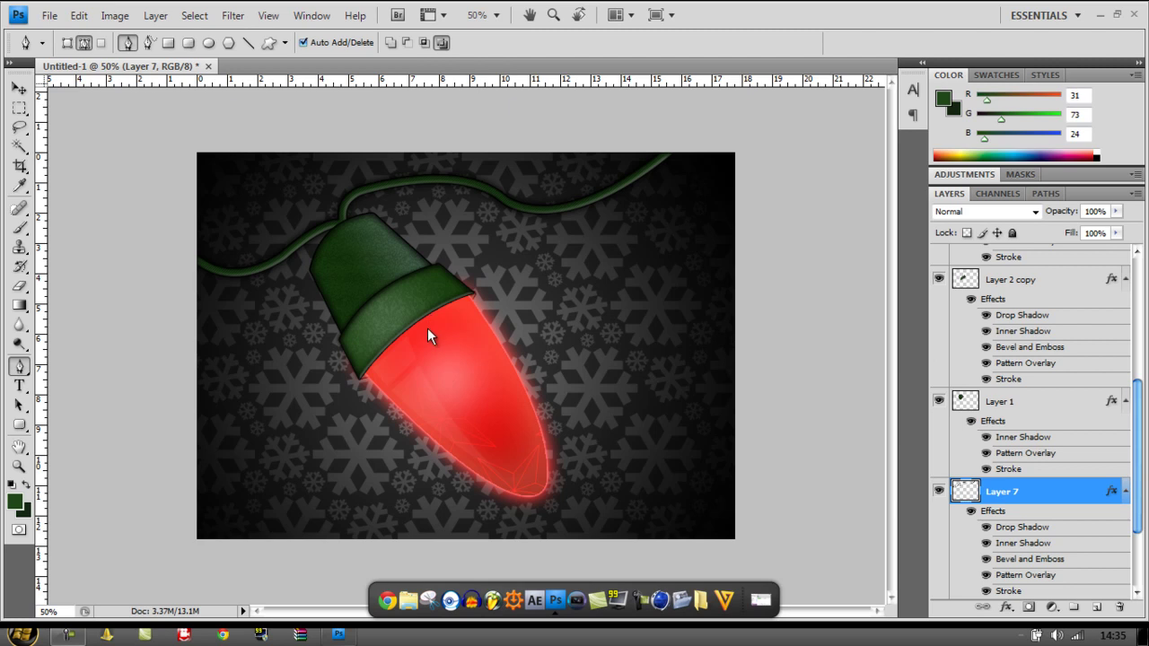
- Create a new blank document with a white background
{"action": "left_click", "coordinate": [48, 15]}
{"action": "left_click", "coordinate": [67, 35]}
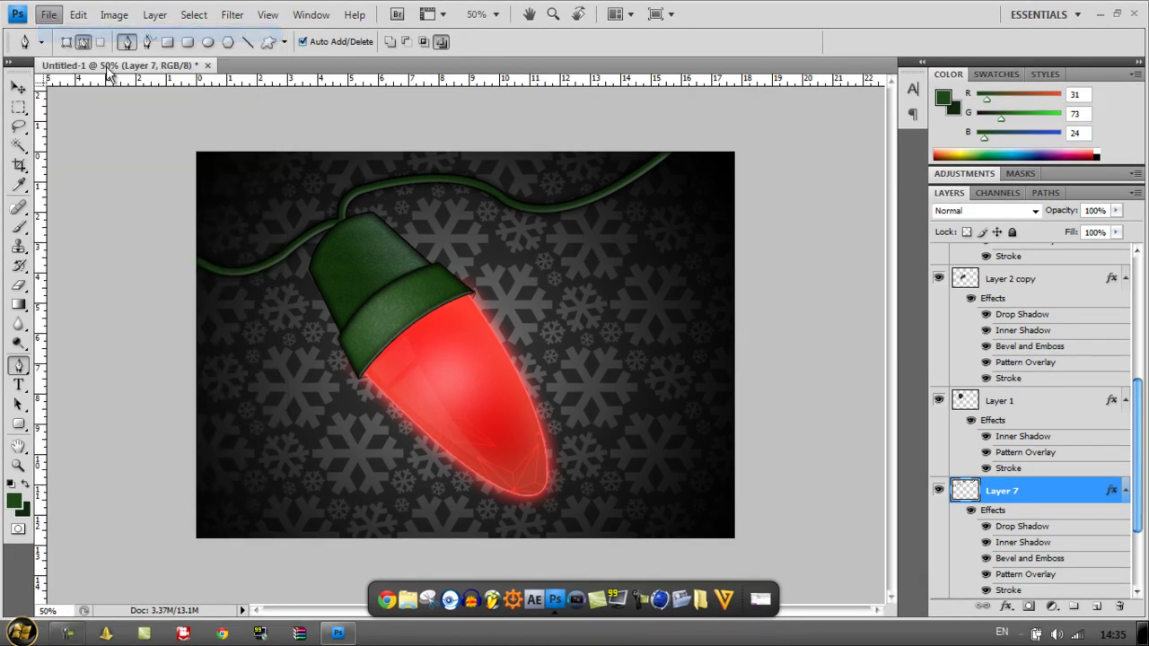
{"action": "left_click", "coordinate": [699, 157]}
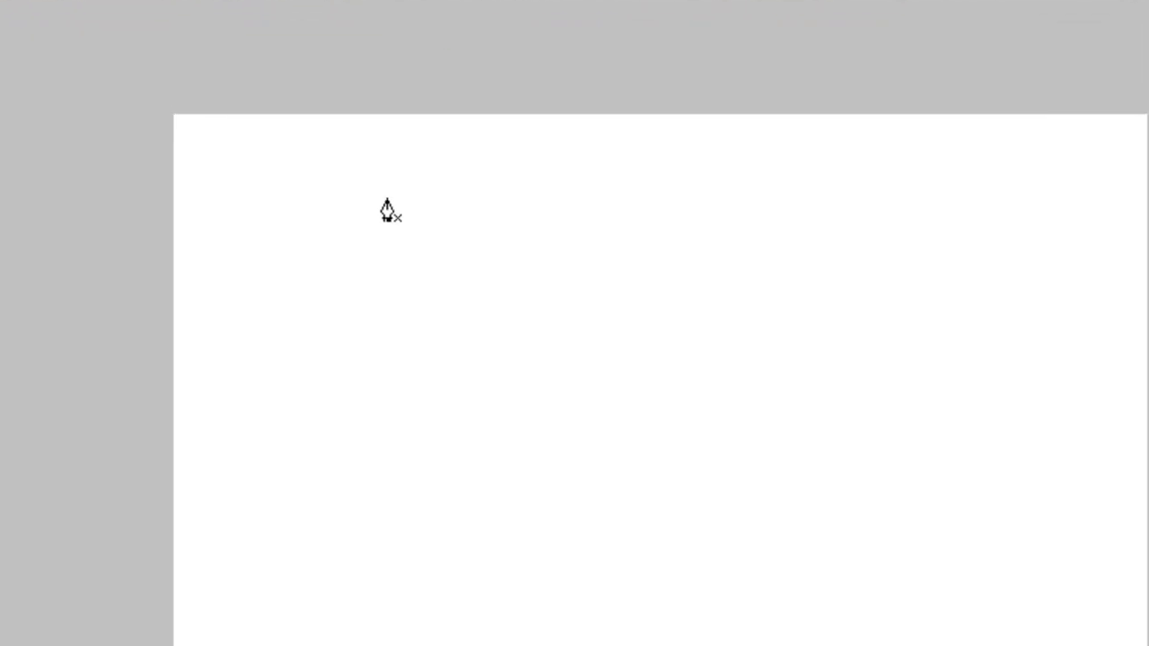
- Draw a closed Pen path for the bulb's tilted socket in the canvas's upper-left area, with one curved end and three straight sides
{"action": "left_click", "coordinate": [387, 199]}
{"action": "left_click_drag", "start_coordinate": [265, 289], "coordinate": [231, 380]}
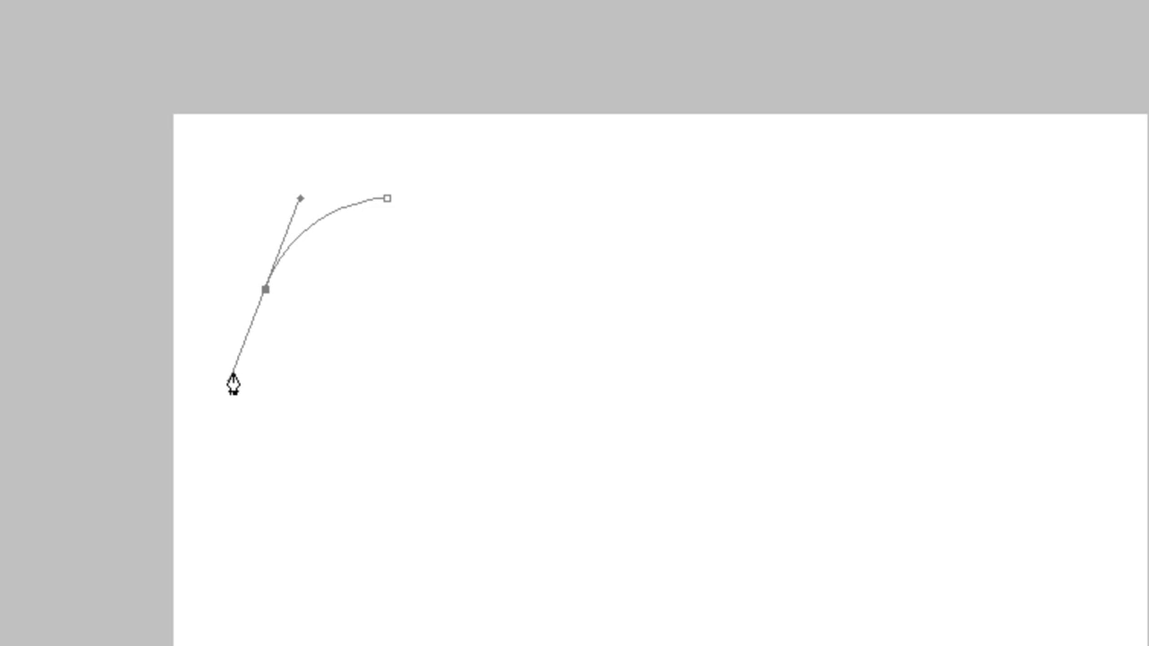
{"action": "left_click", "coordinate": [265, 289], "text": "alt"}
{"action": "left_click", "coordinate": [341, 433]}
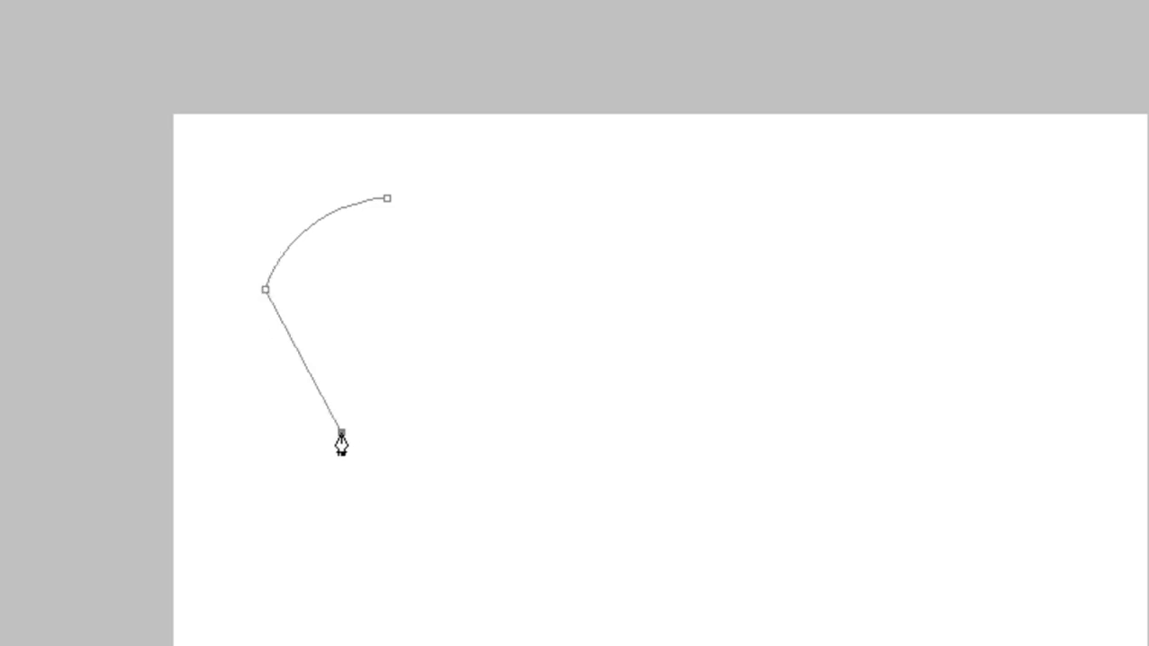
{"action": "left_click", "coordinate": [500, 312]}
{"action": "left_click", "coordinate": [387, 198]}
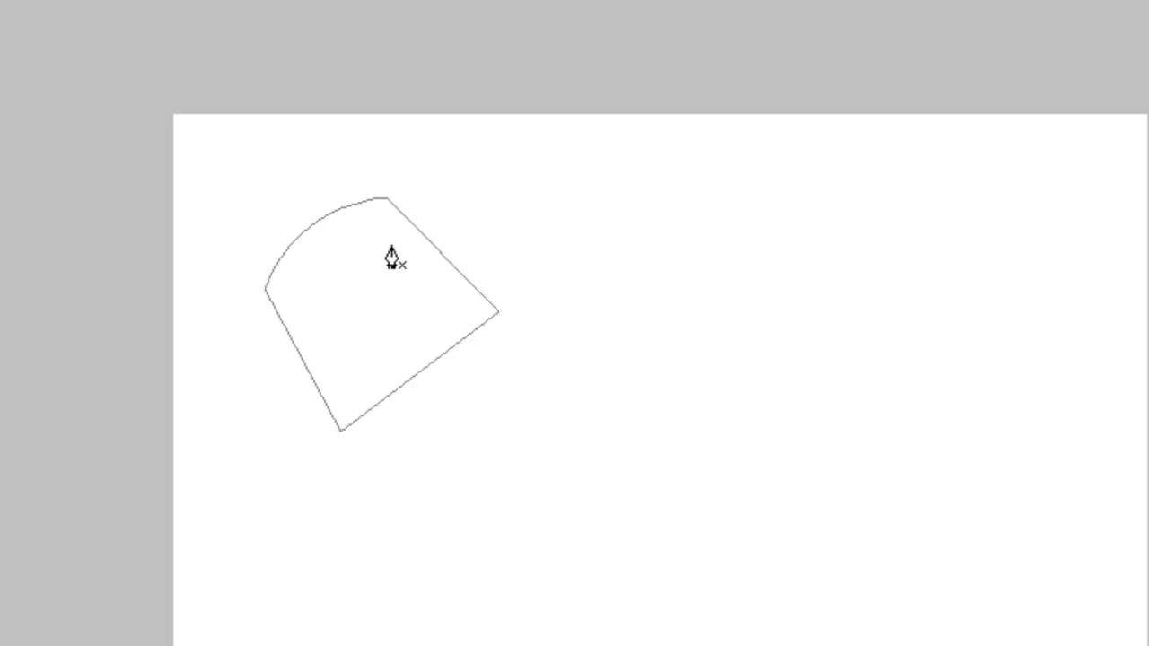
- Convert the socket path into a selection and add a new layer above the background
{"action": "right_click", "coordinate": [382, 316]}
{"action": "left_click", "coordinate": [470, 462]}
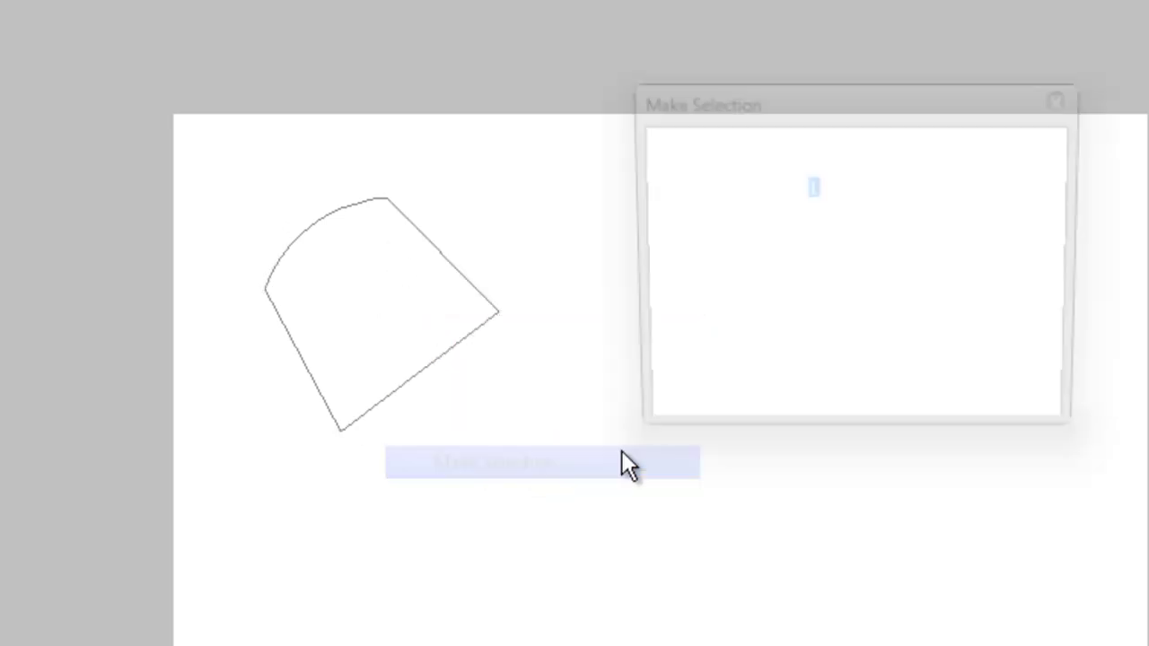
{"action": "left_click", "coordinate": [1006, 162]}
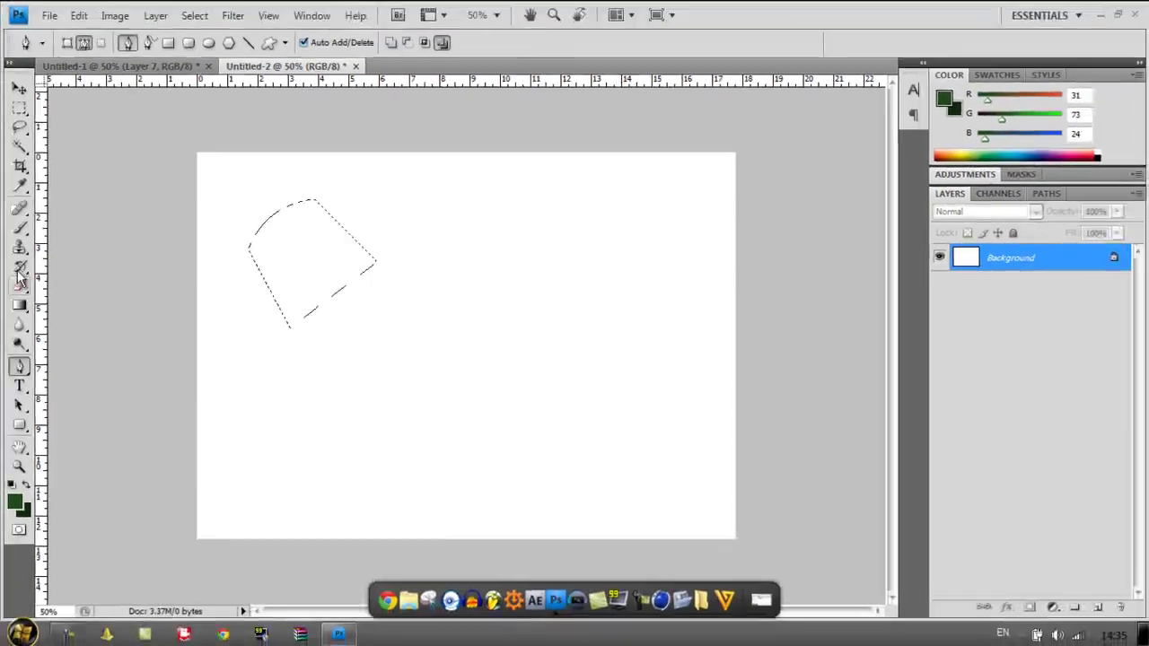
{"action": "left_click", "coordinate": [1096, 606]}
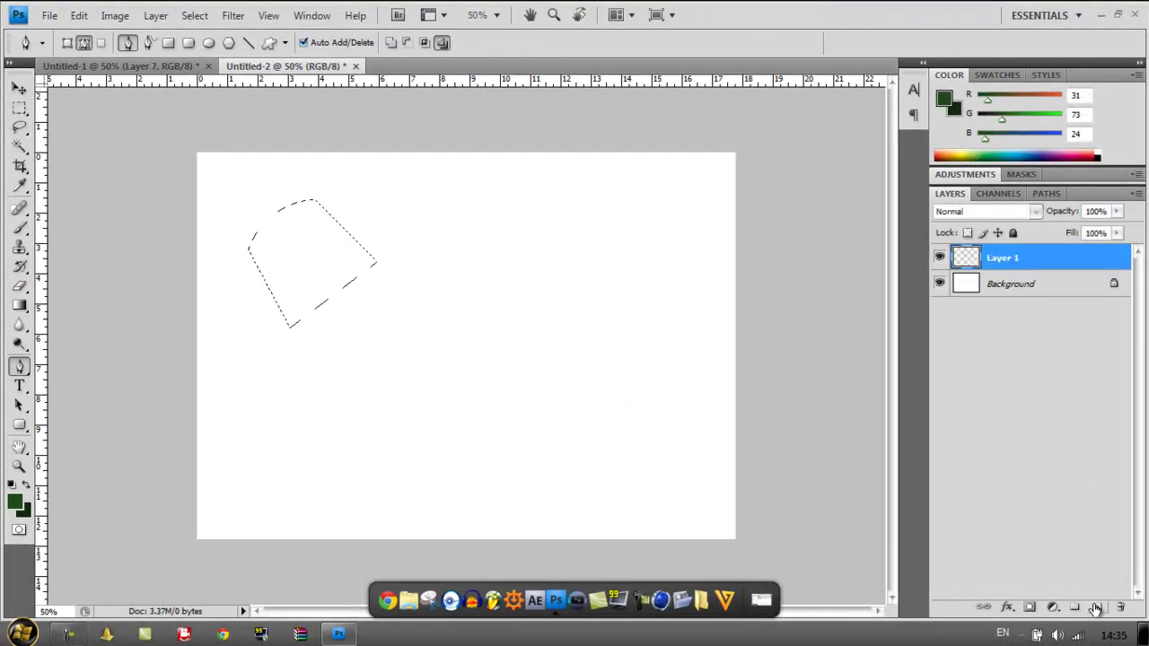
- Set the foreground colour to dark green RGB 35, 71, 30 and fill the socket selection with a linear gradient to the darker green
{"action": "left_click", "coordinate": [21, 307]}
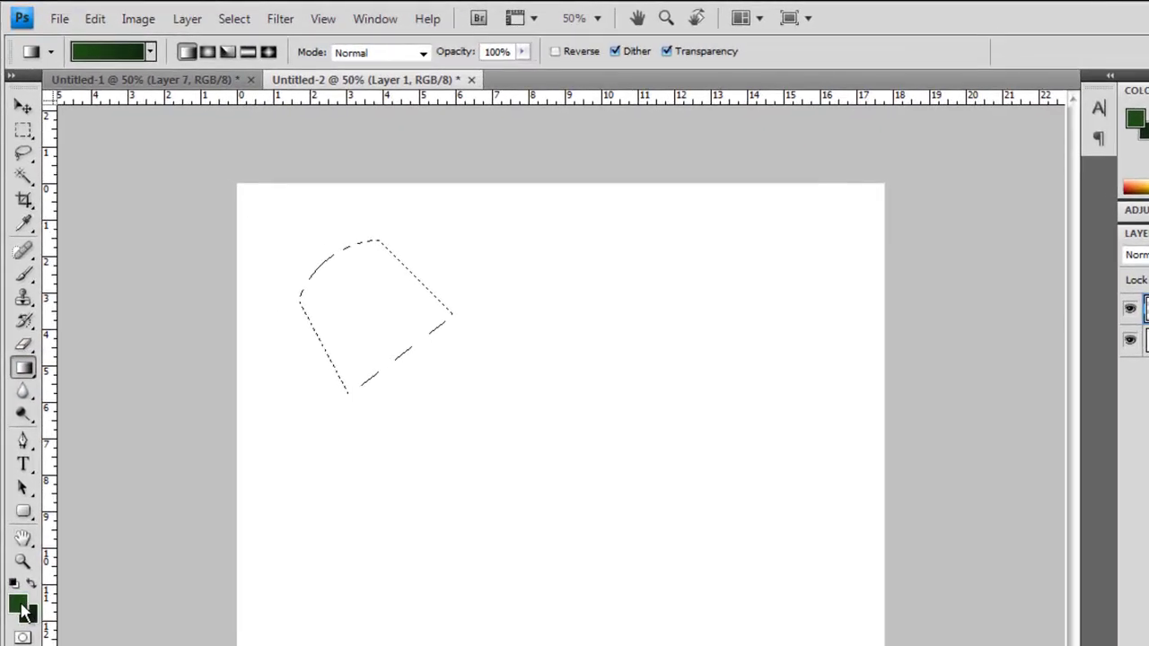
{"action": "left_click", "coordinate": [15, 506]}
{"action": "left_click", "coordinate": [952, 632]}
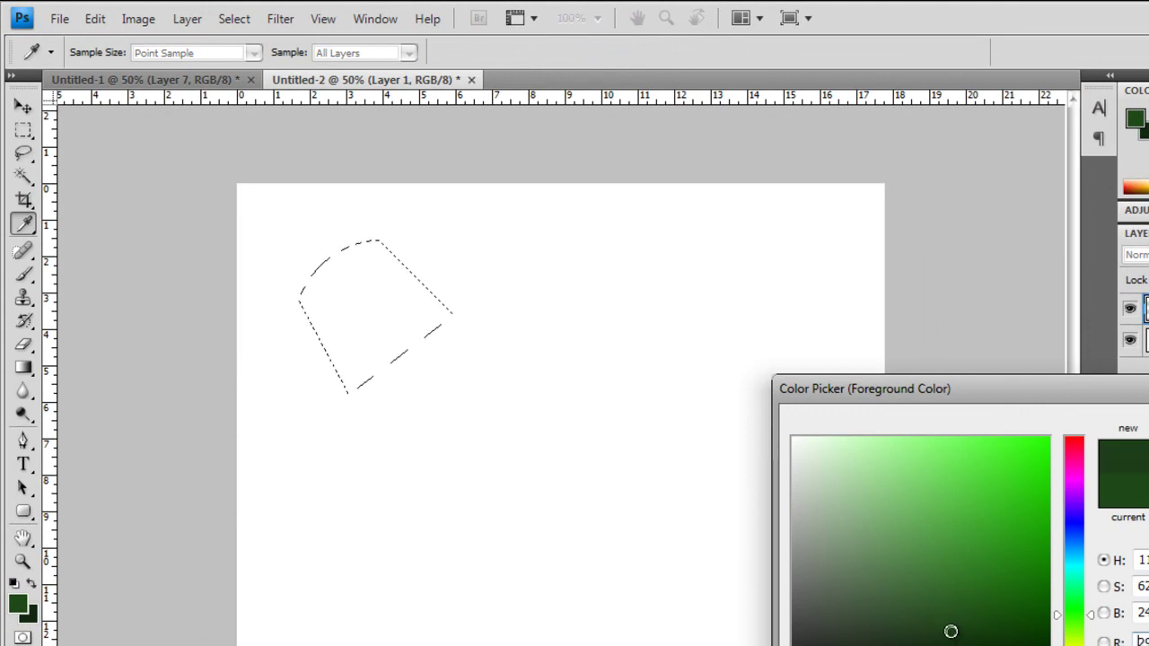
{"action": "left_click", "coordinate": [943, 623]}
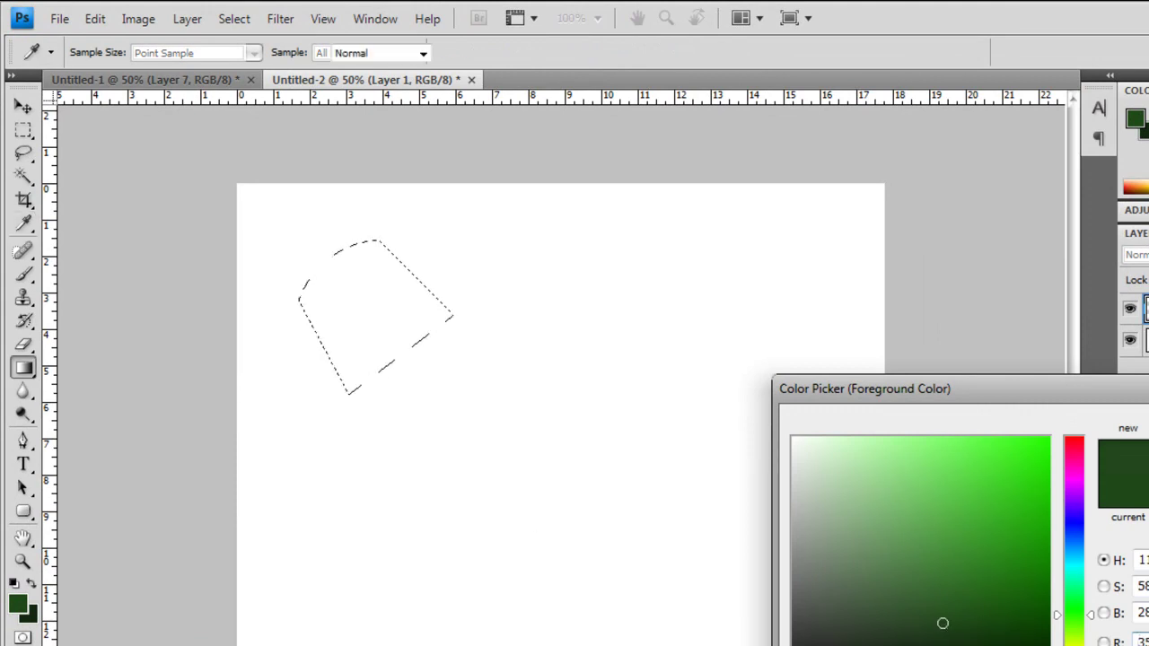
{"action": "key", "text": "Return"}
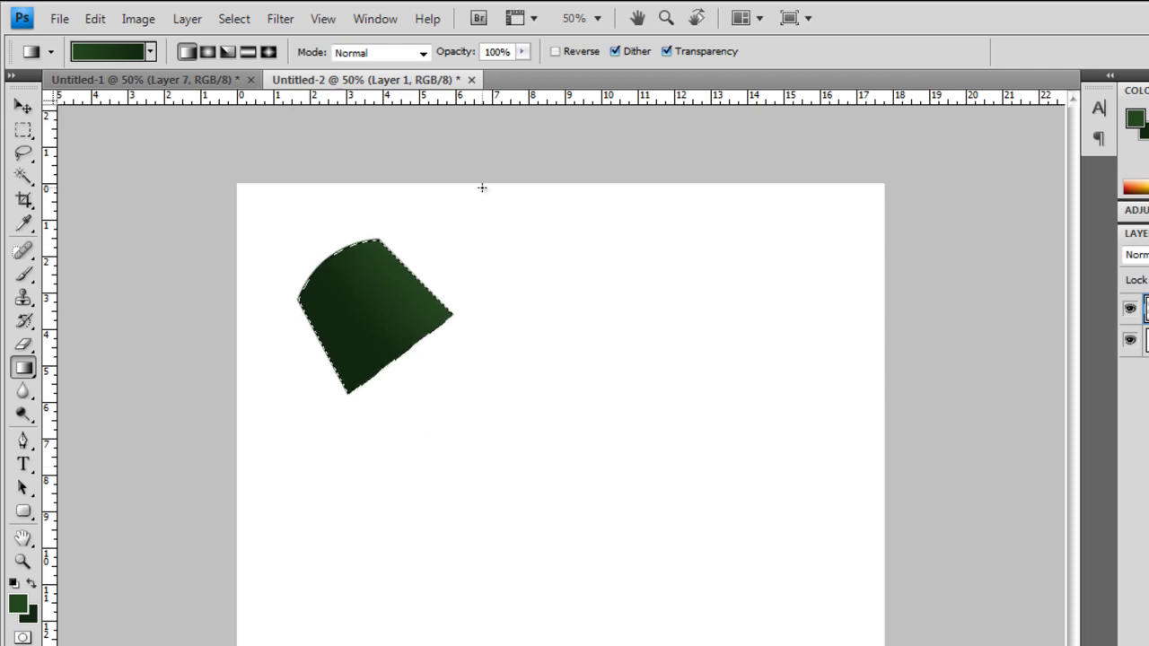
- Deselect the gradient-filled socket and add another new layer for its rim
{"action": "left_click", "coordinate": [232, 19]}
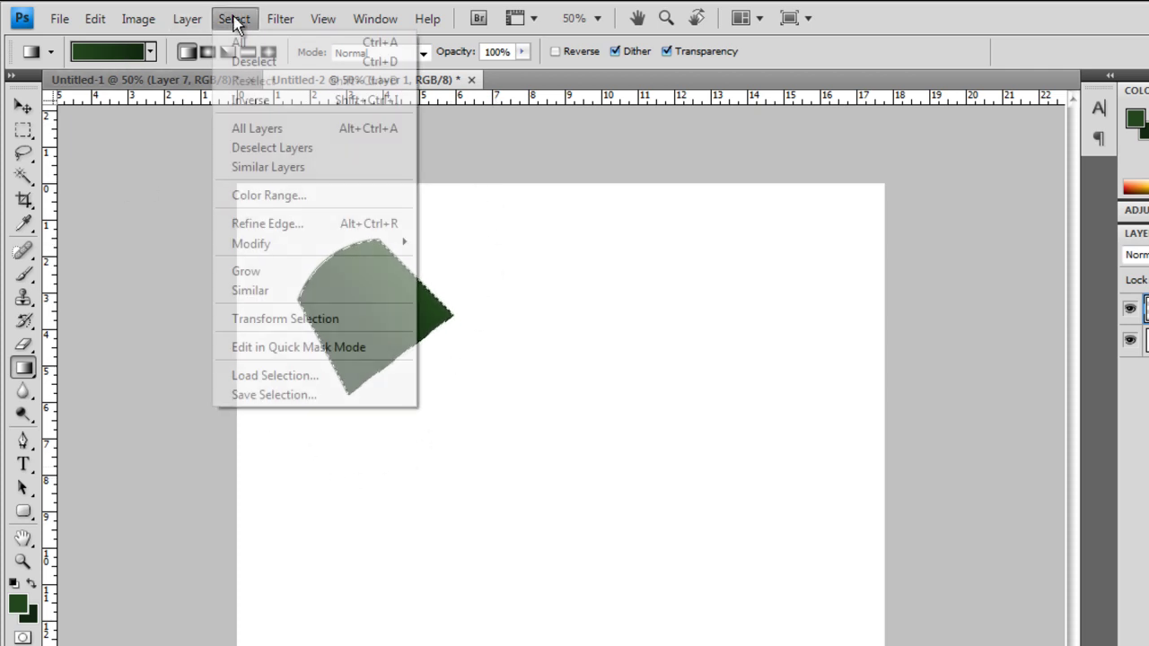
{"action": "key", "text": "Escape"}
{"action": "key", "text": "ctrl+d"}
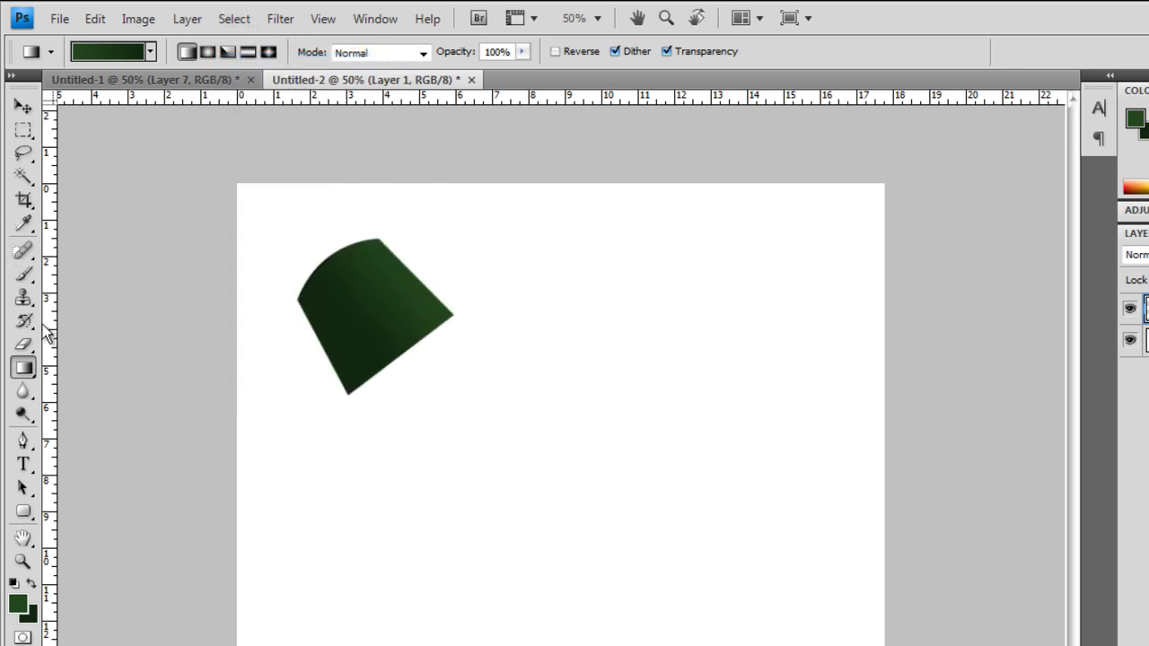
{"action": "left_click", "coordinate": [23, 442]}
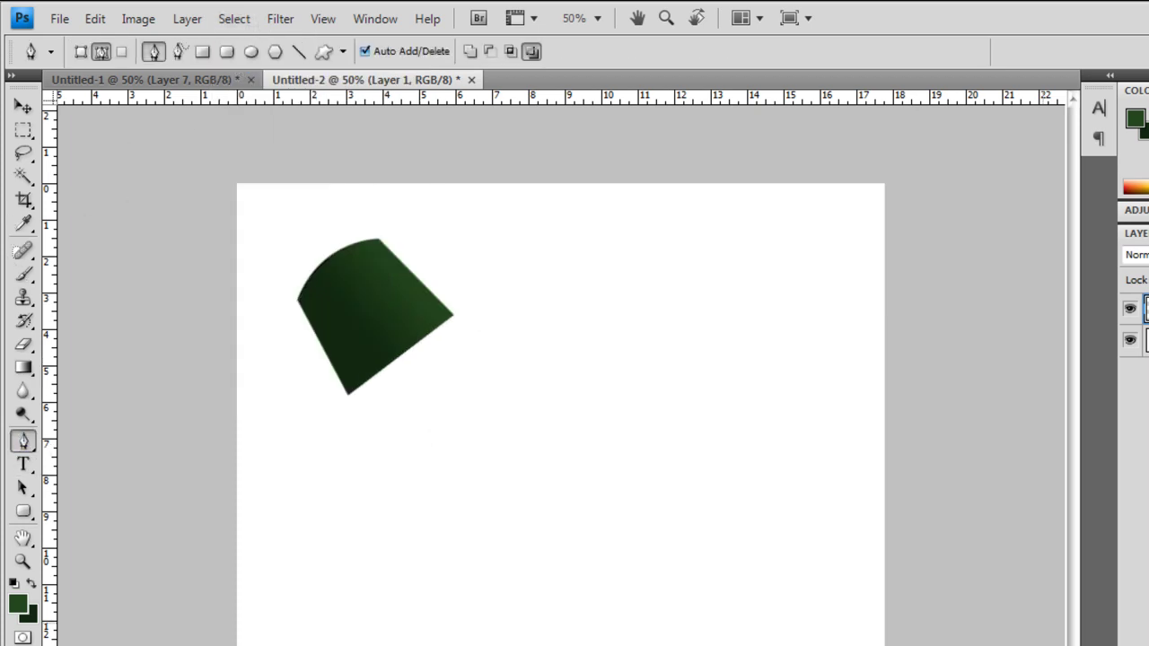
{"action": "key", "text": "ctrl+shift+alt+n"}
- Draw a closed Pen path for a curved rim overlapping the socket's lower edge, with matching arcs and short straight ends
{"action": "left_click_drag", "start_coordinate": [333, 399], "coordinate": [264, 496]}
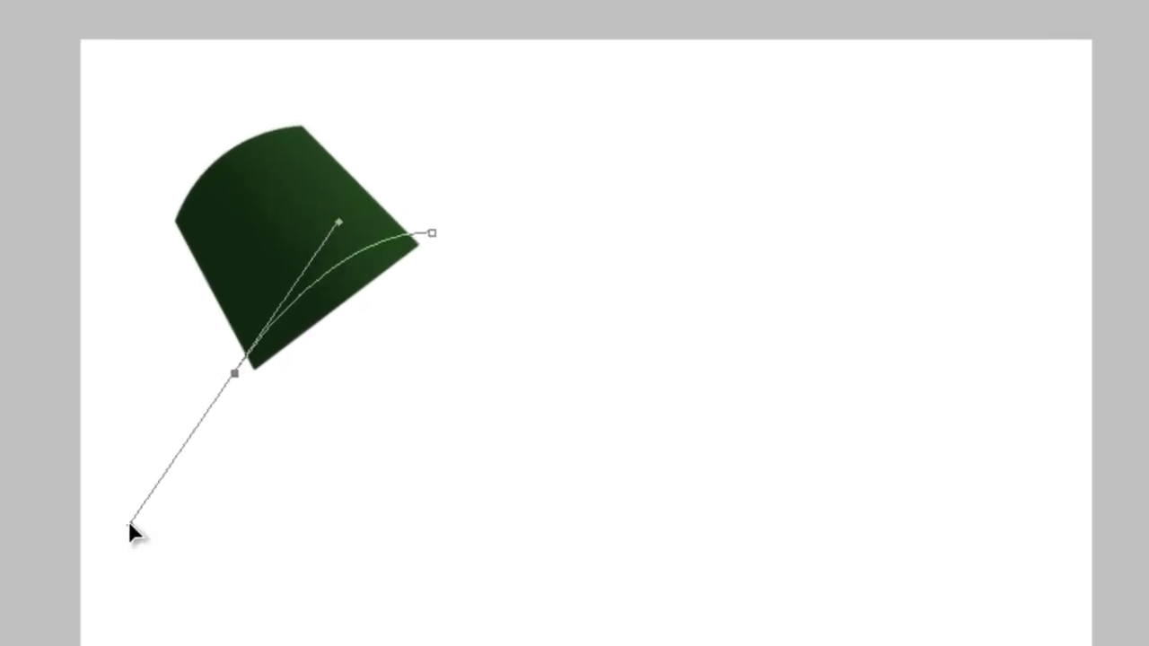
{"action": "left_click_drag", "start_coordinate": [129, 523], "coordinate": [167, 503]}
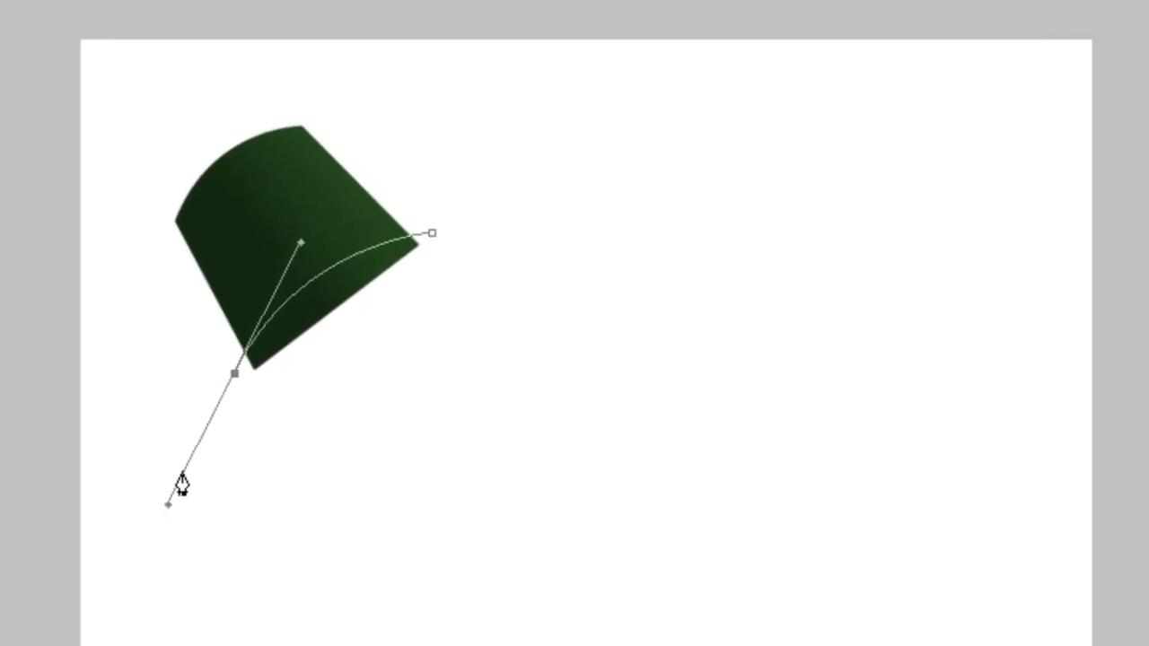
{"action": "left_click", "coordinate": [233, 381], "text": "alt"}
{"action": "left_click", "coordinate": [276, 423]}
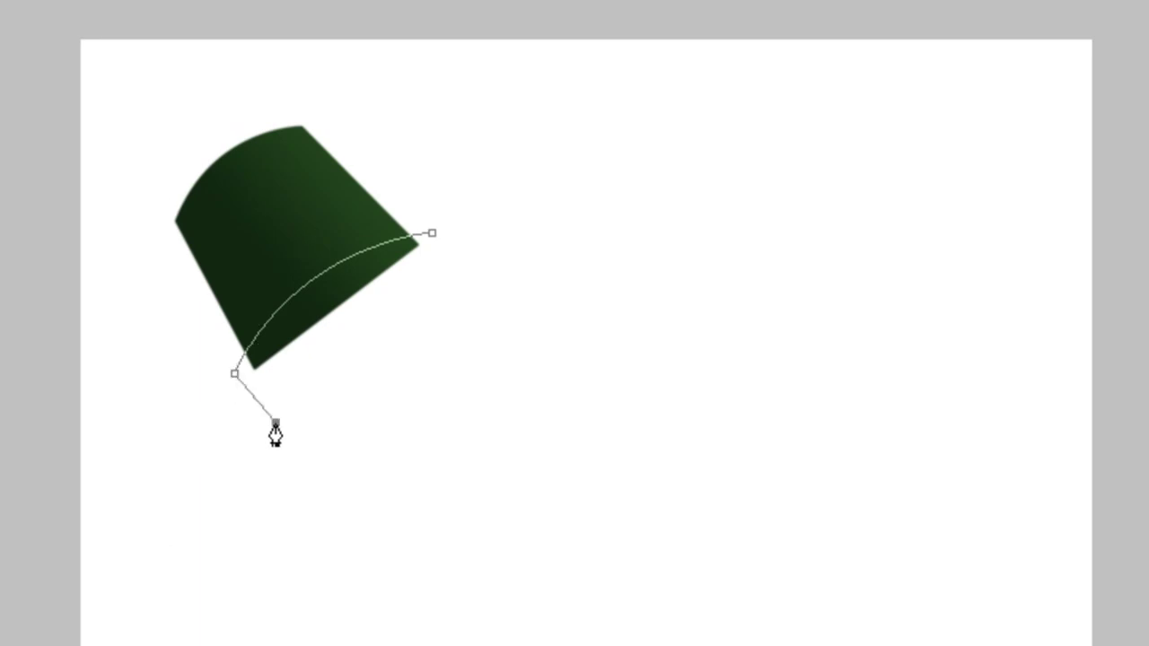
{"action": "left_click_drag", "start_coordinate": [466, 281], "coordinate": [591, 255]}
{"action": "left_click", "coordinate": [465, 281], "text": "alt"}
{"action": "left_click", "coordinate": [432, 234]}
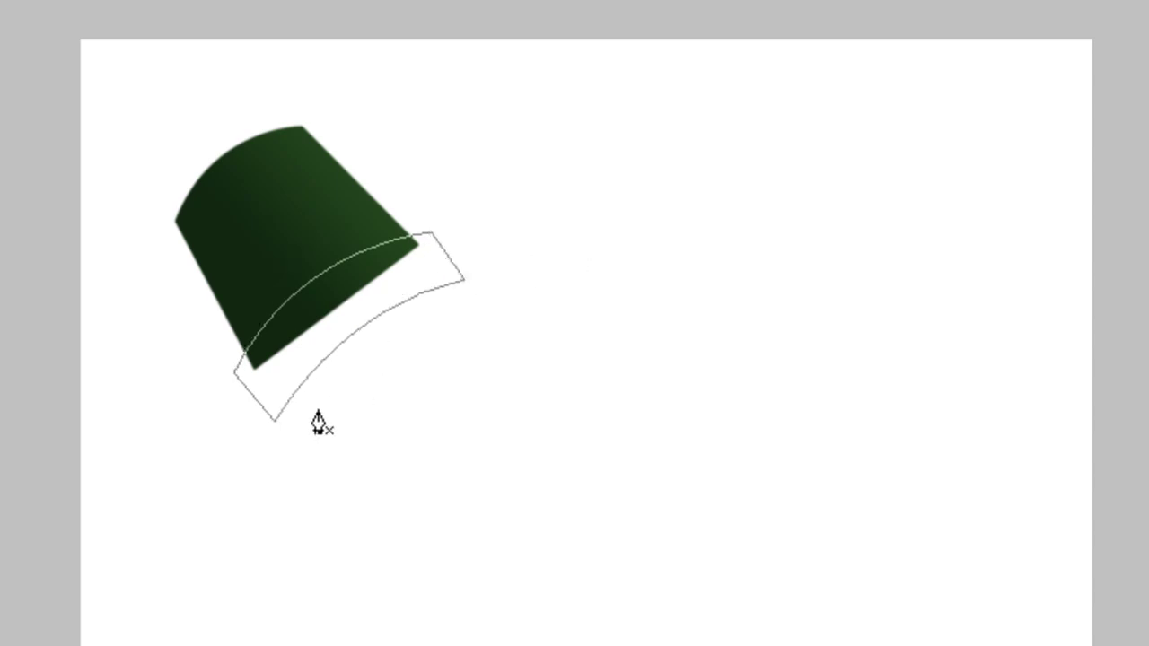
- Convert the rim path into a selection and fill it with the darkest green using the Gradient tool
{"action": "right_click", "coordinate": [325, 334]}
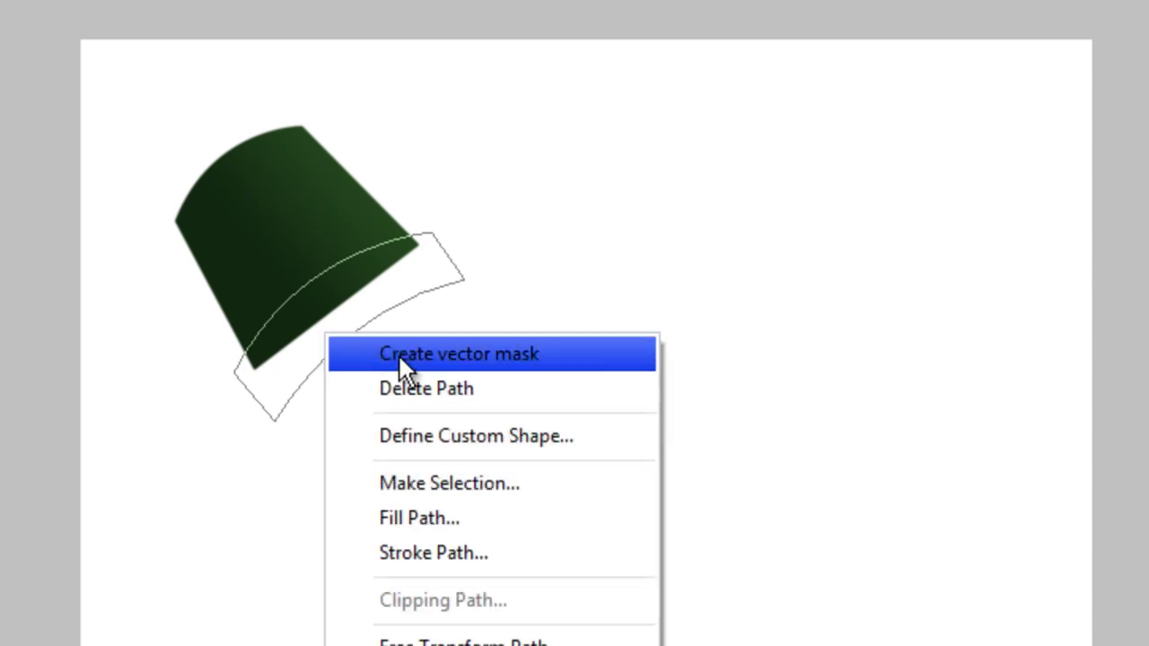
{"action": "left_click", "coordinate": [426, 482]}
{"action": "left_click", "coordinate": [967, 97]}
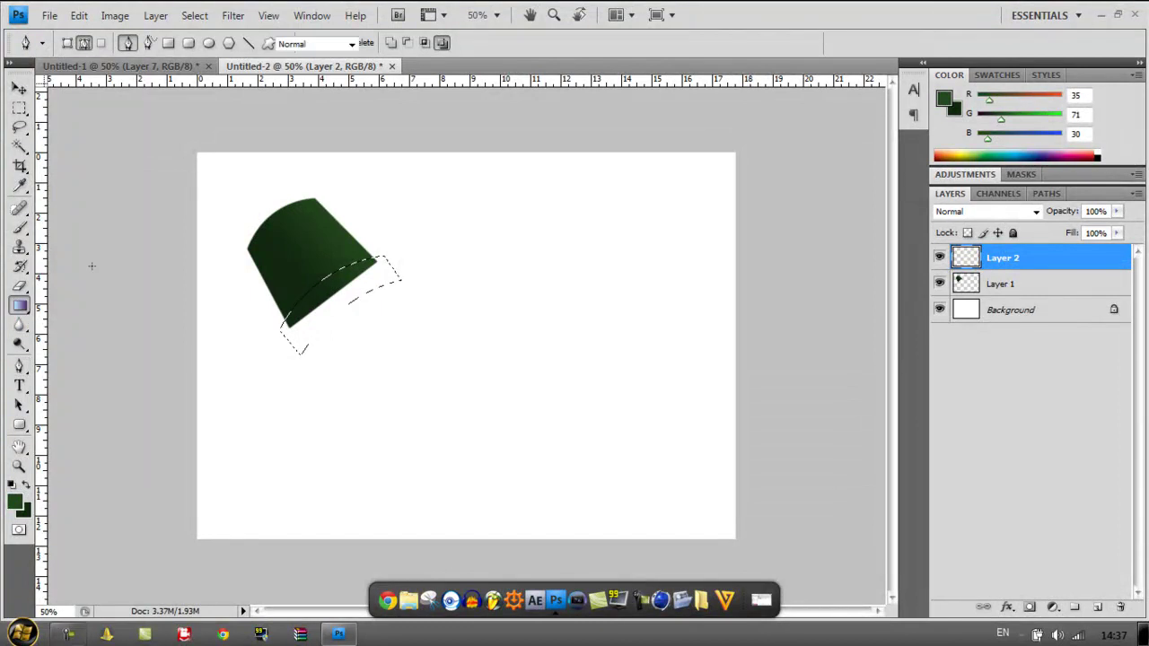
{"action": "left_click", "coordinate": [22, 305]}
{"action": "left_click_drag", "start_coordinate": [182, 436], "coordinate": [178, 436]}
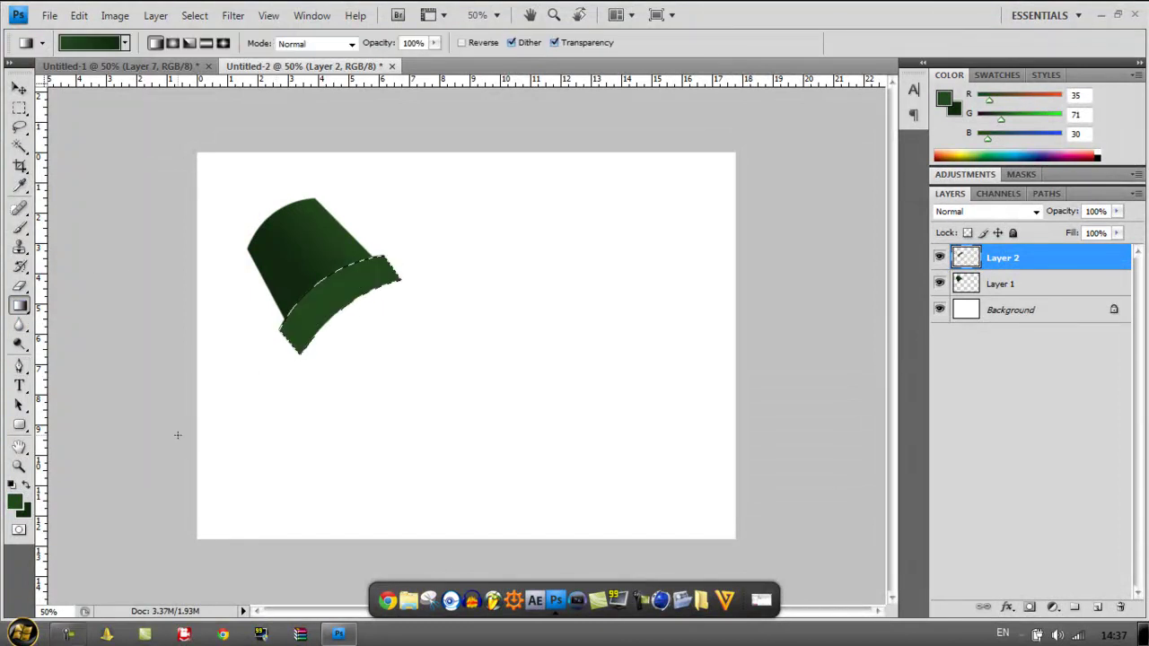
{"action": "left_click_drag", "start_coordinate": [230, 393], "coordinate": [246, 362]}
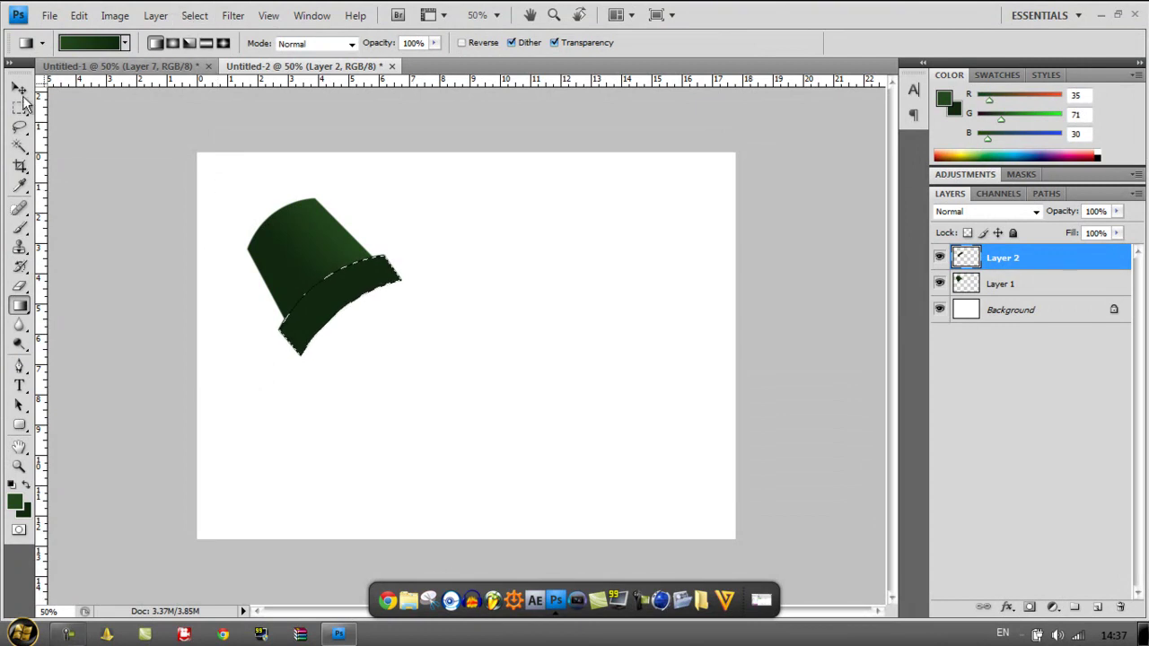
- Paint a lighter green highlight across the middle of the rim with a soft 200 px brush at 0% hardness, and deselect it
{"action": "left_click", "coordinate": [21, 231]}
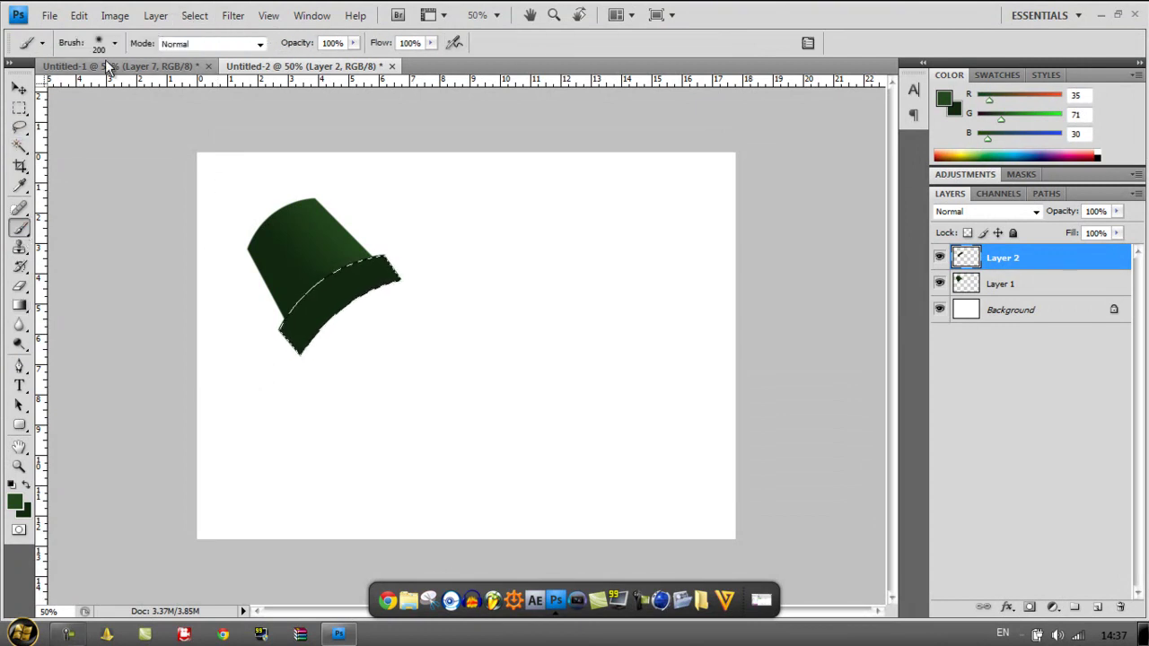
{"action": "left_click", "coordinate": [115, 42]}
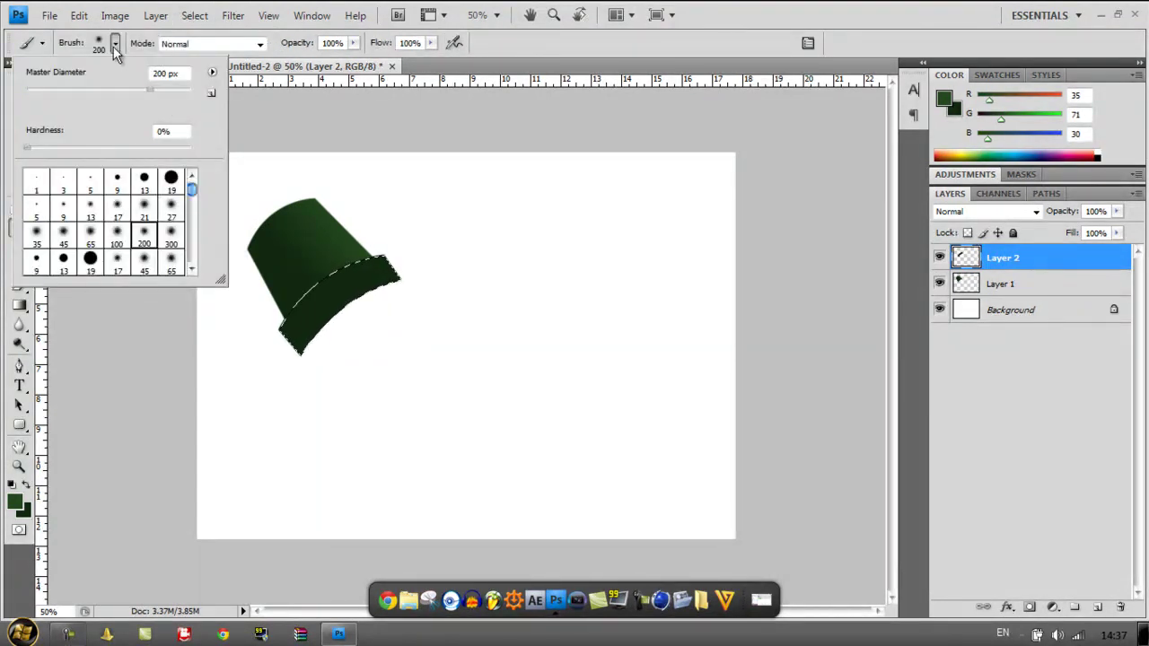
{"action": "left_click", "coordinate": [115, 45]}
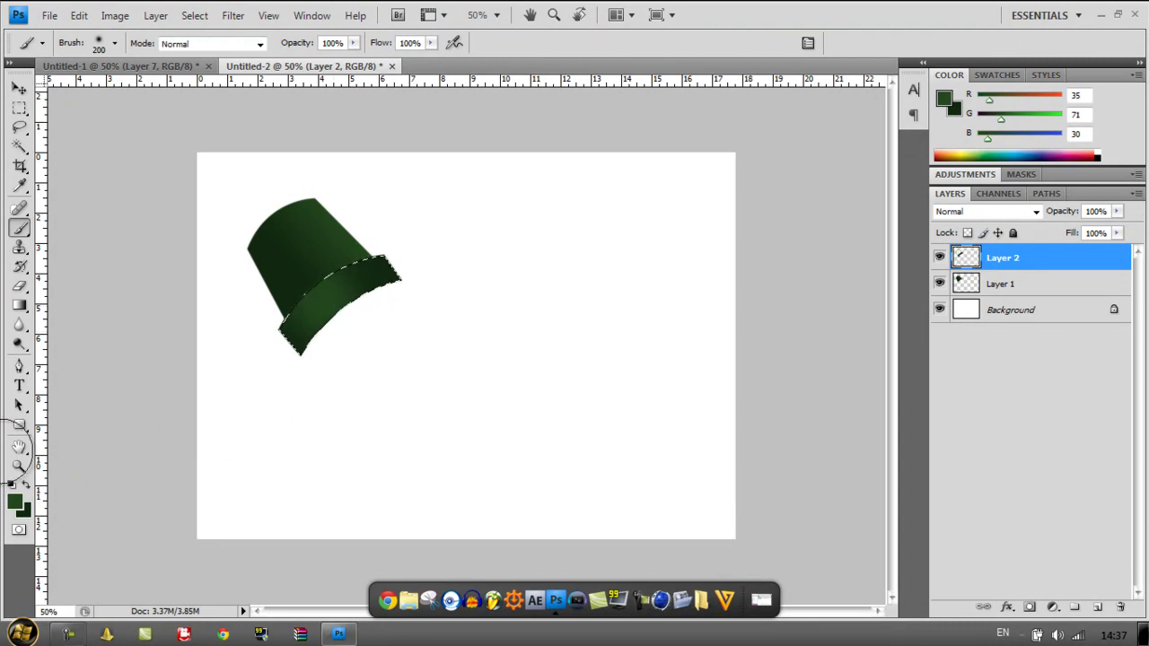
{"action": "left_click", "coordinate": [197, 16]}
{"action": "left_click", "coordinate": [207, 49]}
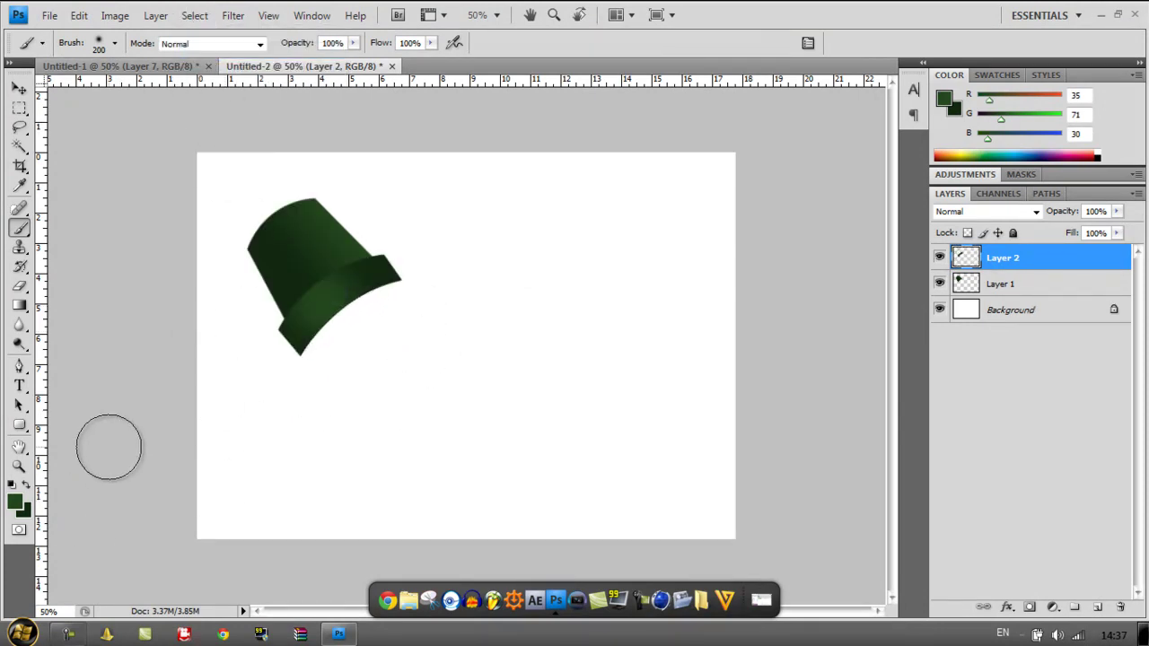
- Move and nudge the rim layer until it sits centred over the socket's lower edge
{"action": "left_click", "coordinate": [18, 88]}
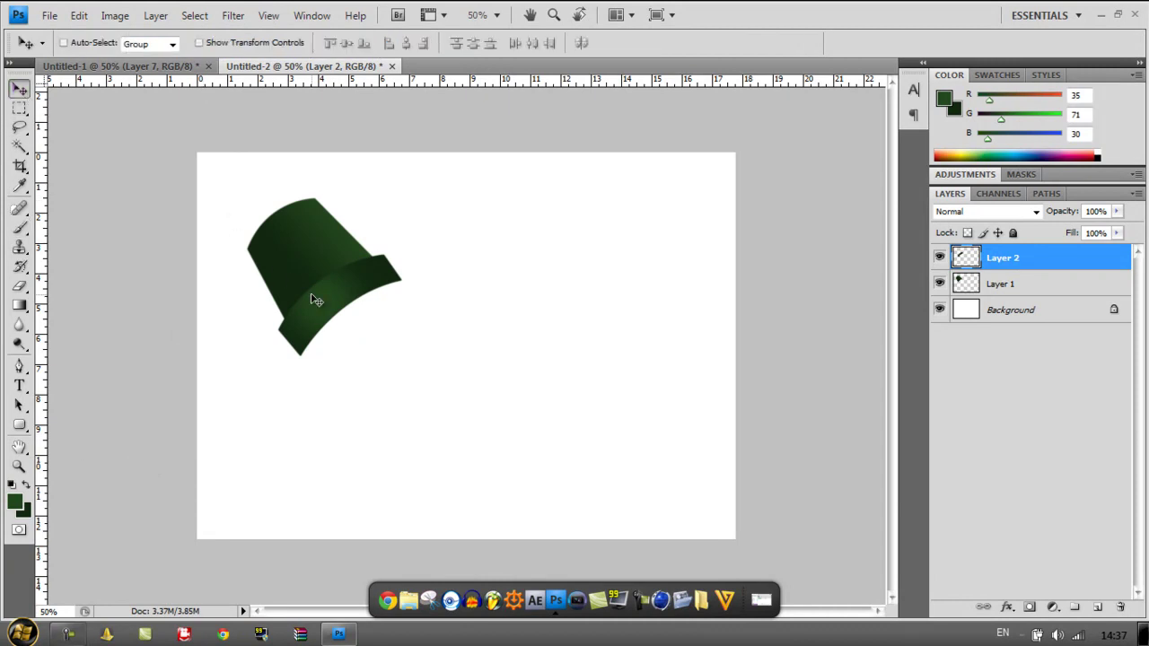
{"action": "left_click_drag", "start_coordinate": [324, 301], "coordinate": [317, 294]}
{"action": "key", "text": "shift+Left"}
{"action": "key", "text": "shift+Left"}
{"action": "key", "text": "shift+Down"}
{"action": "key", "text": "shift+Down"}
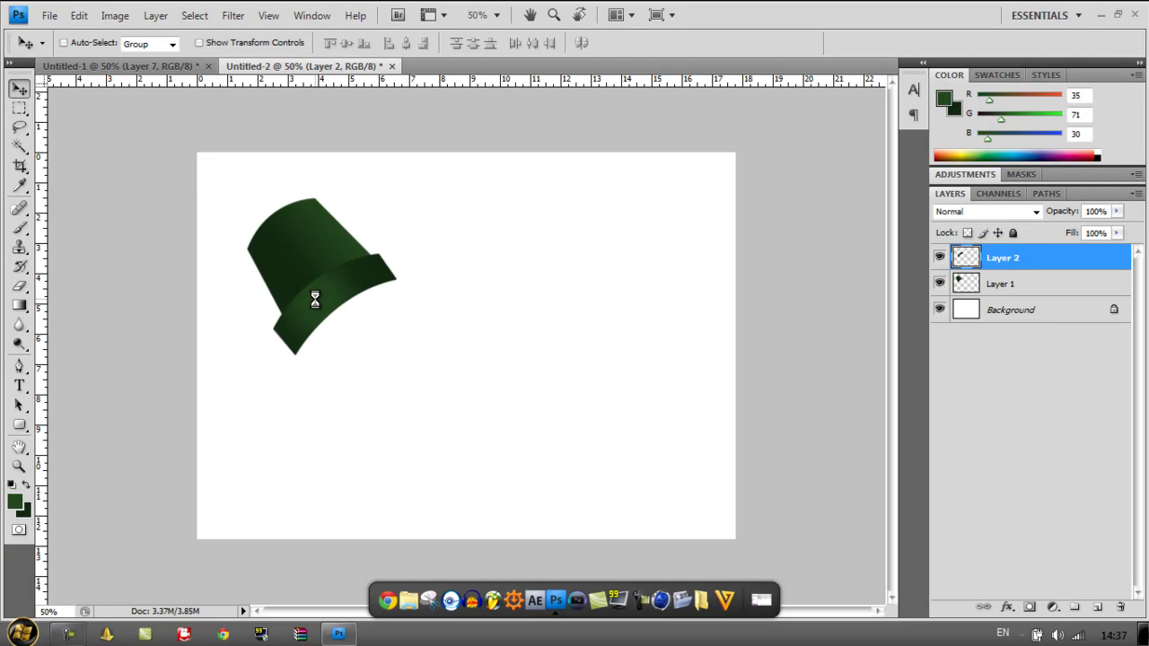
{"action": "key", "text": "Up"}
{"action": "key", "text": "Up"}
{"action": "key", "text": "Up"}
{"action": "key", "text": "Right"}
{"action": "key", "text": "Right"}
{"action": "key", "text": "Right"}
{"action": "key", "text": "Right"}
{"action": "key", "text": "Right"}
{"action": "key", "text": "Right"}
{"action": "key", "text": "Right"}
{"action": "key", "text": "Right"}
{"action": "key", "text": "Right"}
{"action": "key", "text": "Right"}
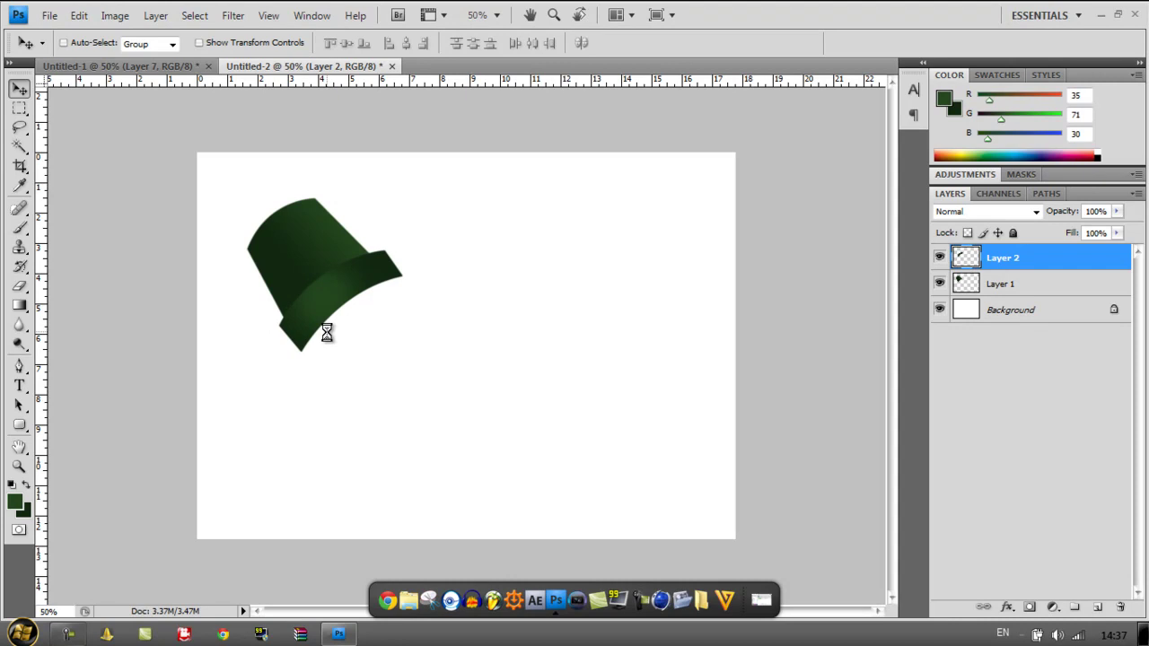
{"action": "key", "text": "Left"}
{"action": "key", "text": "Left"}
{"action": "key", "text": "Down"}
{"action": "key", "text": "Down"}
{"action": "key", "text": "Down"}
{"action": "key", "text": "Left"}
{"action": "key", "text": "Down"}
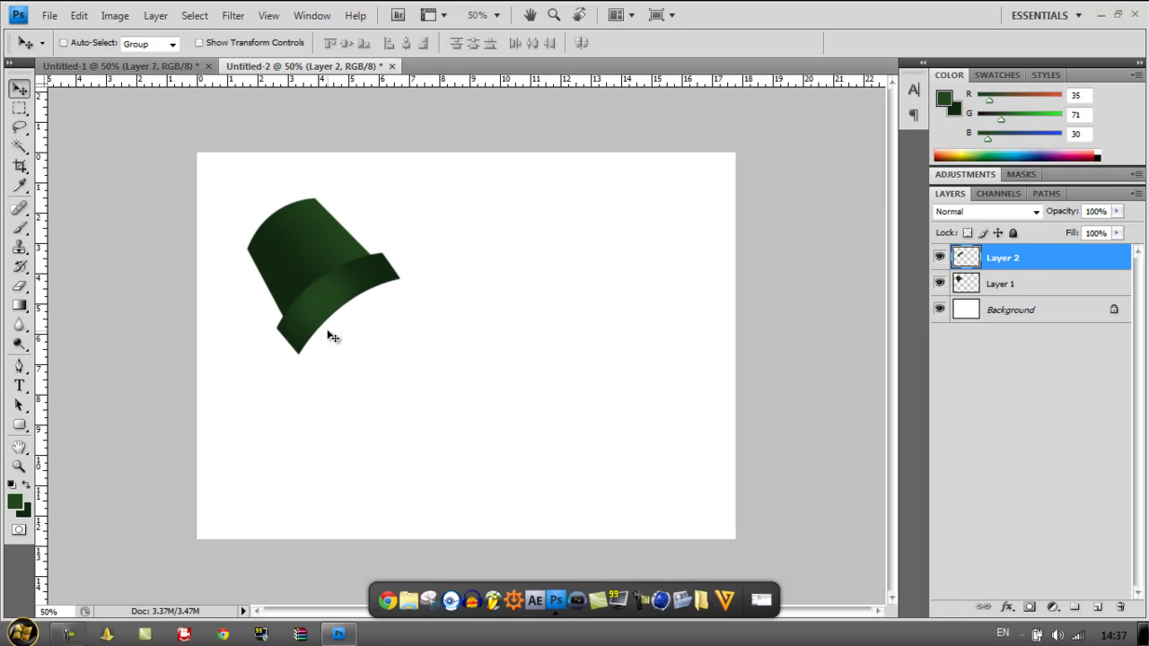
{"action": "key", "text": "Right"}
{"action": "key", "text": "Down"}
{"action": "key", "text": "Left"}
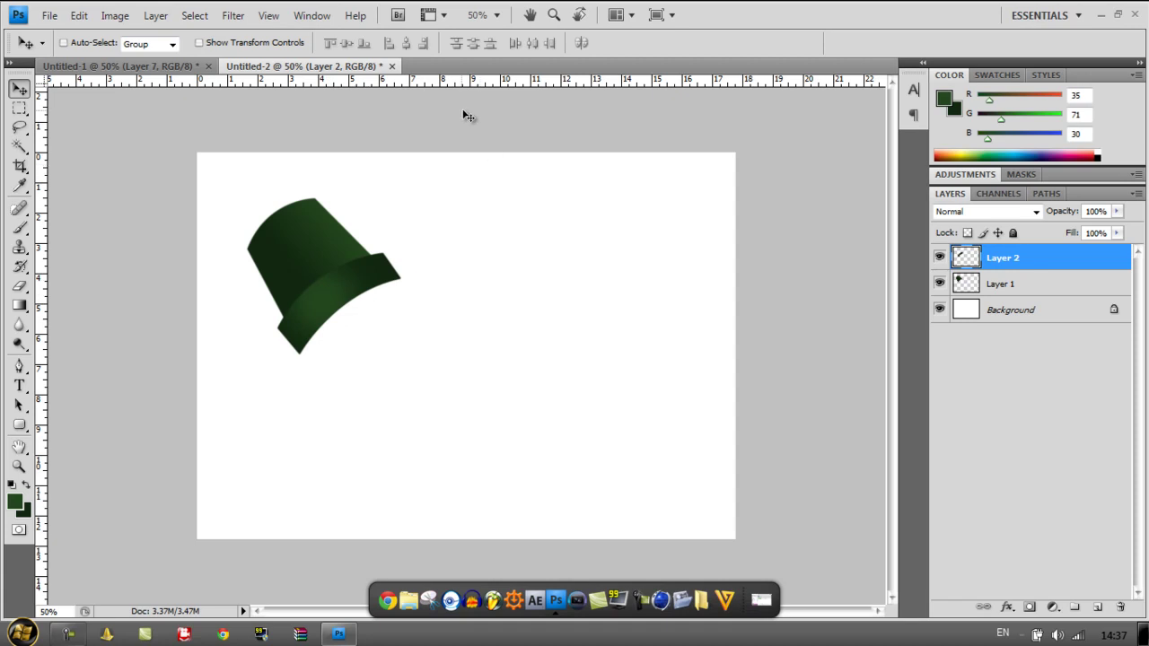
- Add a black Stroke layer style to the socket layer, 2 px wide and positioned Inside
{"action": "left_click", "coordinate": [1005, 285]}
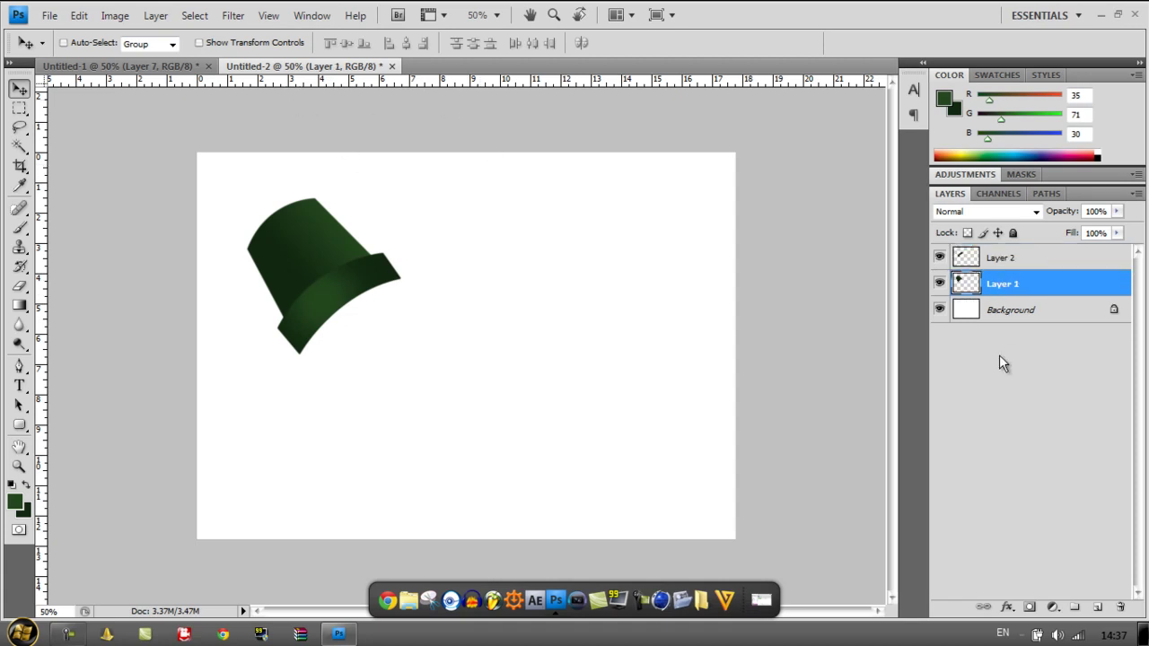
{"action": "left_click", "coordinate": [1009, 609]}
{"action": "left_click", "coordinate": [1018, 595]}
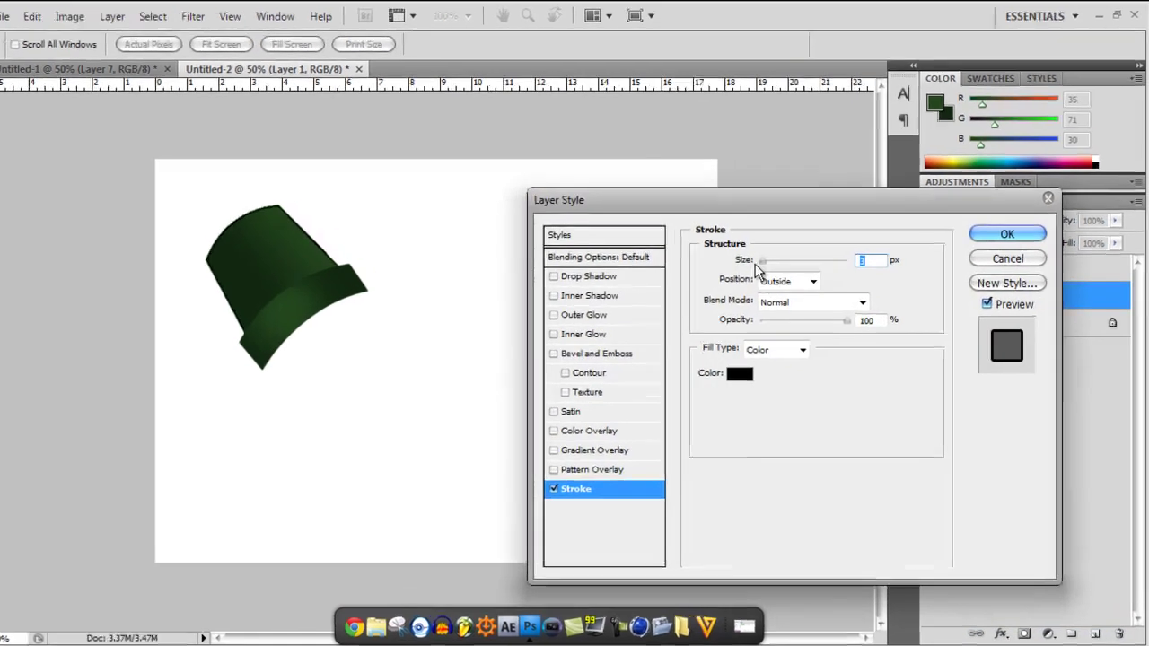
{"action": "left_click", "coordinate": [808, 271]}
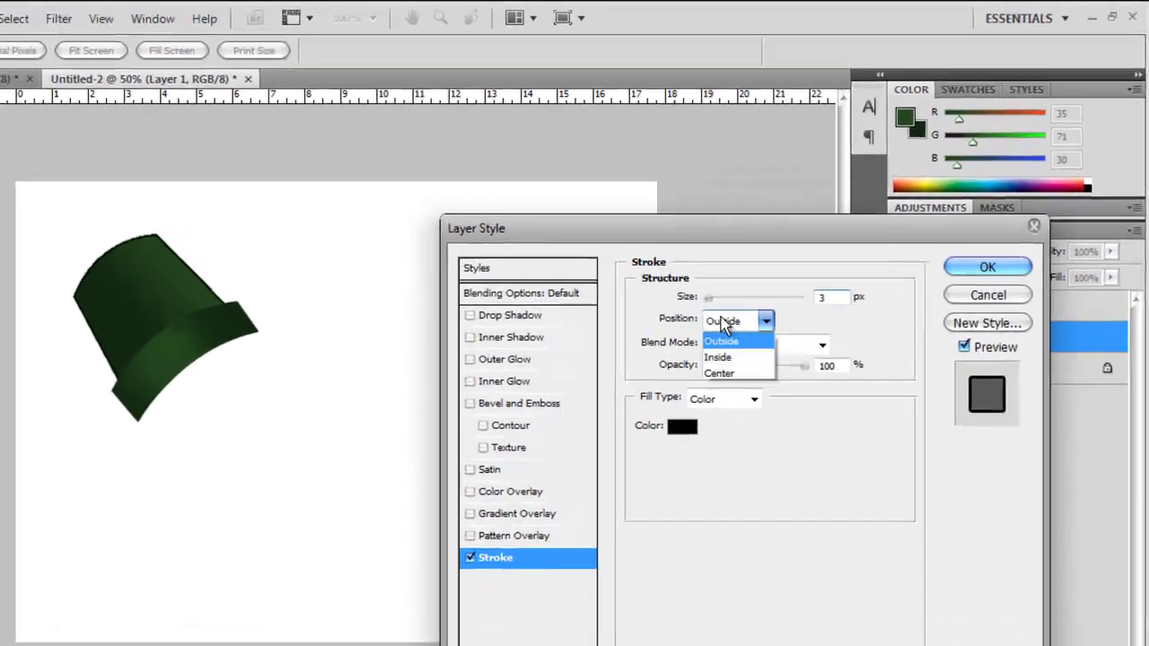
{"action": "left_click", "coordinate": [803, 300]}
{"action": "double_click", "coordinate": [844, 299]}
{"action": "type", "text": "2"}
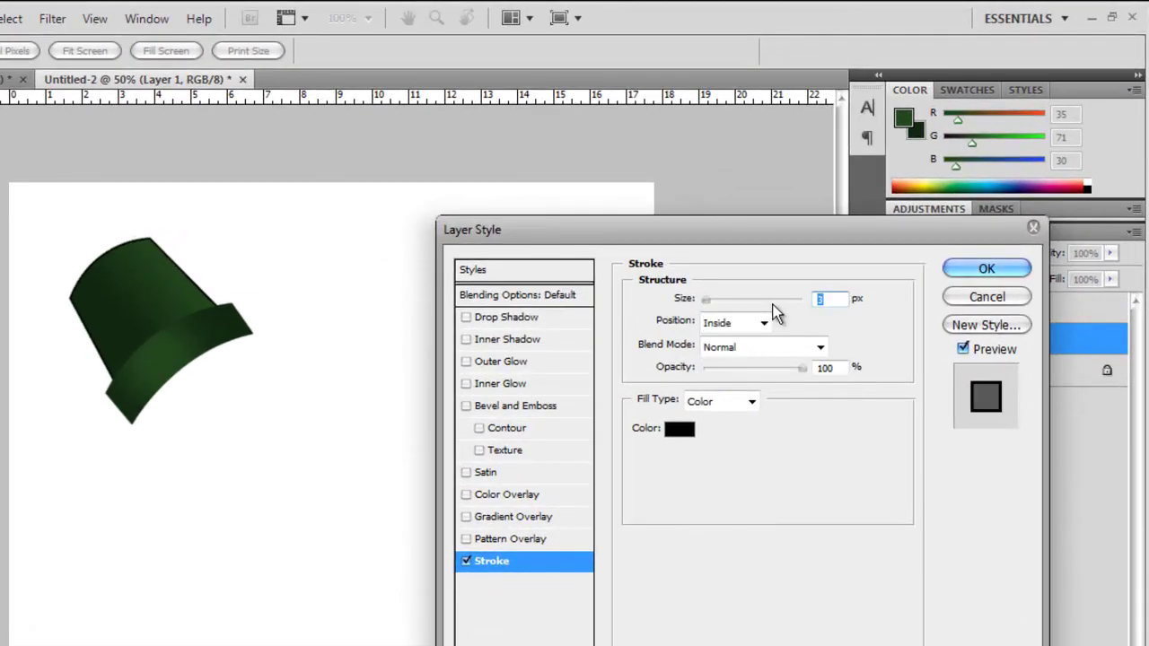
- Add a Pattern Overlay to the socket using the mottled light green pattern, with Overlay blend mode and 34% opacity
{"action": "left_click", "coordinate": [485, 542]}
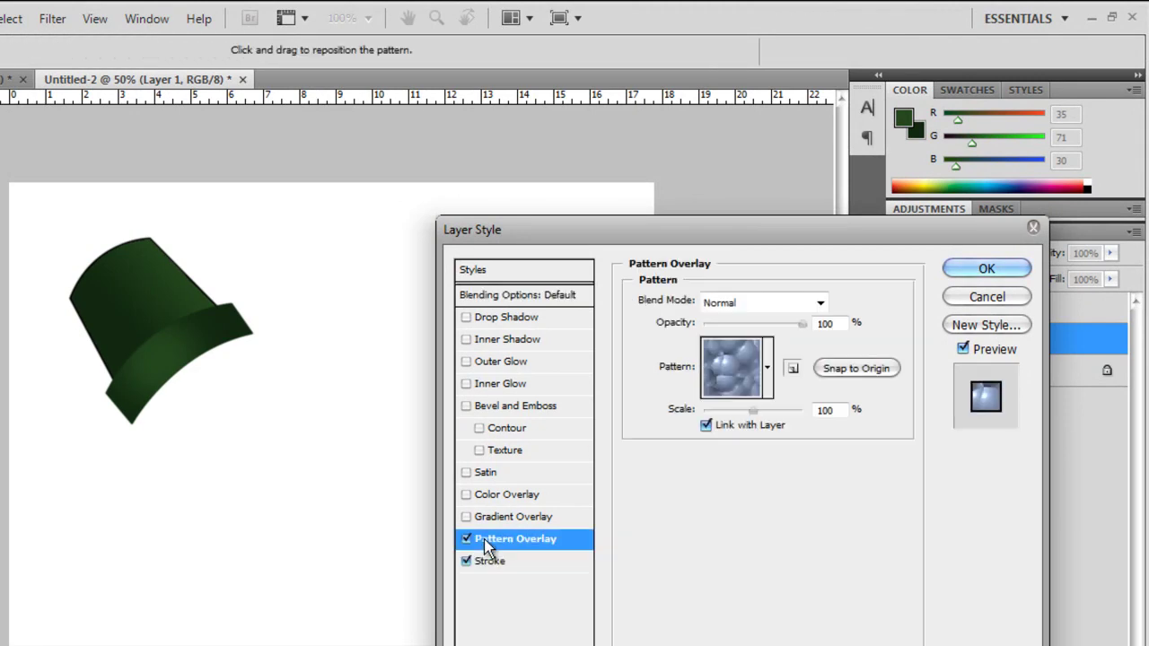
{"action": "left_click", "coordinate": [767, 366]}
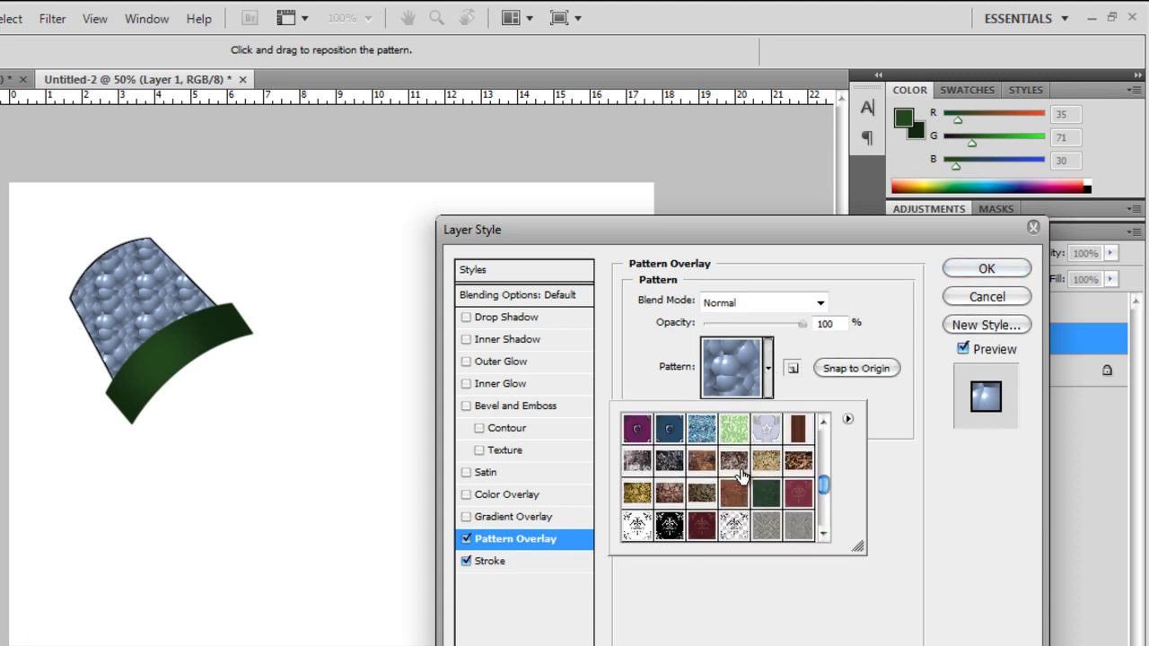
{"action": "left_click", "coordinate": [736, 432]}
{"action": "left_click", "coordinate": [763, 302]}
{"action": "left_click", "coordinate": [719, 252]}
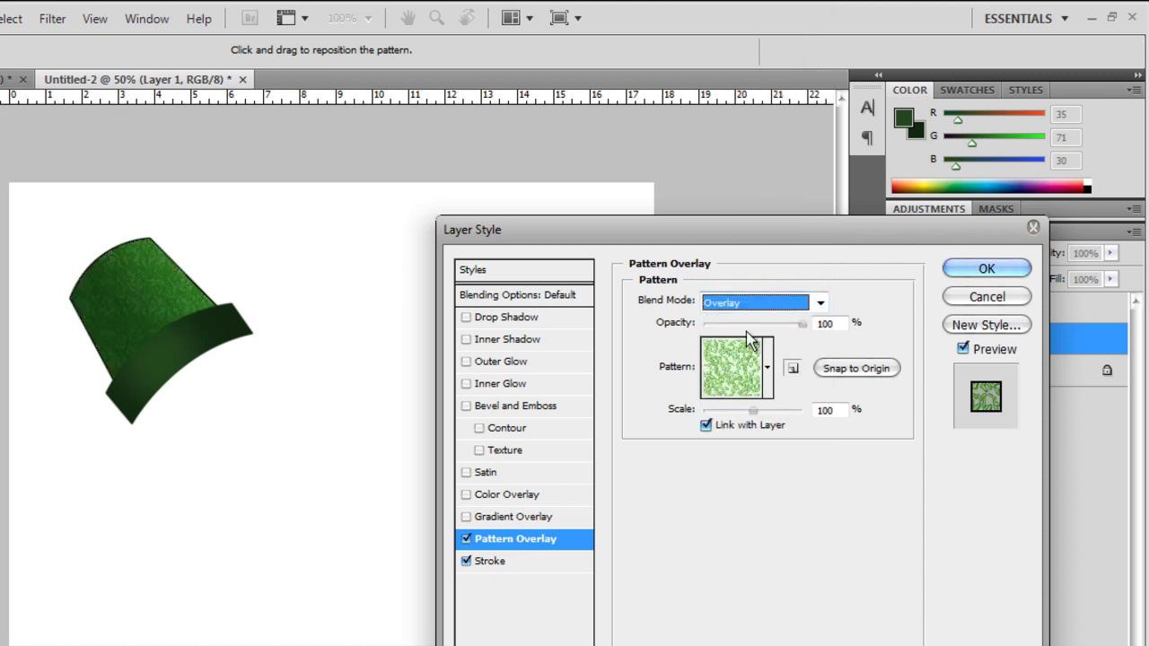
{"action": "left_click", "coordinate": [737, 323]}
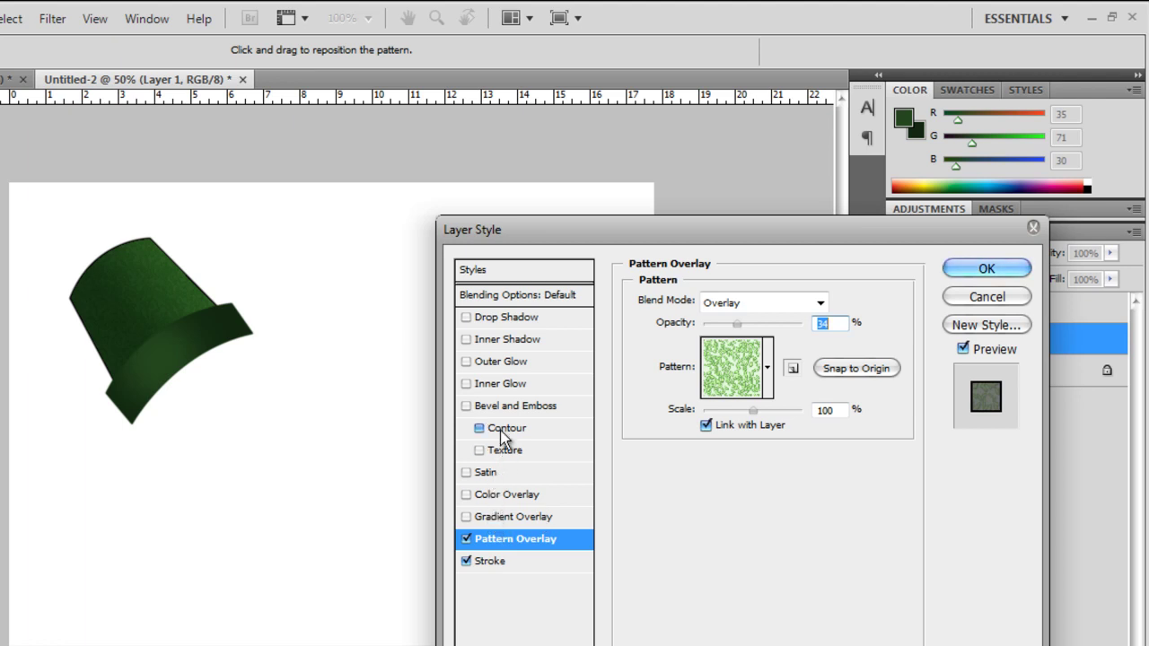
- Add an Inner Shadow to the socket with distance 0 px, choke 18% and size 29 px, and apply the layer styles
{"action": "left_click", "coordinate": [487, 341]}
{"action": "left_click_drag", "start_coordinate": [706, 383], "coordinate": [700, 386]}
{"action": "left_click", "coordinate": [719, 406]}
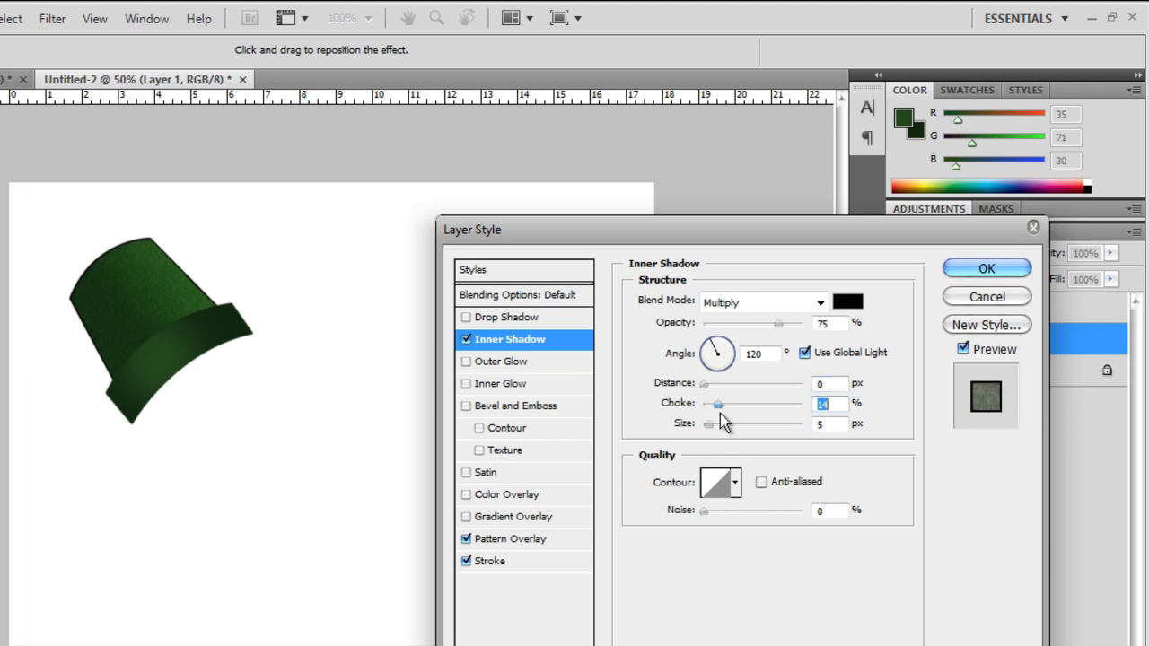
{"action": "left_click", "coordinate": [720, 425]}
{"action": "left_click_drag", "start_coordinate": [717, 426], "coordinate": [715, 427]}
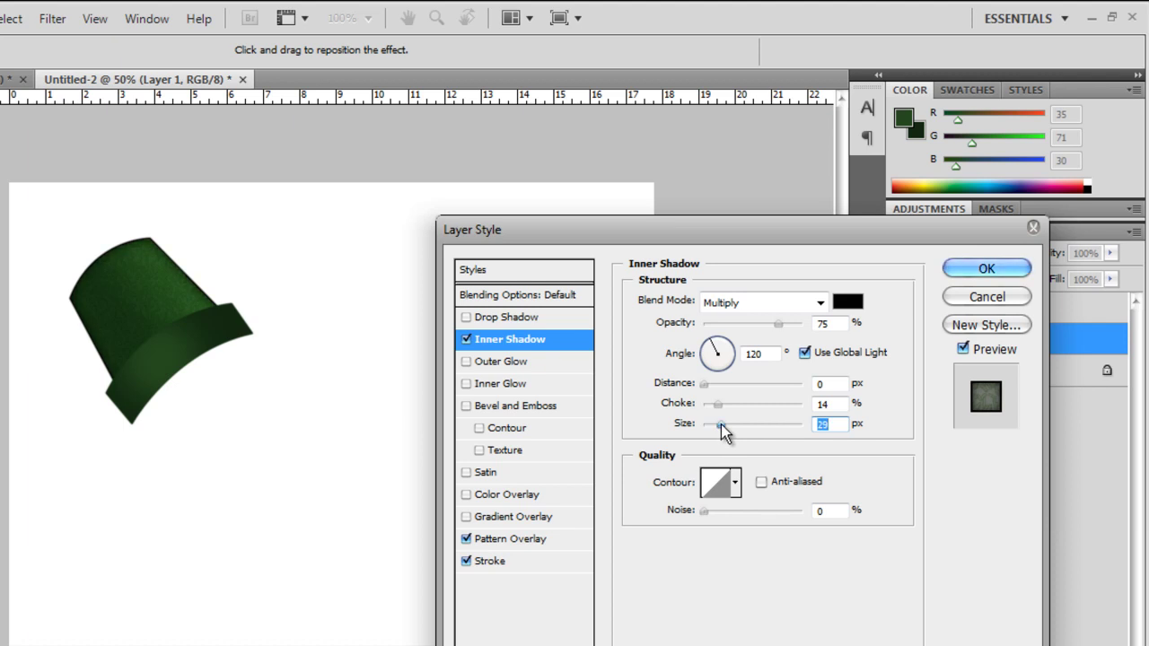
{"action": "left_click_drag", "start_coordinate": [715, 403], "coordinate": [721, 406]}
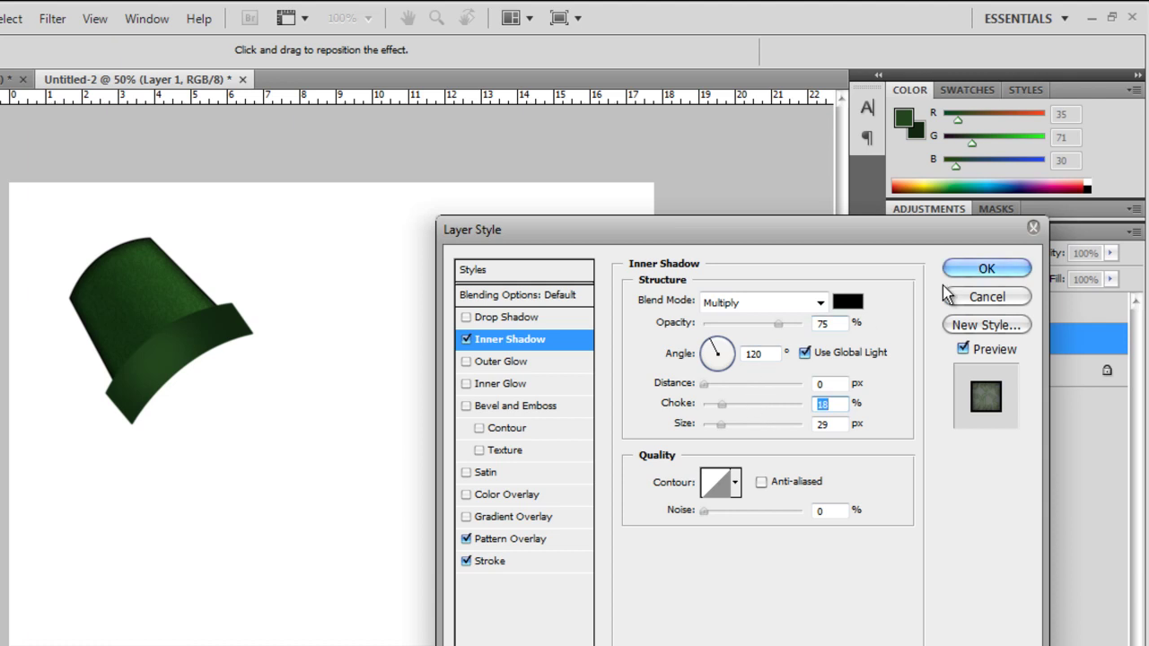
{"action": "left_click", "coordinate": [965, 268]}
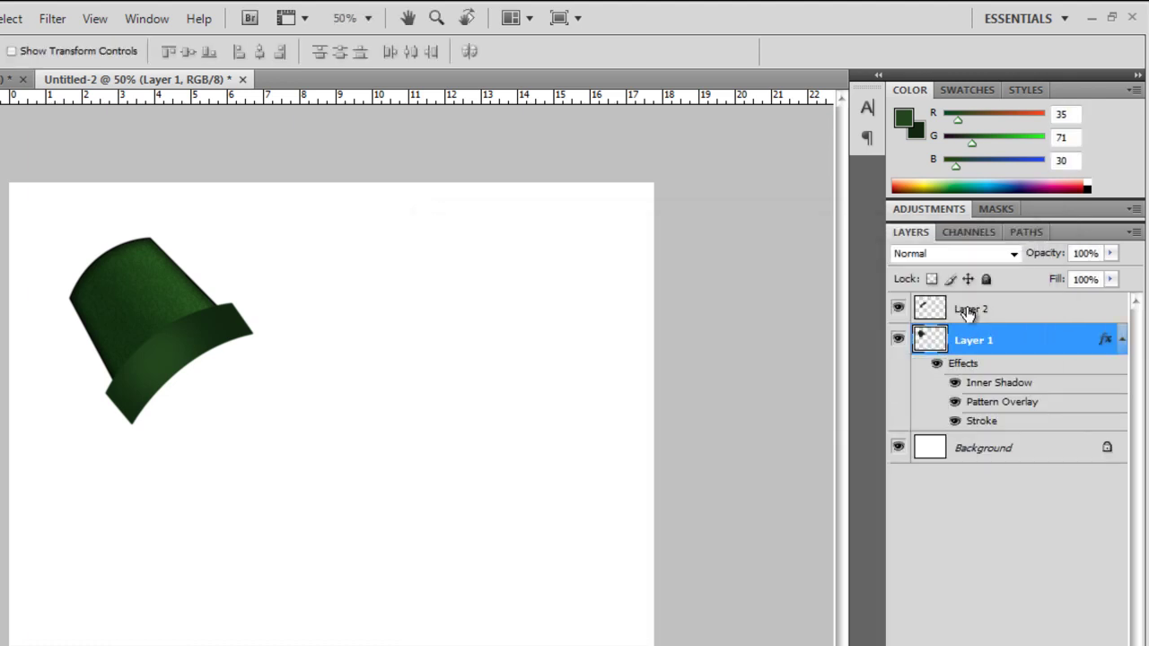
- Add a black Stroke layer style to the rim layer, 2 px wide and positioned Inside
{"action": "left_click", "coordinate": [968, 310]}
{"action": "left_click", "coordinate": [956, 645]}
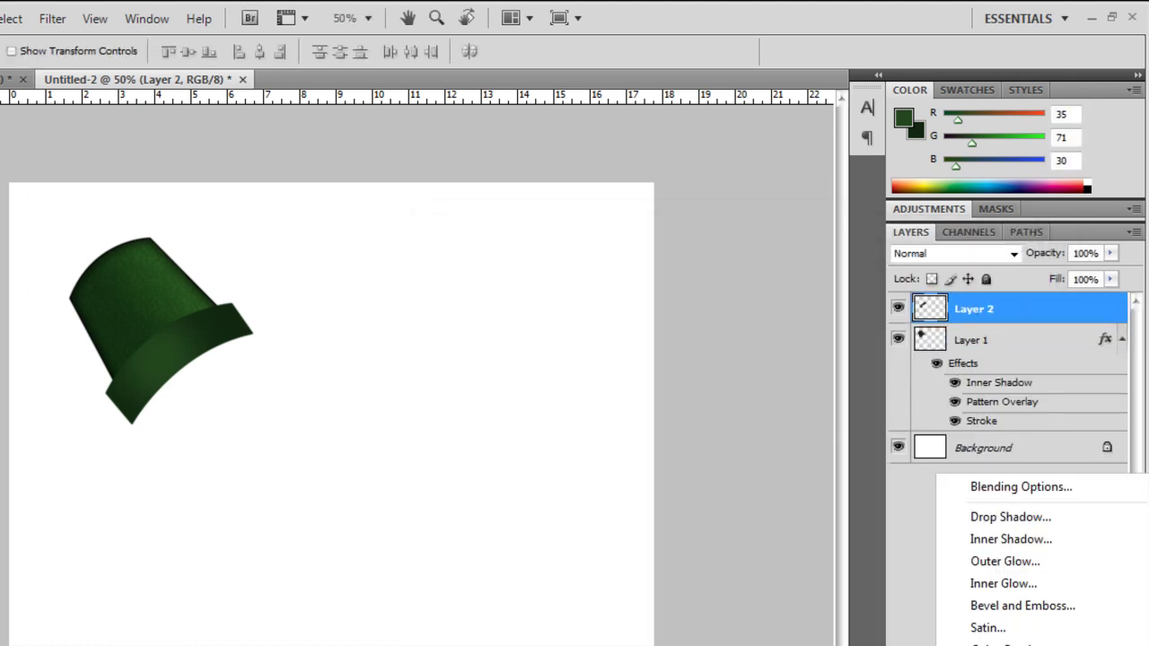
{"action": "left_click", "coordinate": [957, 643]}
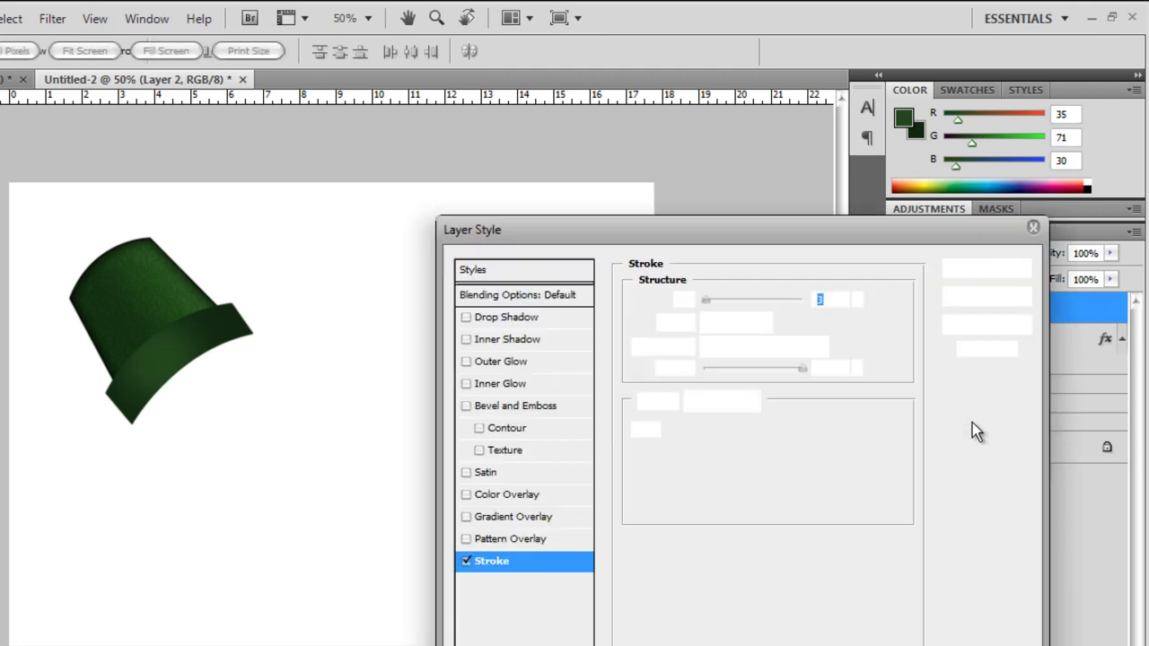
{"action": "left_click", "coordinate": [743, 322]}
{"action": "left_click", "coordinate": [727, 351]}
{"action": "type", "text": "2"}
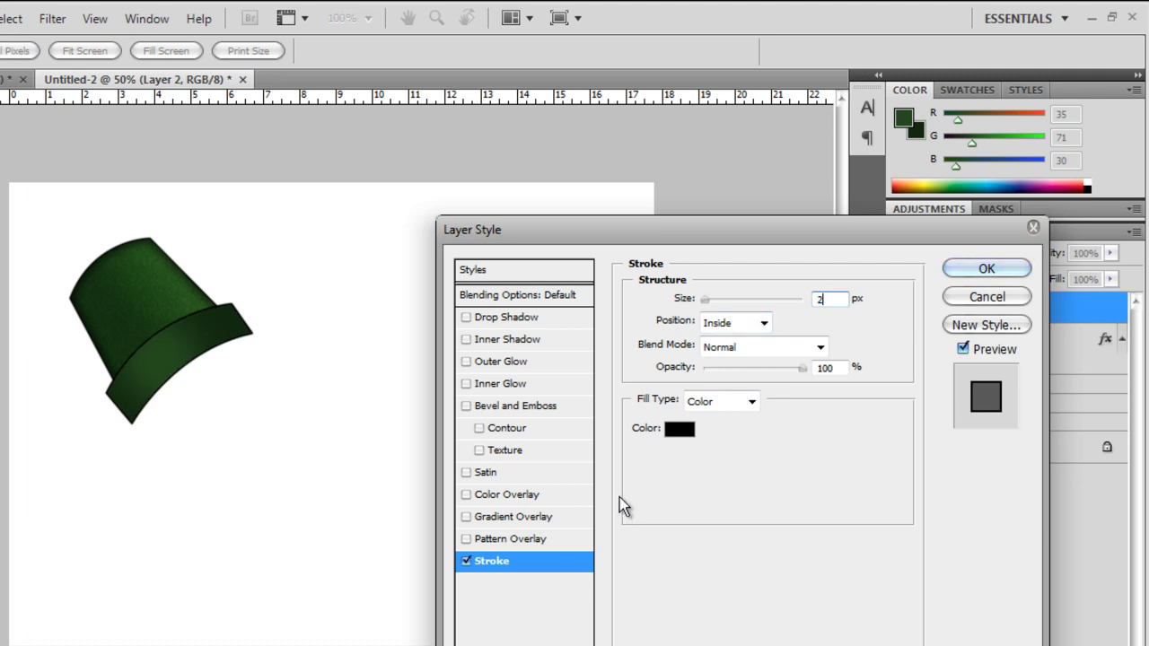
- Add a Pattern Overlay to the rim using the mottled blue pattern, with Overlay blend mode and 35% opacity
{"action": "left_click", "coordinate": [496, 540]}
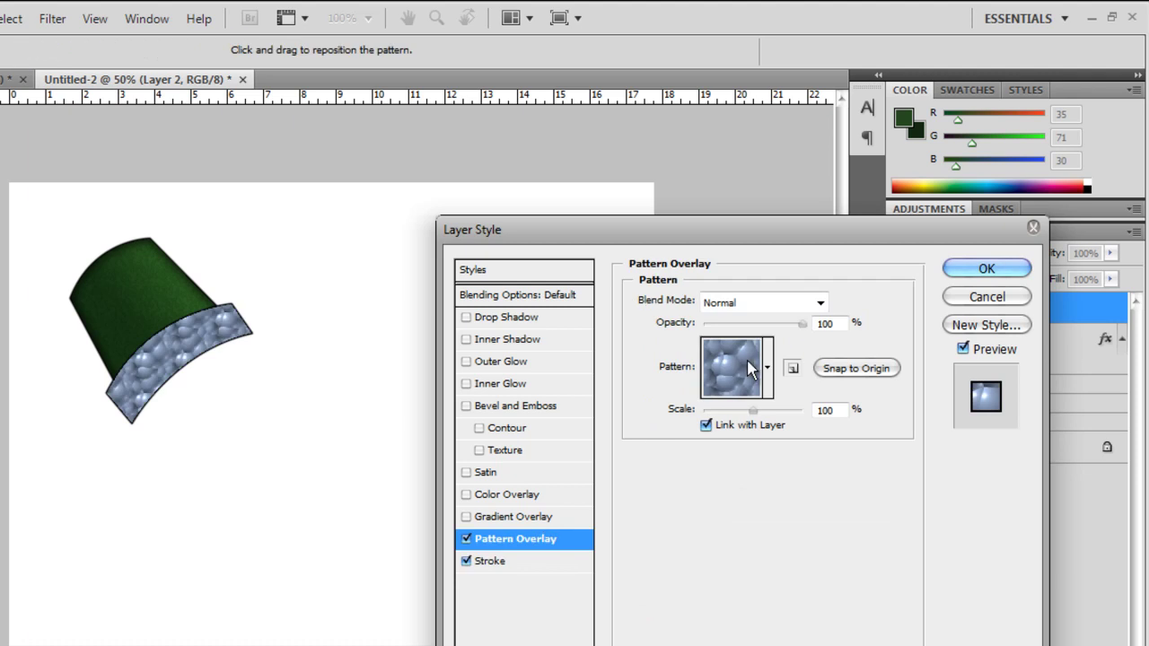
{"action": "left_click", "coordinate": [768, 368]}
{"action": "scroll", "coordinate": [718, 509], "scroll_direction": "down", "scroll_amount": 2}
{"action": "scroll", "coordinate": [718, 510], "scroll_direction": "up", "scroll_amount": 4}
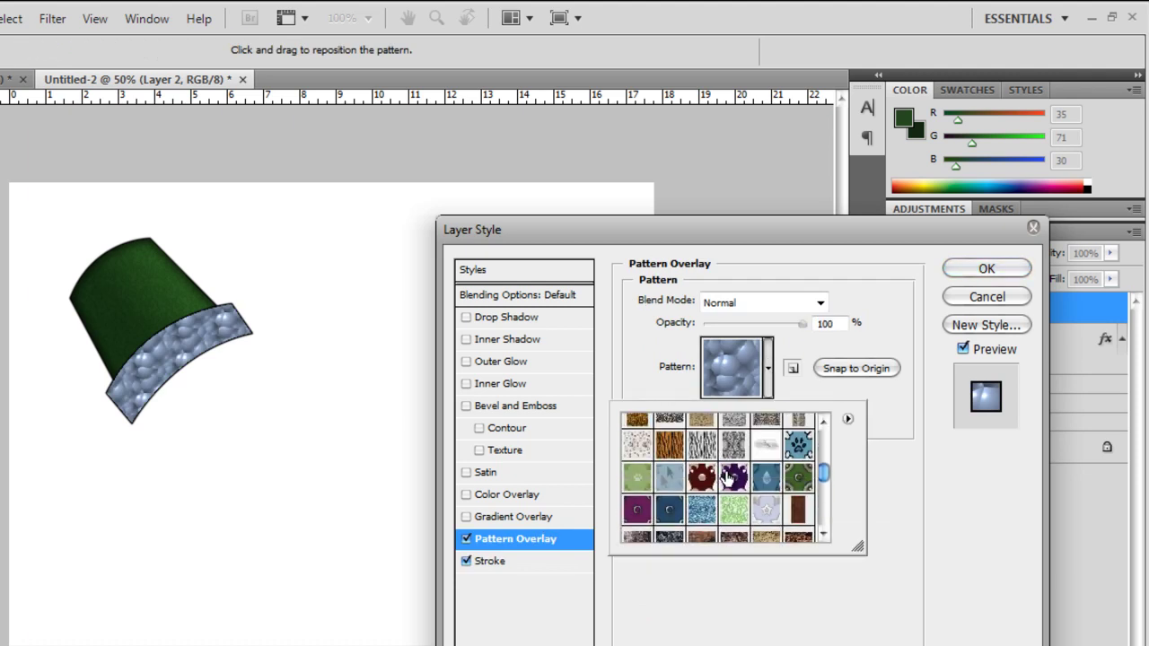
{"action": "left_click", "coordinate": [734, 513]}
{"action": "left_click", "coordinate": [701, 520]}
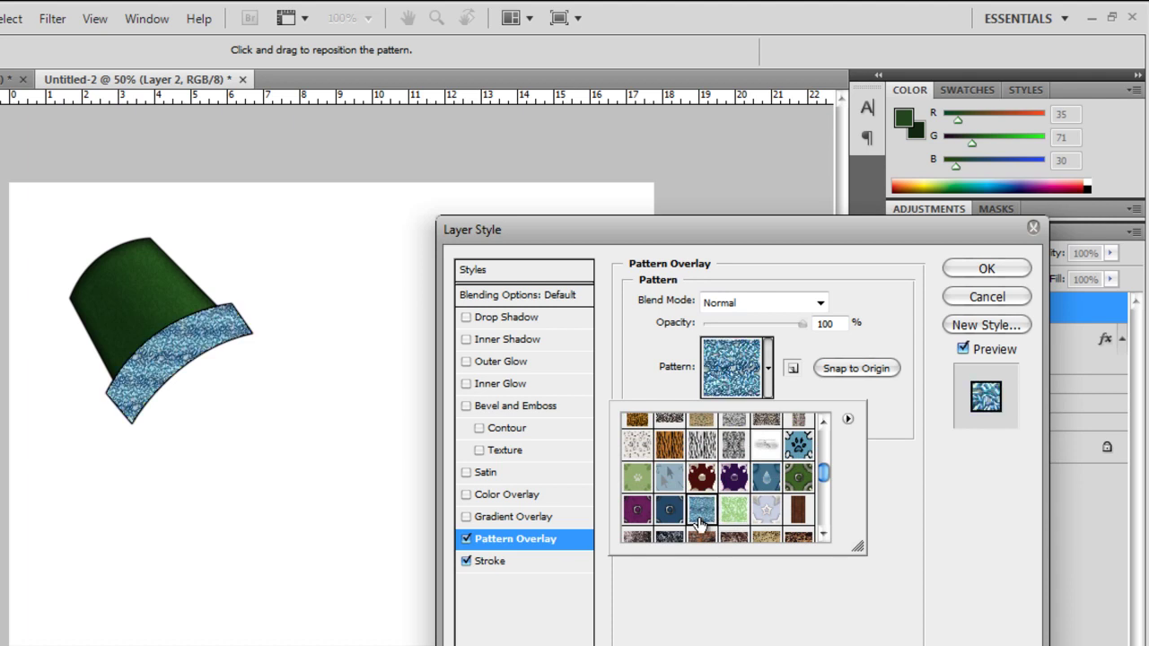
{"action": "left_click", "coordinate": [773, 305]}
{"action": "left_click", "coordinate": [772, 305]}
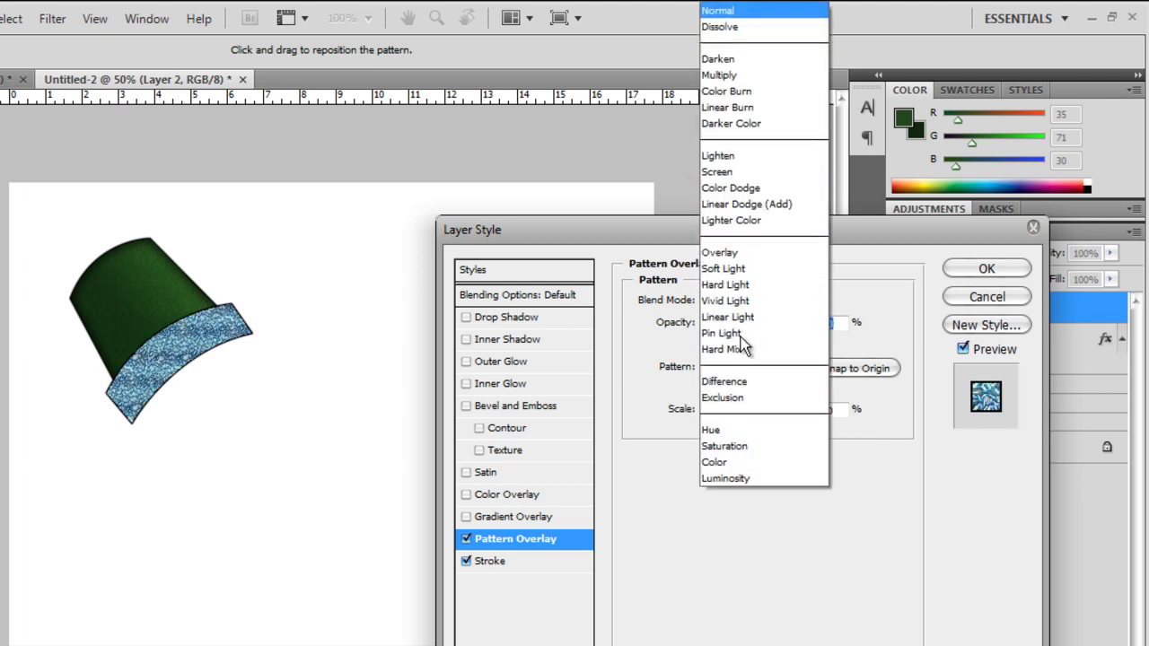
{"action": "left_click", "coordinate": [734, 254]}
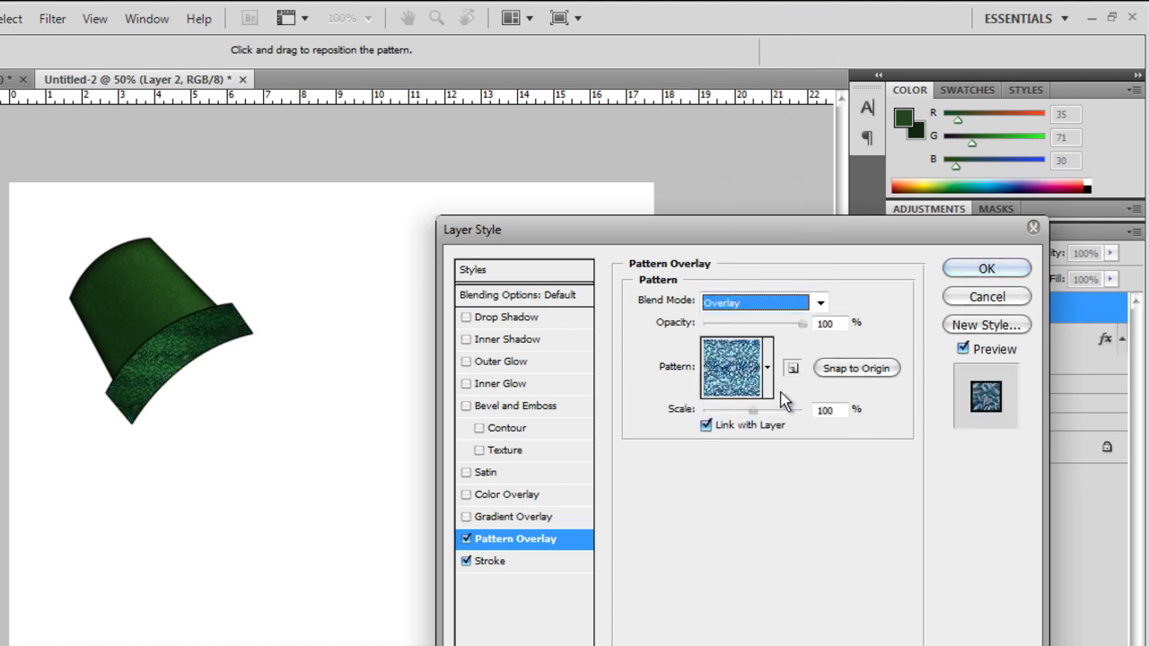
{"action": "left_click_drag", "start_coordinate": [743, 323], "coordinate": [734, 329]}
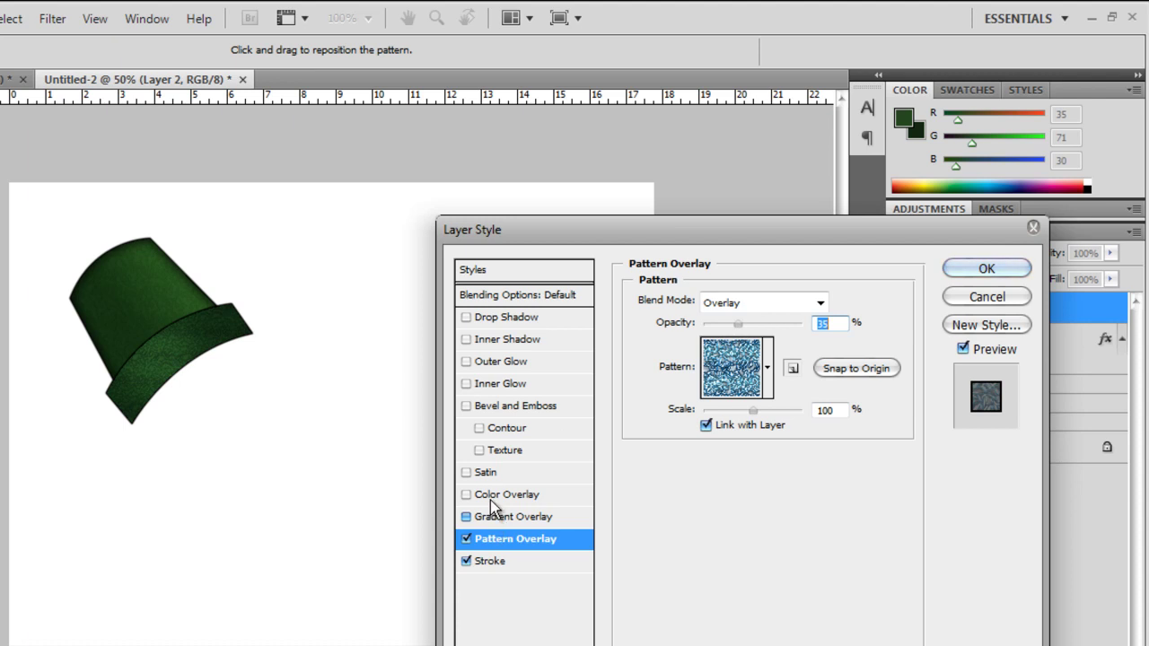
- Add an Inner Shadow to the rim with distance 0 px, choke 20% and size 35 px
{"action": "left_click", "coordinate": [486, 343]}
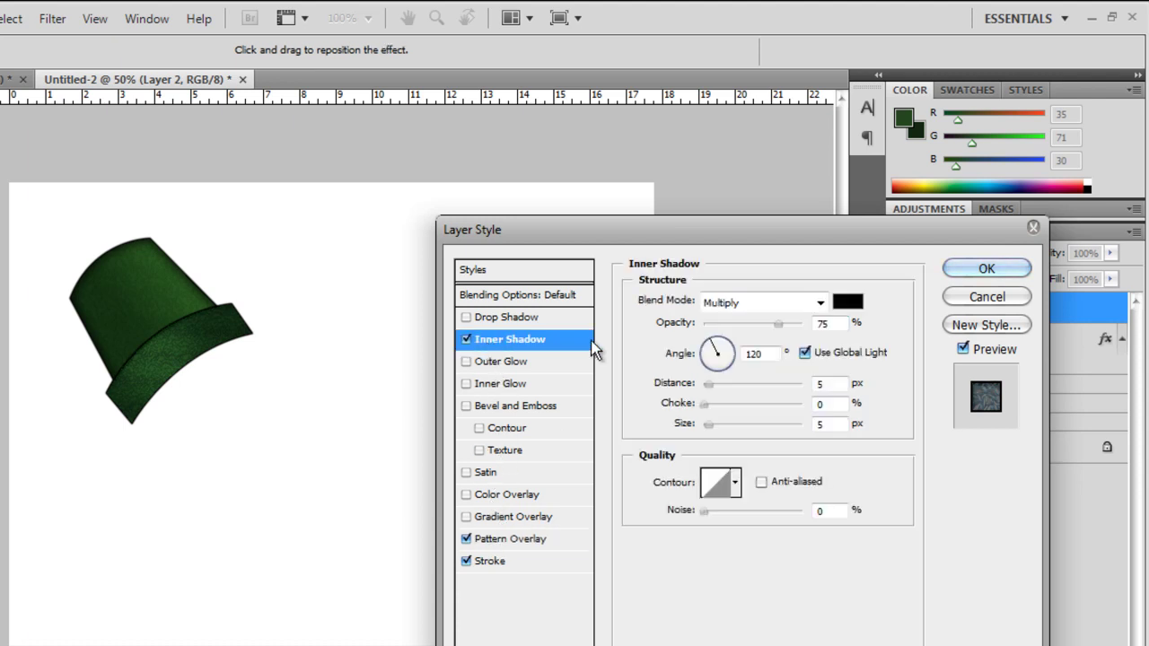
{"action": "left_click", "coordinate": [724, 405]}
{"action": "left_click", "coordinate": [707, 426]}
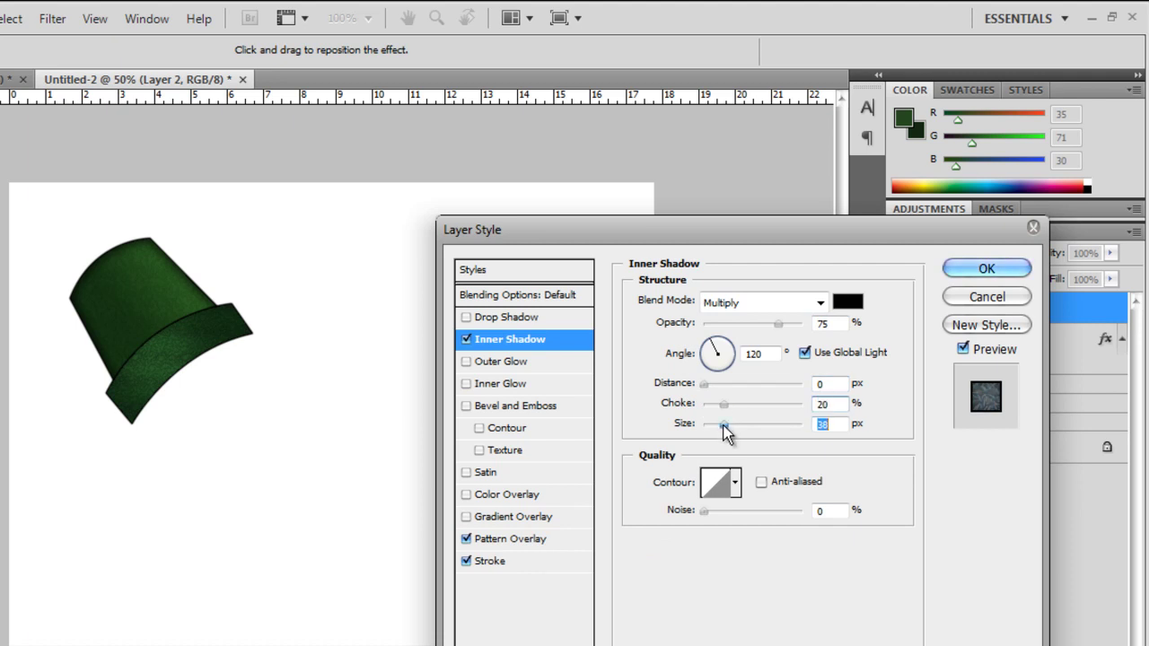
{"action": "left_click_drag", "start_coordinate": [707, 428], "coordinate": [727, 426]}
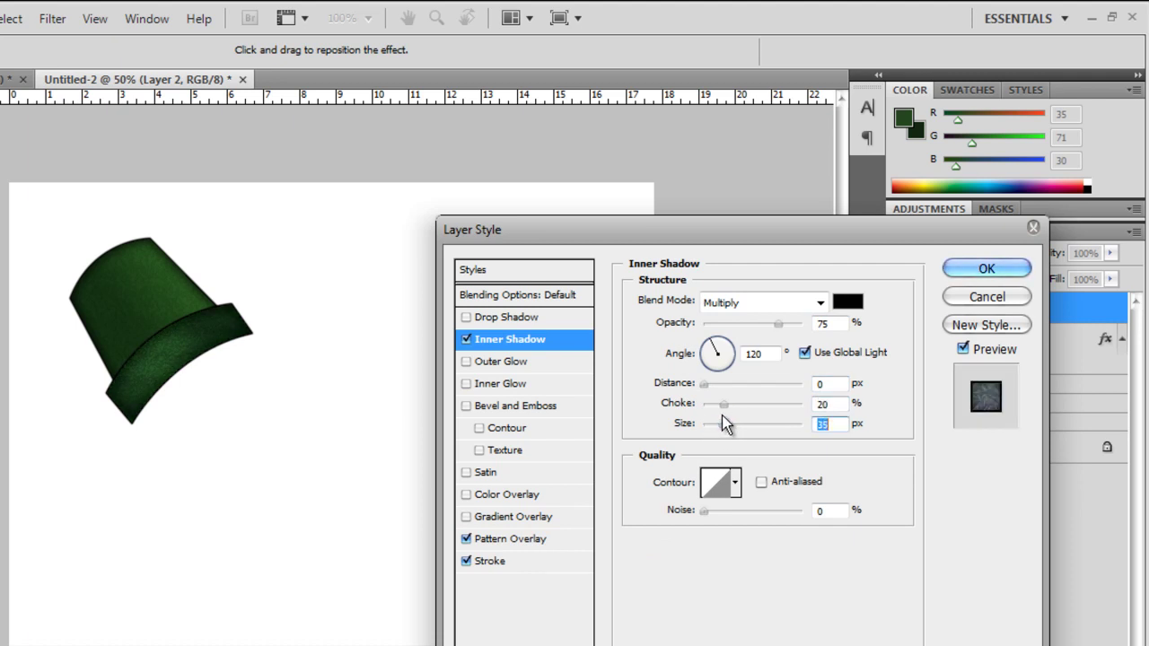
- Add a Drop Shadow to the rim with angle -58°, distance 2 px, spread 10% and size 16 px, and apply the styles
{"action": "left_click", "coordinate": [537, 317]}
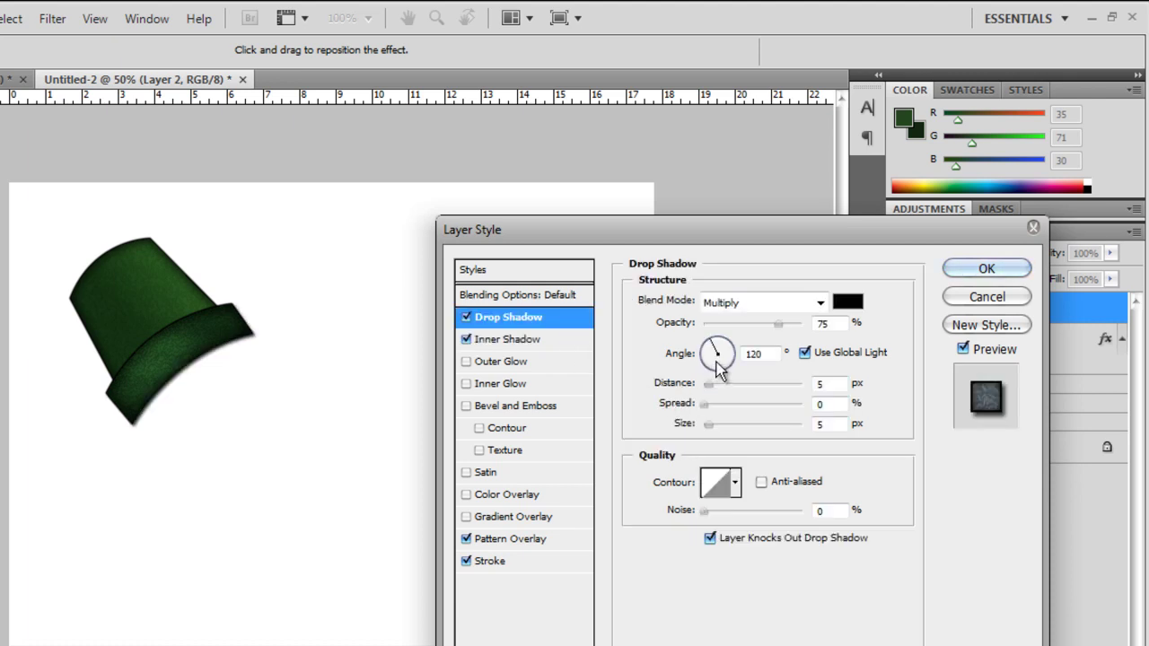
{"action": "left_click_drag", "start_coordinate": [726, 372], "coordinate": [728, 371]}
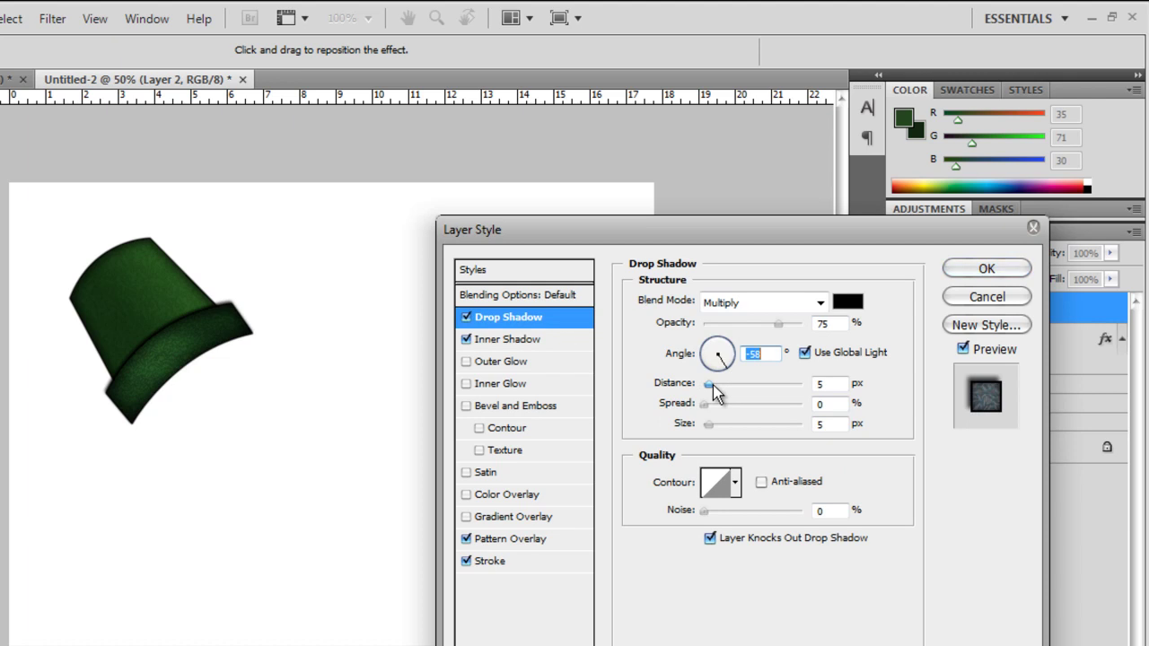
{"action": "mouse_move", "coordinate": [709, 406]}
{"action": "left_mouse_down"}
{"action": "mouse_move", "coordinate": [722, 428]}
{"action": "mouse_move", "coordinate": [713, 422]}
{"action": "left_mouse_up"}
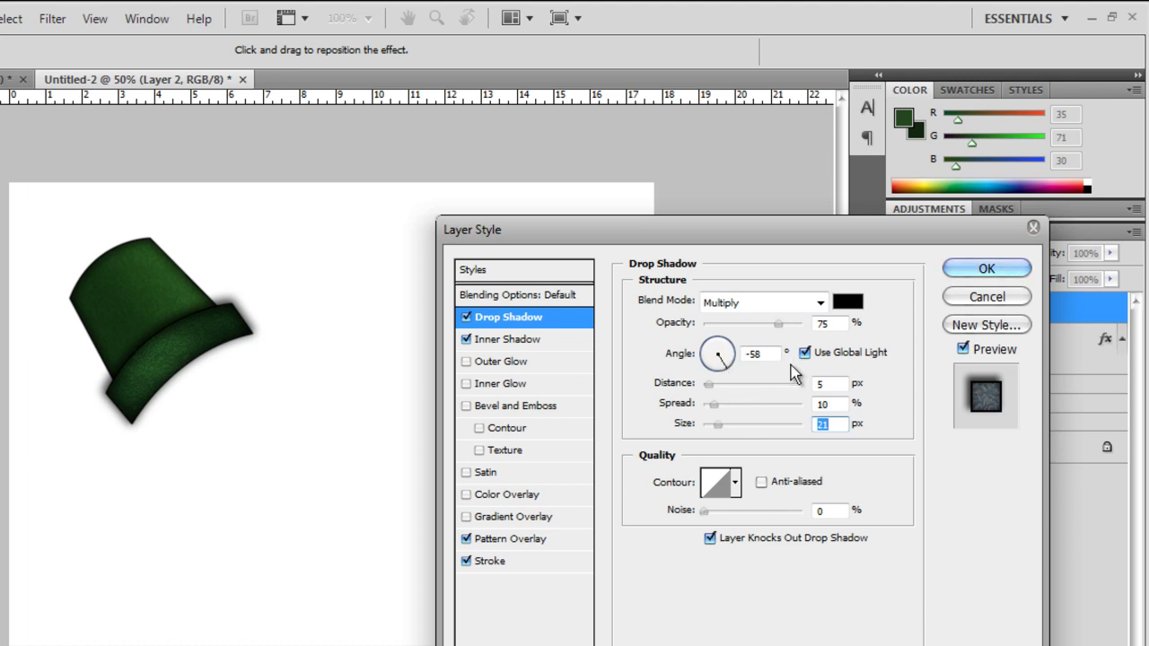
{"action": "double_click", "coordinate": [810, 385]}
{"action": "type", "text": "2"}
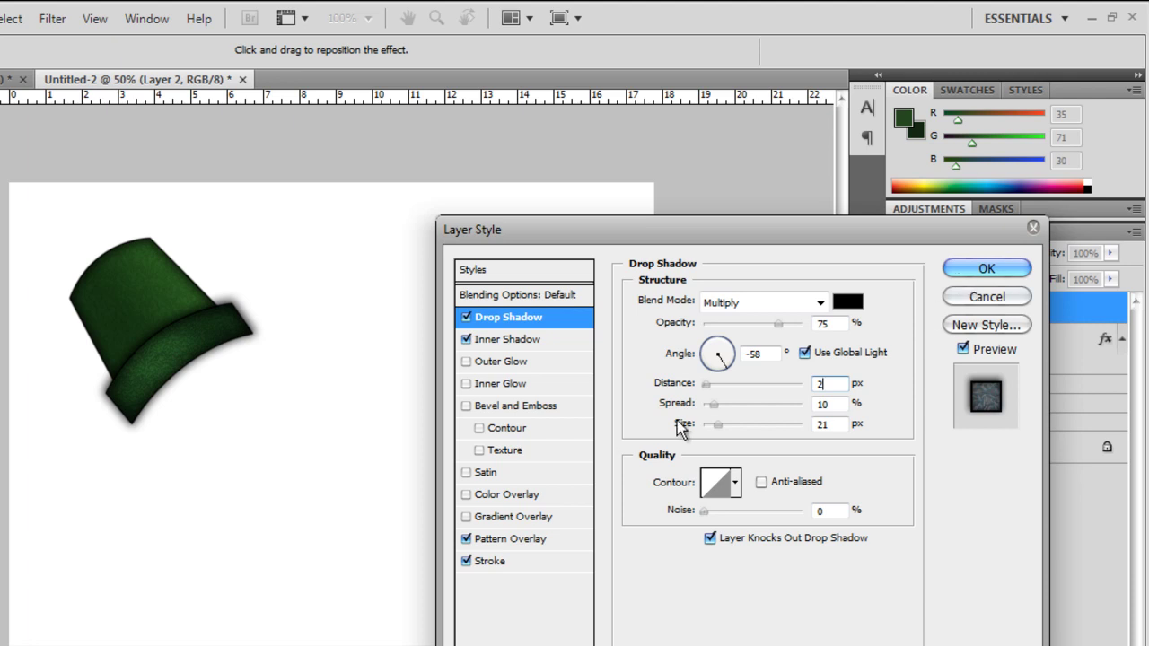
{"action": "left_click_drag", "start_coordinate": [710, 426], "coordinate": [724, 435]}
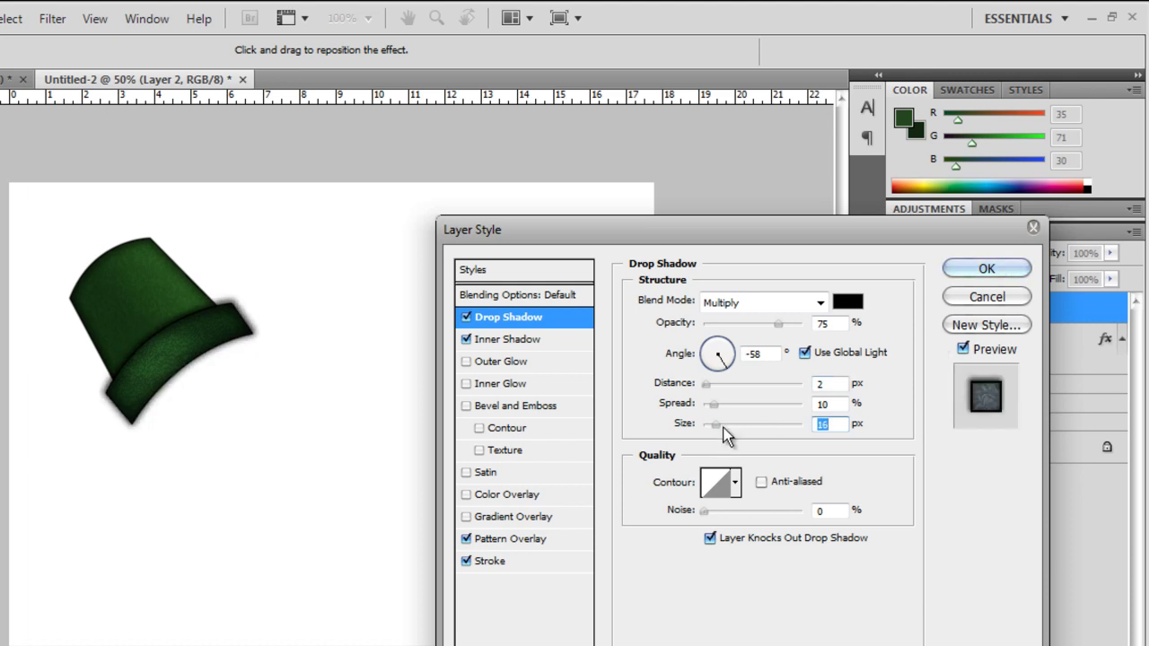
{"action": "left_click", "coordinate": [956, 268]}
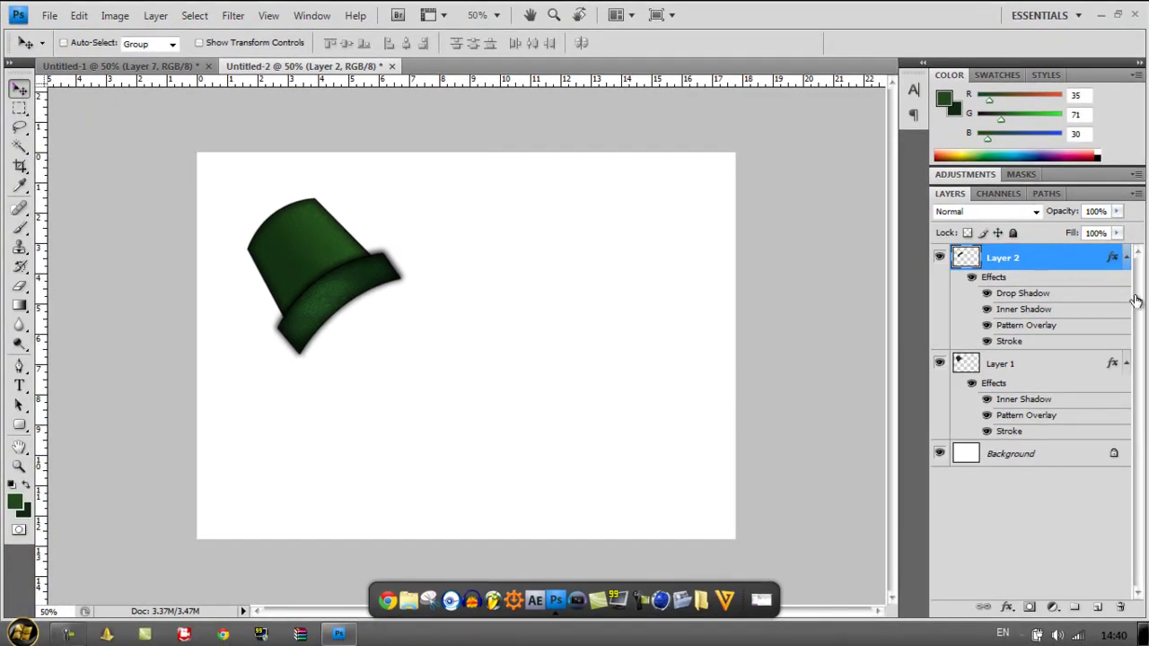
- Duplicate the rim layer and rotate the copy about -177.2° with Free Transform so its curve faces the opposite way
{"action": "left_click_drag", "start_coordinate": [1003, 258], "coordinate": [1097, 610]}
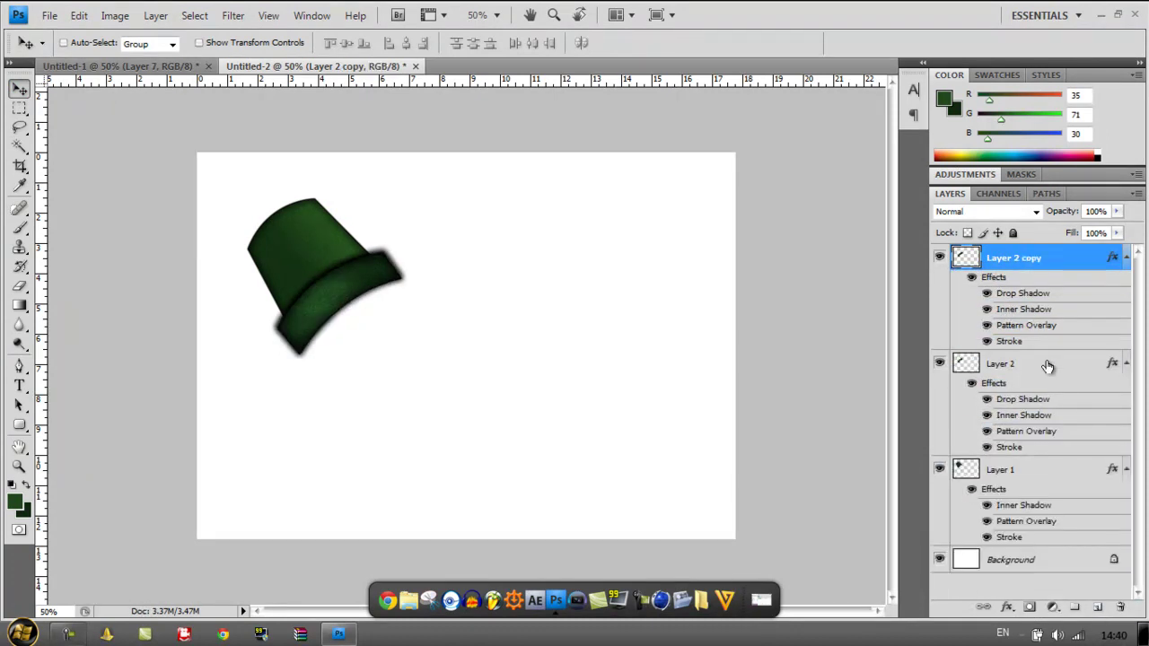
{"action": "key", "text": "ctrl+t"}
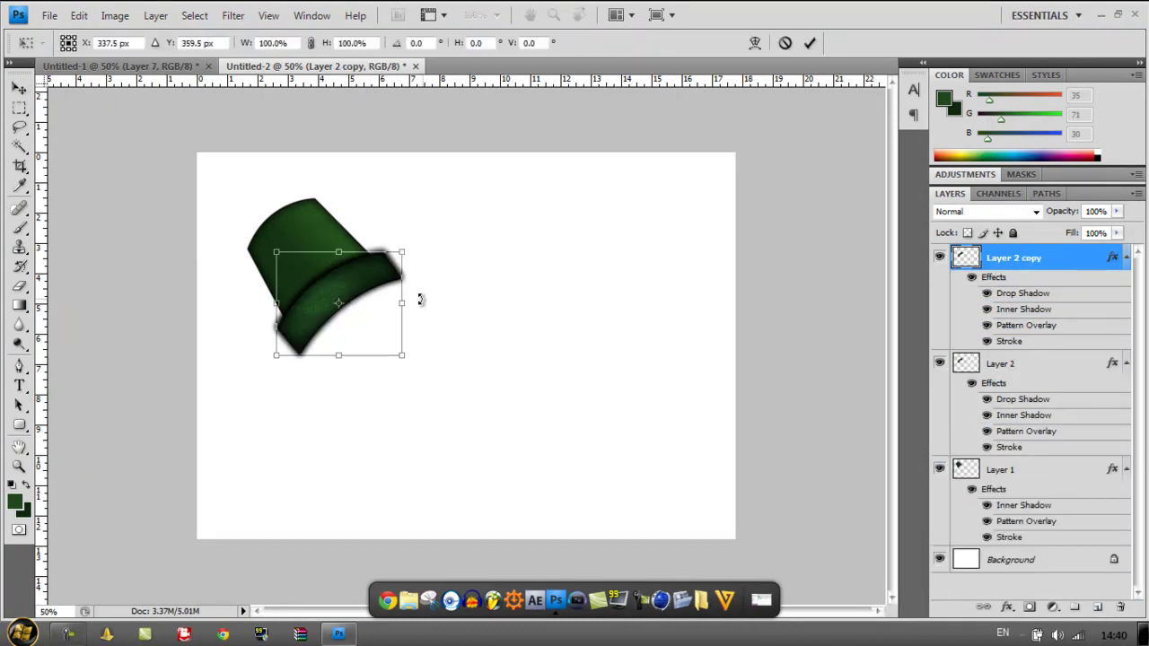
{"action": "left_click_drag", "start_coordinate": [351, 397], "coordinate": [328, 137]}
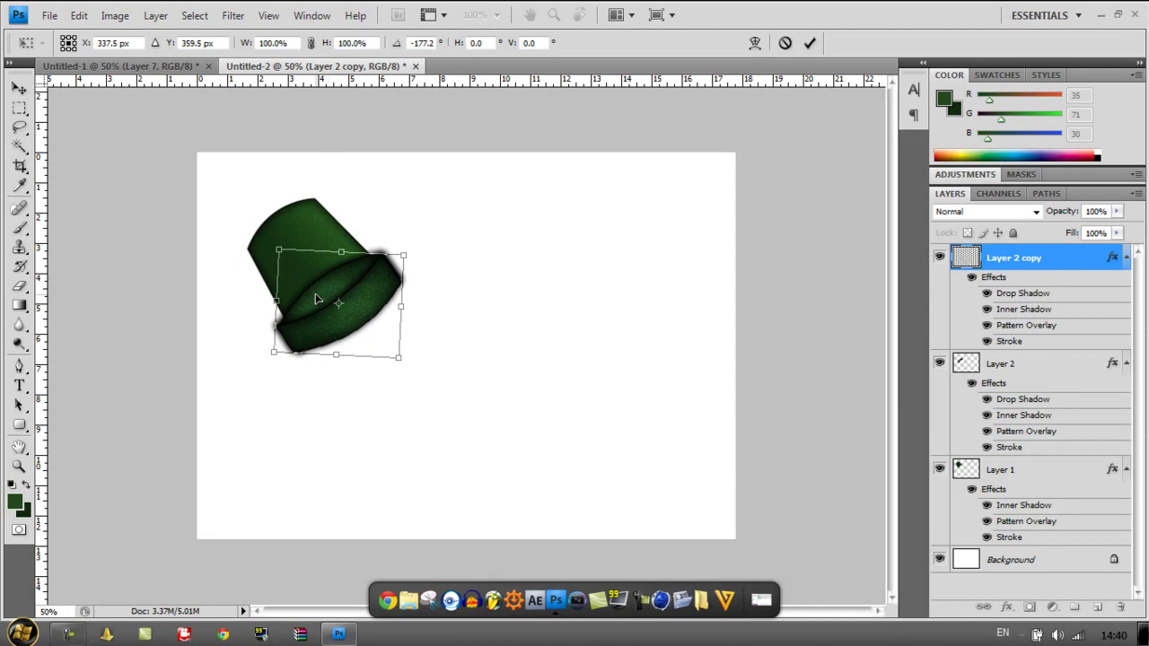
- Position the rotated rim copy at about X 351.6 px, Y 368.8 px against the original rim and apply the transform
{"action": "left_click_drag", "start_coordinate": [319, 300], "coordinate": [325, 307]}
{"action": "key", "text": "shift+Right"}
{"action": "key", "text": "shift+Right"}
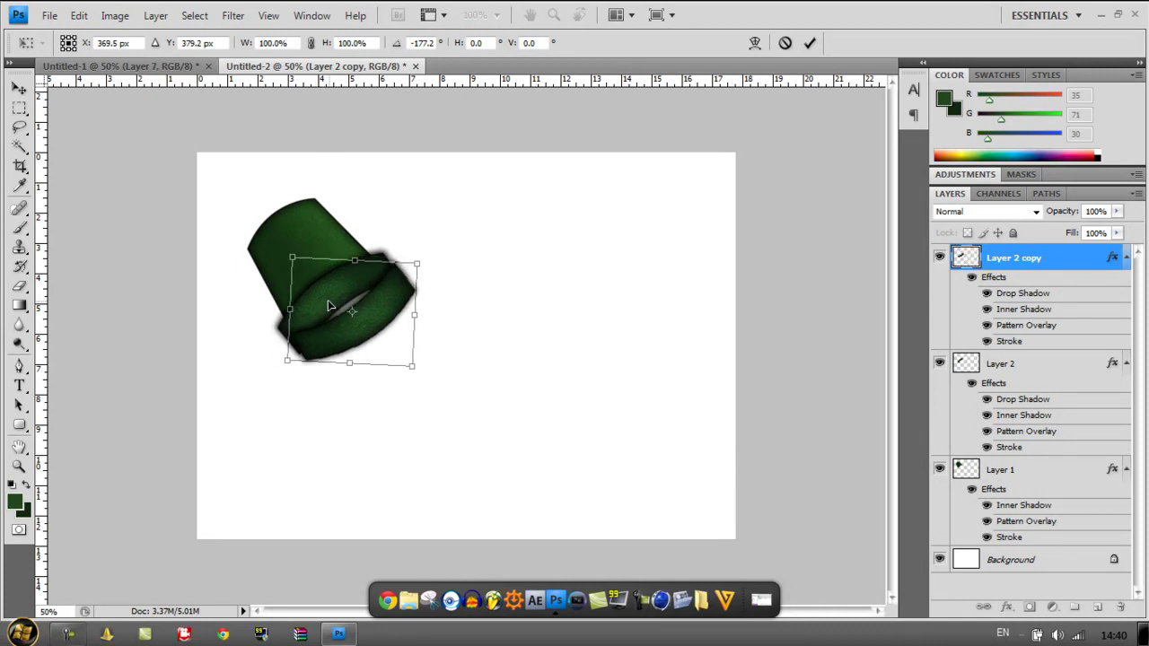
{"action": "key", "text": "Left"}
{"action": "key", "text": "Left"}
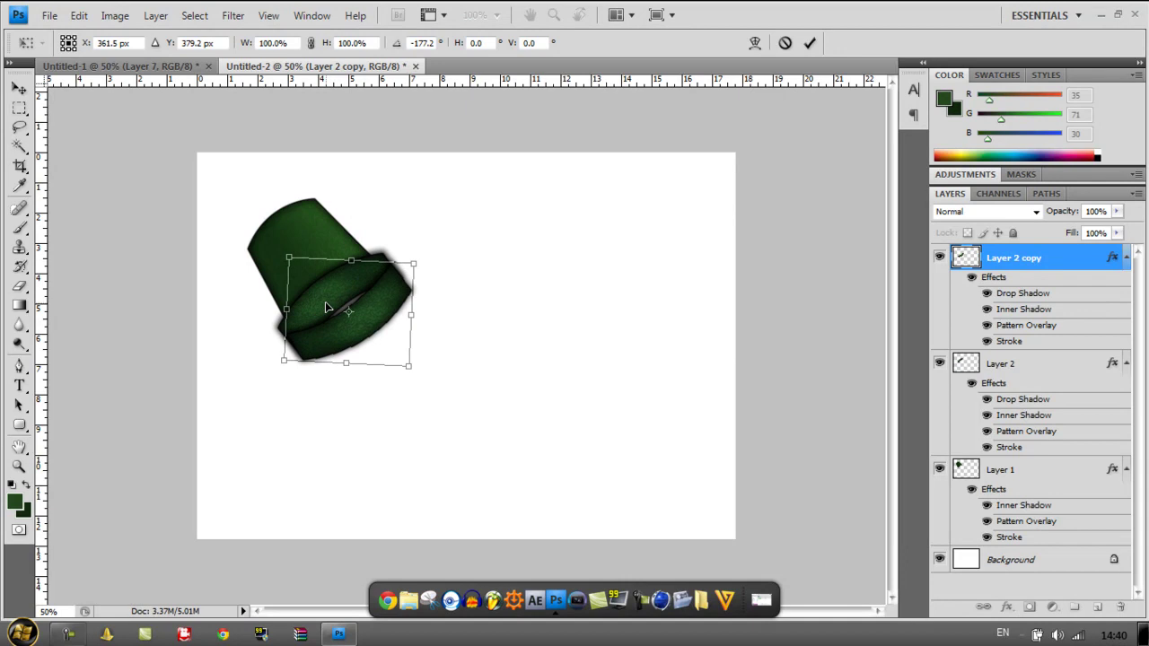
{"action": "key", "text": "ctrl+z"}
{"action": "key", "text": "shift+Up"}
{"action": "key", "text": "Up"}
{"action": "key", "text": "Up"}
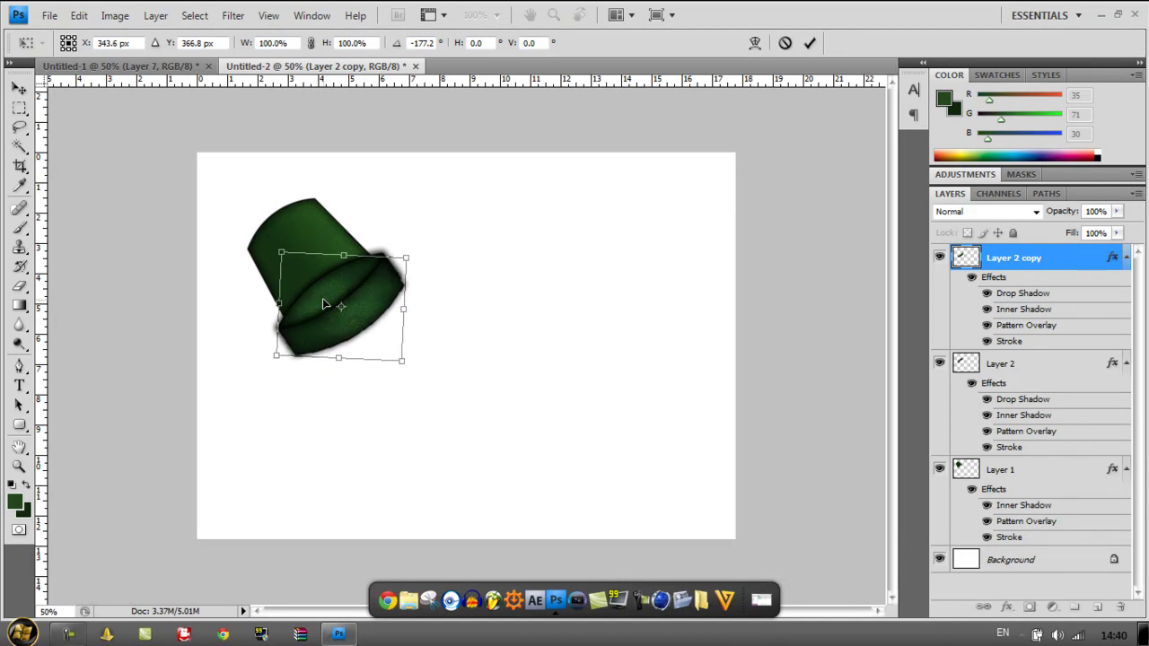
{"action": "key", "text": "ctrl+z"}
{"action": "key", "text": "ctrl+z"}
{"action": "key", "text": "Down"}
{"action": "key", "text": "Down"}
{"action": "key", "text": "Right"}
{"action": "key", "text": "Right"}
{"action": "key", "text": "Right"}
{"action": "key", "text": "Right"}
{"action": "key", "text": "Right"}
{"action": "key", "text": "Right"}
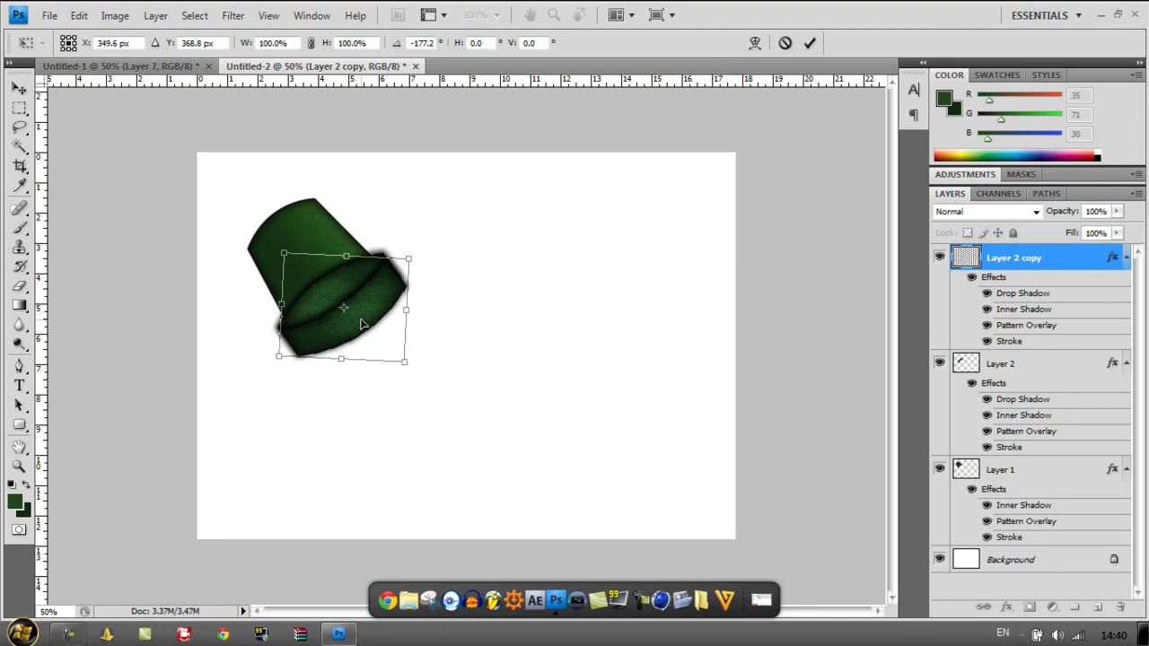
{"action": "key", "text": "Right"}
{"action": "key", "text": "Right"}
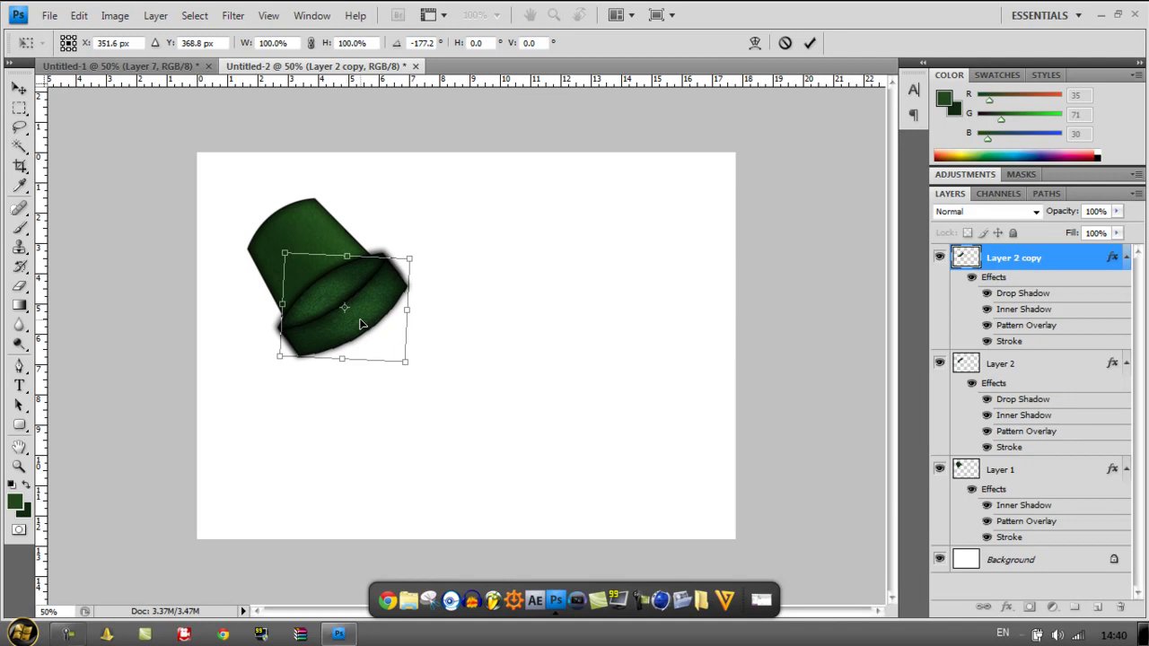
{"action": "key", "text": "Return"}
- Move the rim copy beneath the original rim layer, rotate it about -2.4° and align it to the rim at about X 337.5 px, Y 361.9 px
{"action": "left_click_drag", "start_coordinate": [1039, 259], "coordinate": [1016, 459]}
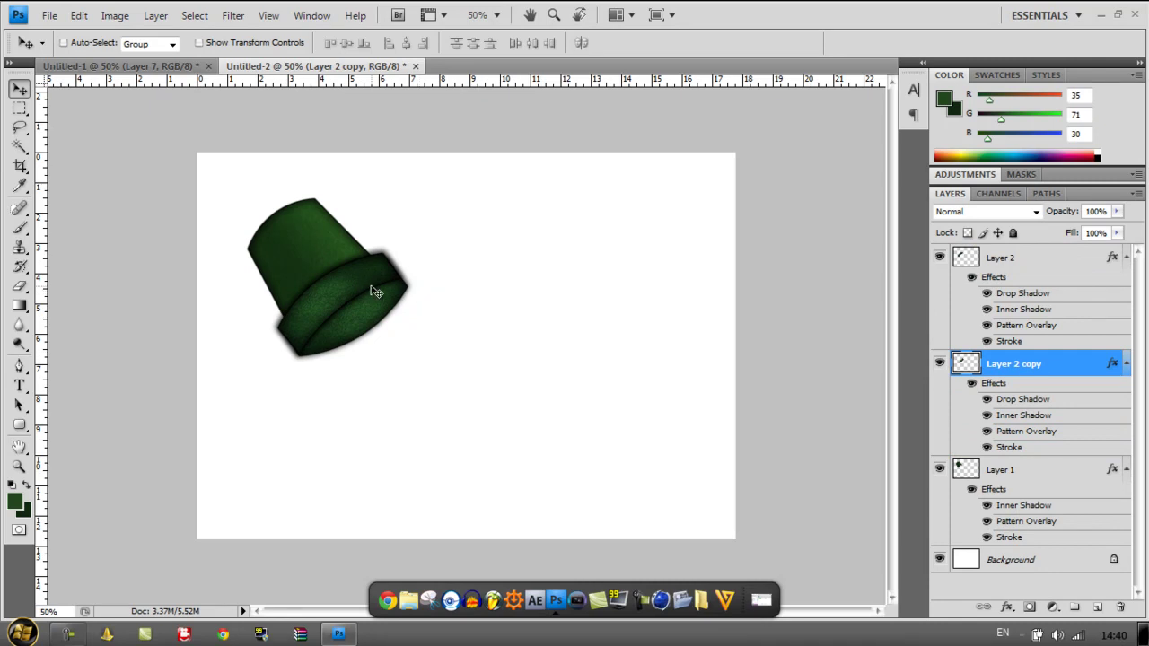
{"action": "key", "text": "ctrl+t"}
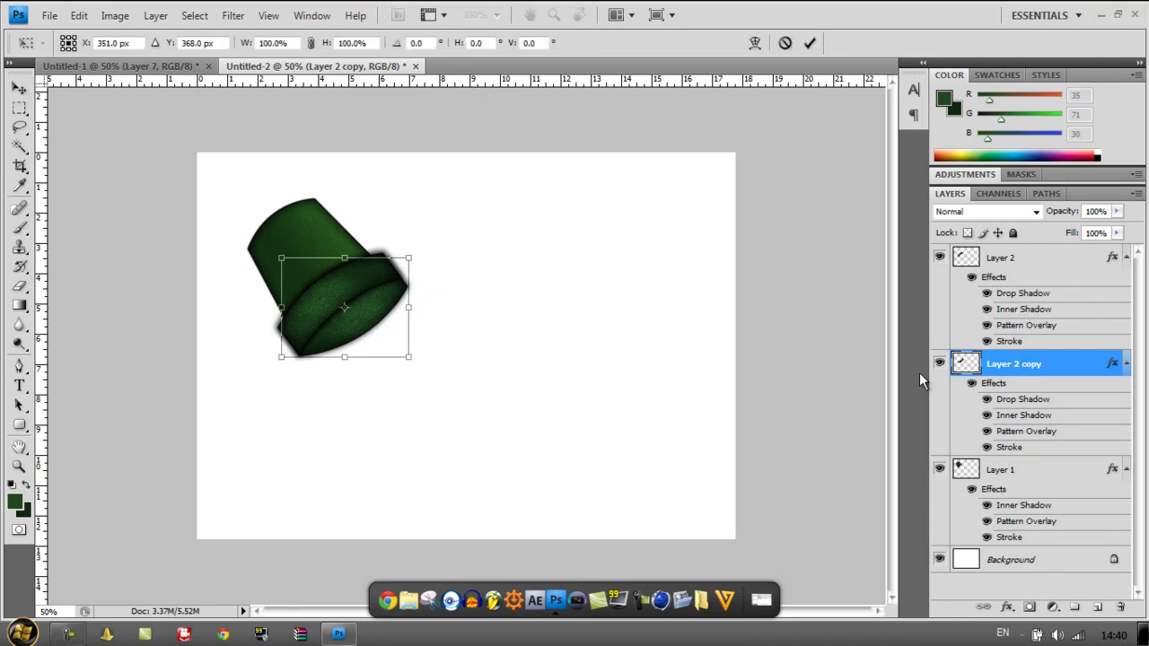
{"action": "left_click_drag", "start_coordinate": [417, 347], "coordinate": [383, 335]}
{"action": "left_click_drag", "start_coordinate": [330, 384], "coordinate": [325, 383]}
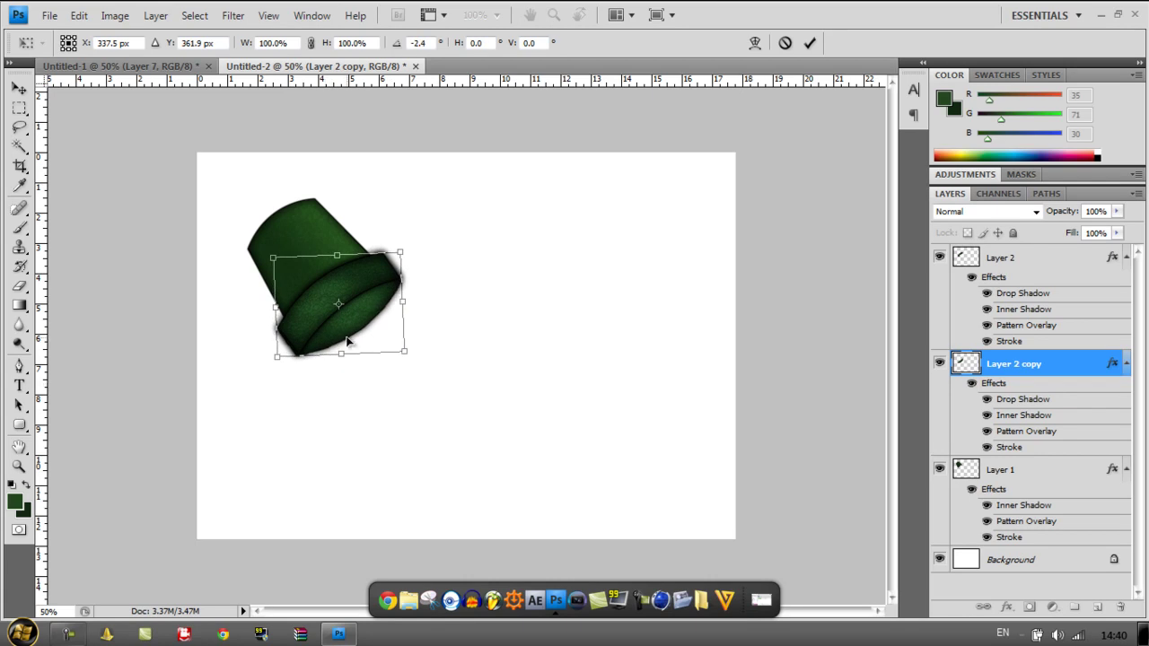
{"action": "key", "text": "Return"}
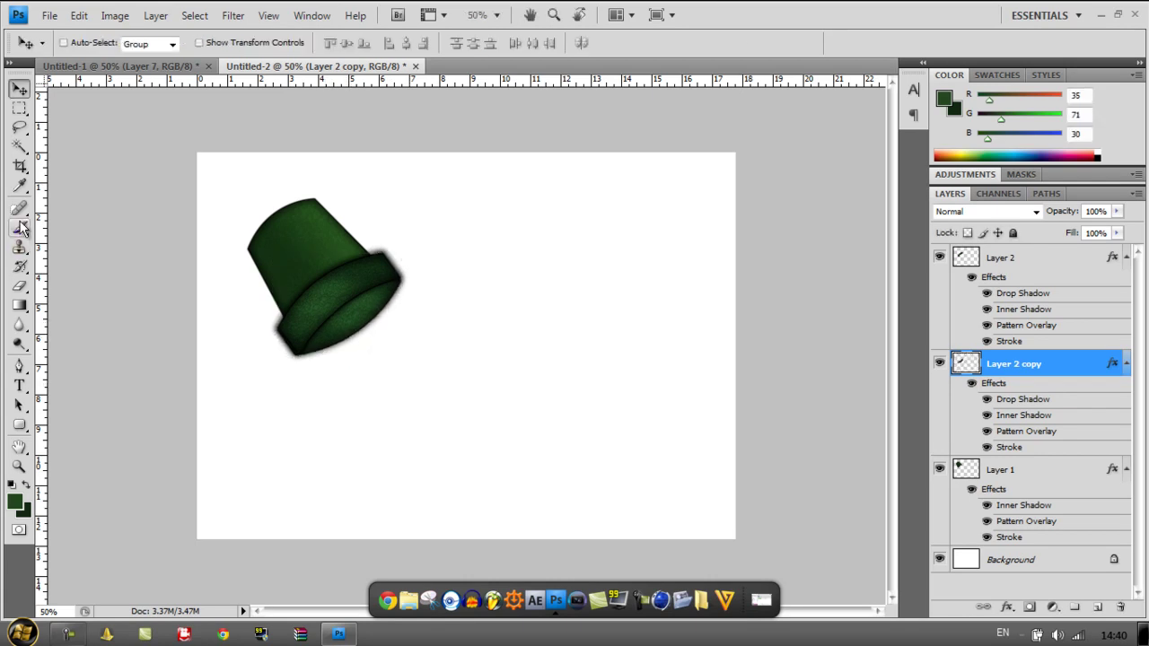
- Erase the rim copy's excess protruding at the rim's lower-left corner with the Eraser
{"action": "left_click", "coordinate": [19, 287]}
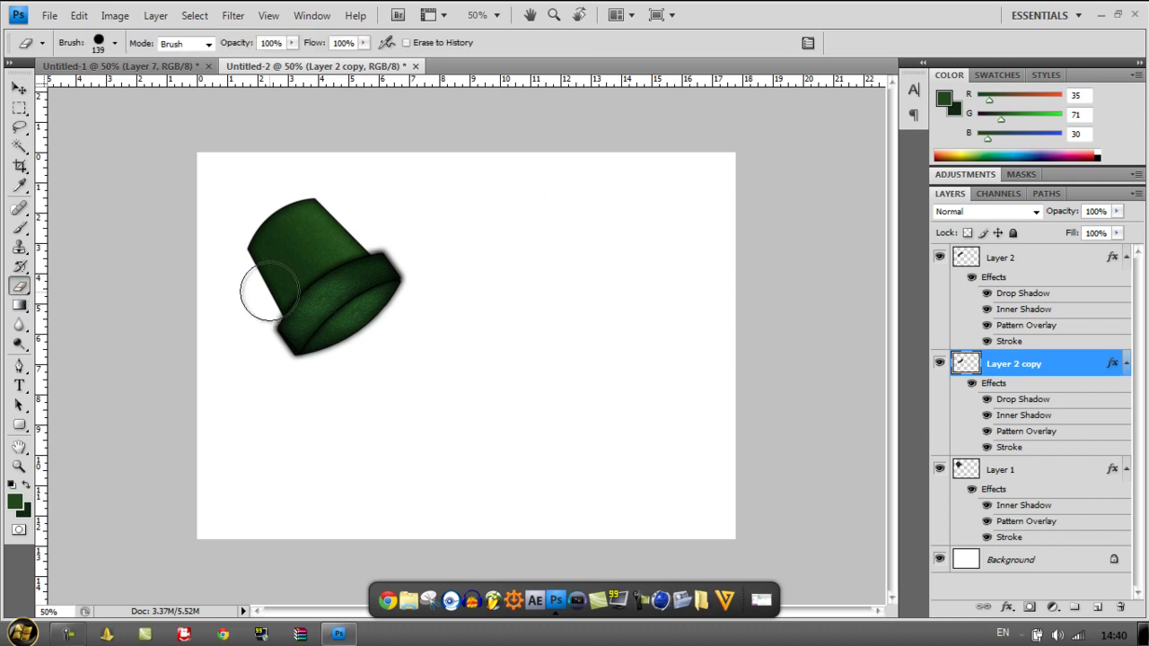
{"action": "left_click_drag", "start_coordinate": [266, 326], "coordinate": [266, 341]}
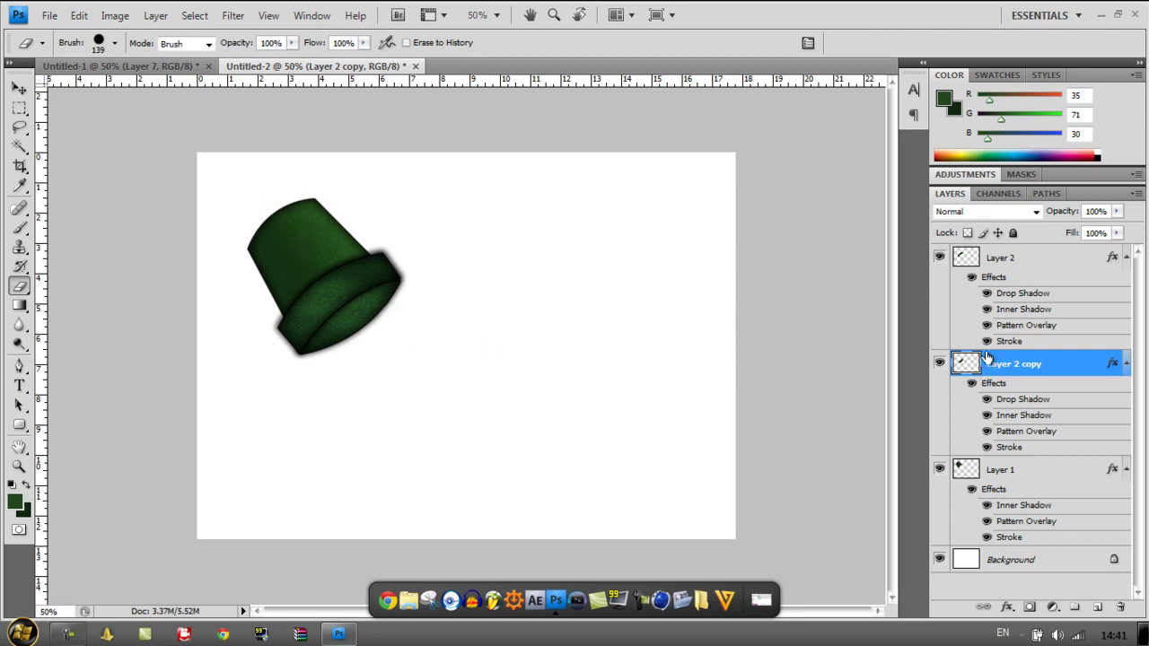
{"action": "left_click", "coordinate": [19, 88]}
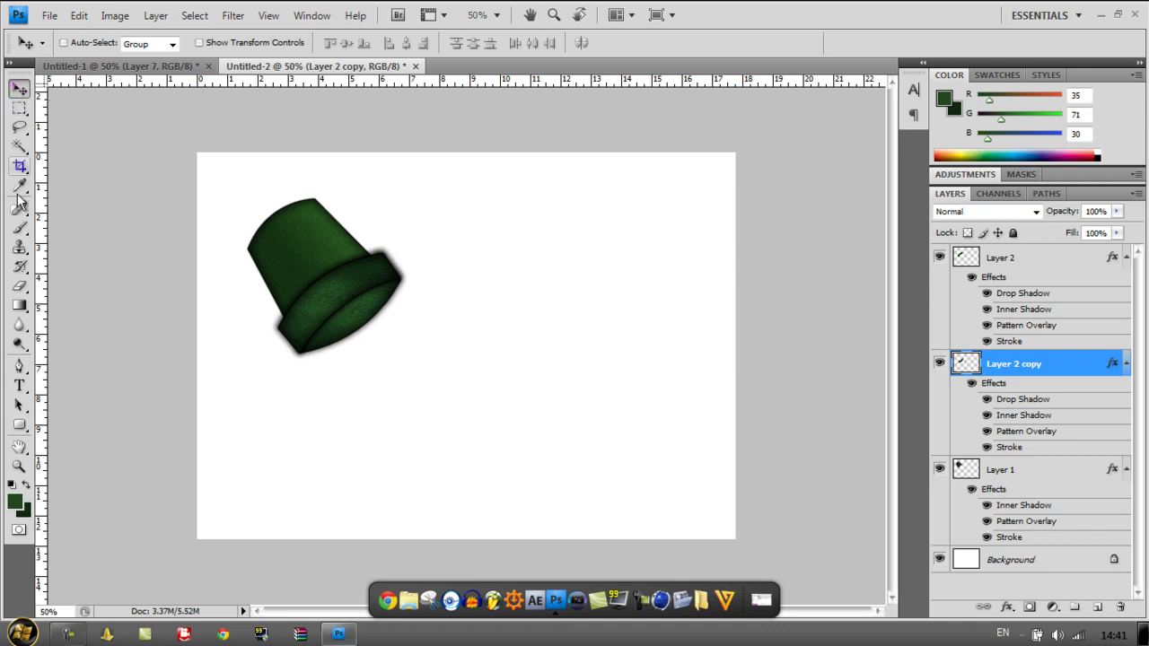
- On a new layer above the rim copy, draw a closed Pen path for a bulb tapering down and right from the socket rim
{"action": "left_click", "coordinate": [19, 366]}
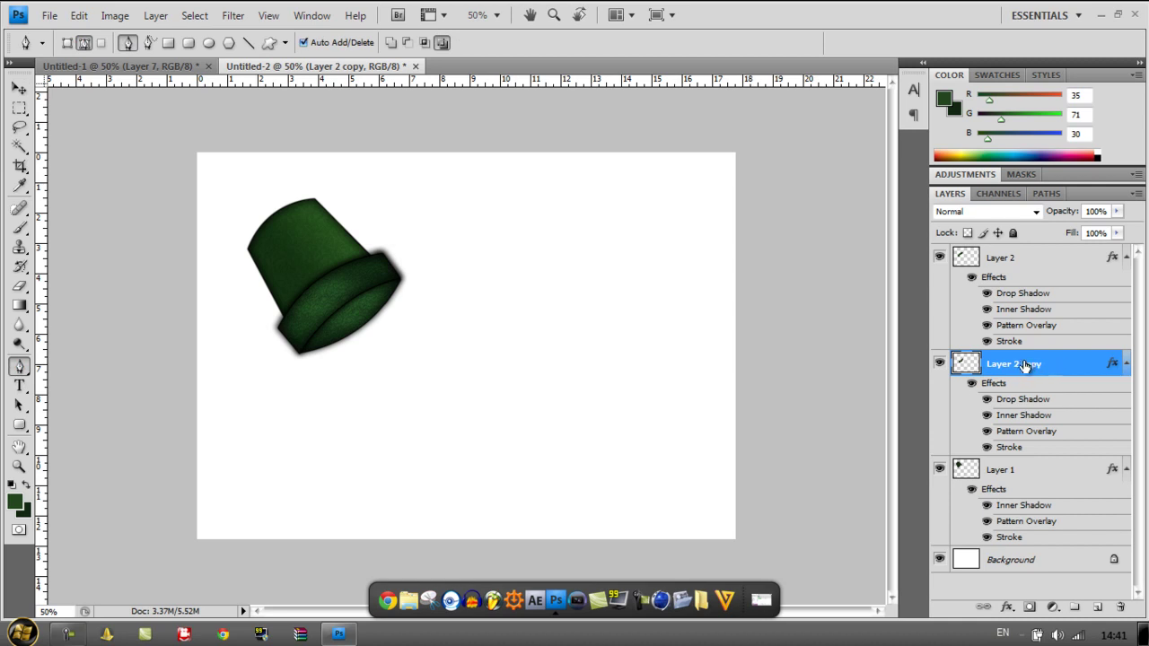
{"action": "left_click", "coordinate": [1099, 609]}
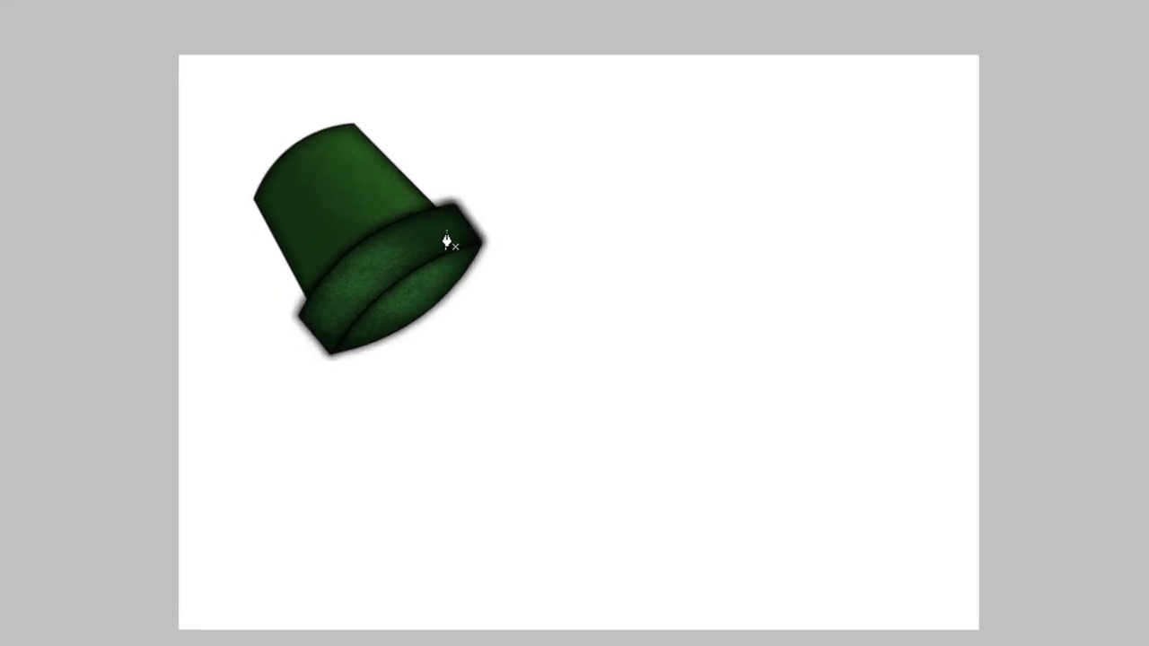
{"action": "left_click", "coordinate": [565, 461]}
{"action": "left_click_drag", "start_coordinate": [564, 460], "coordinate": [596, 599]}
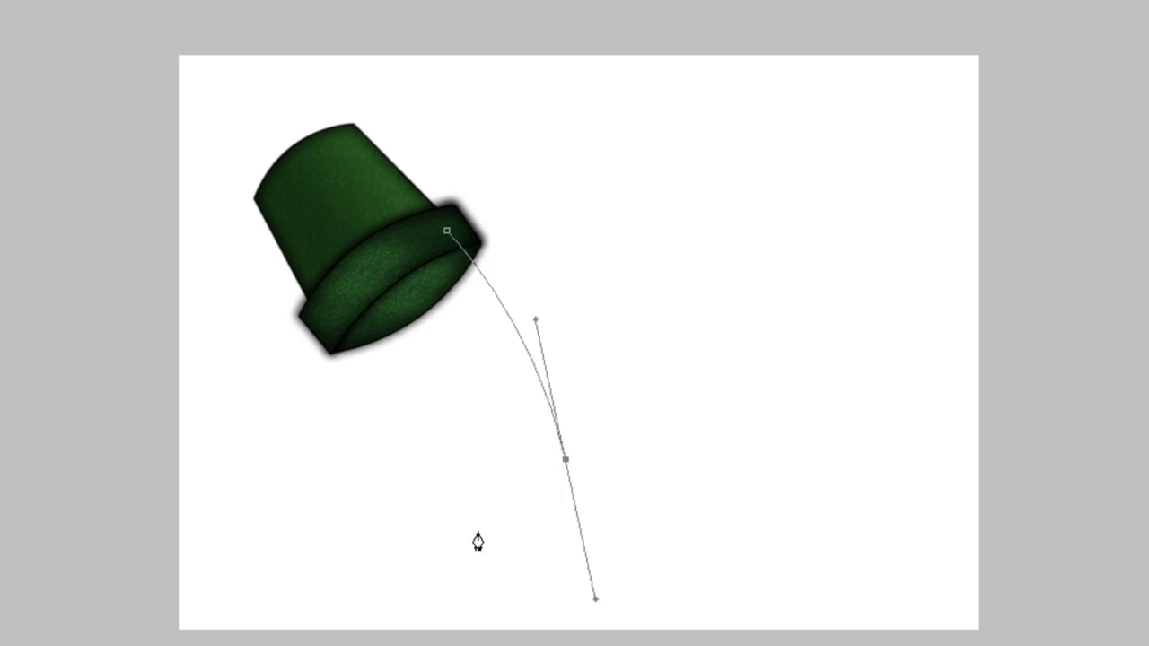
{"action": "left_click", "coordinate": [318, 316]}
{"action": "left_click_drag", "start_coordinate": [316, 323], "coordinate": [312, 304]}
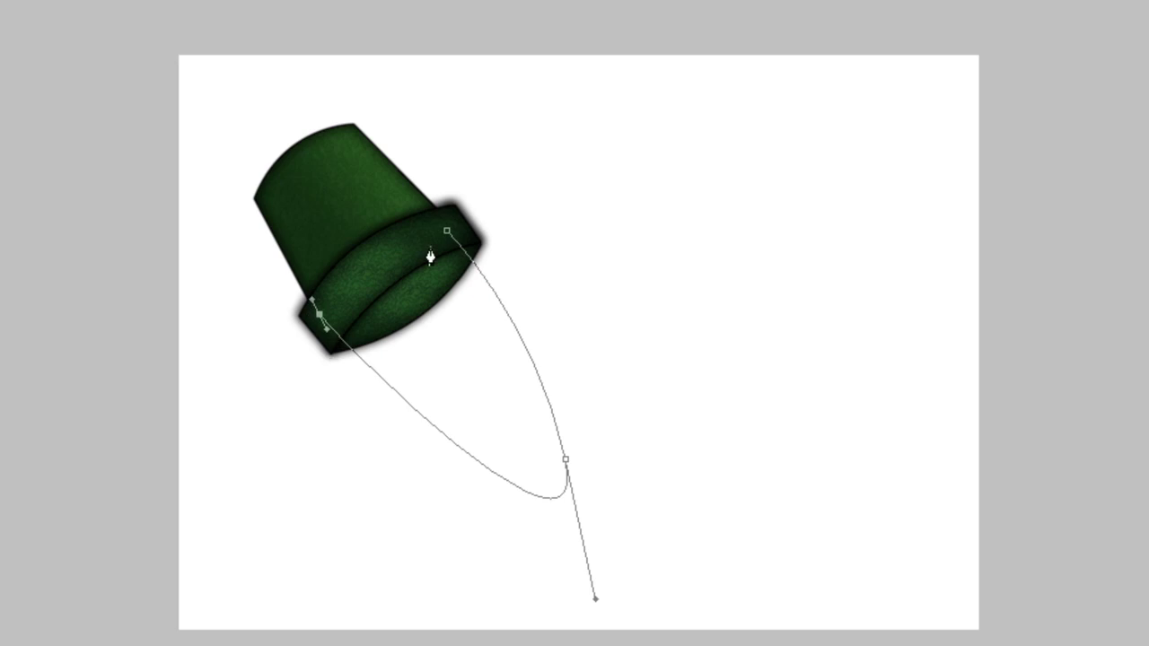
{"action": "left_click", "coordinate": [449, 241]}
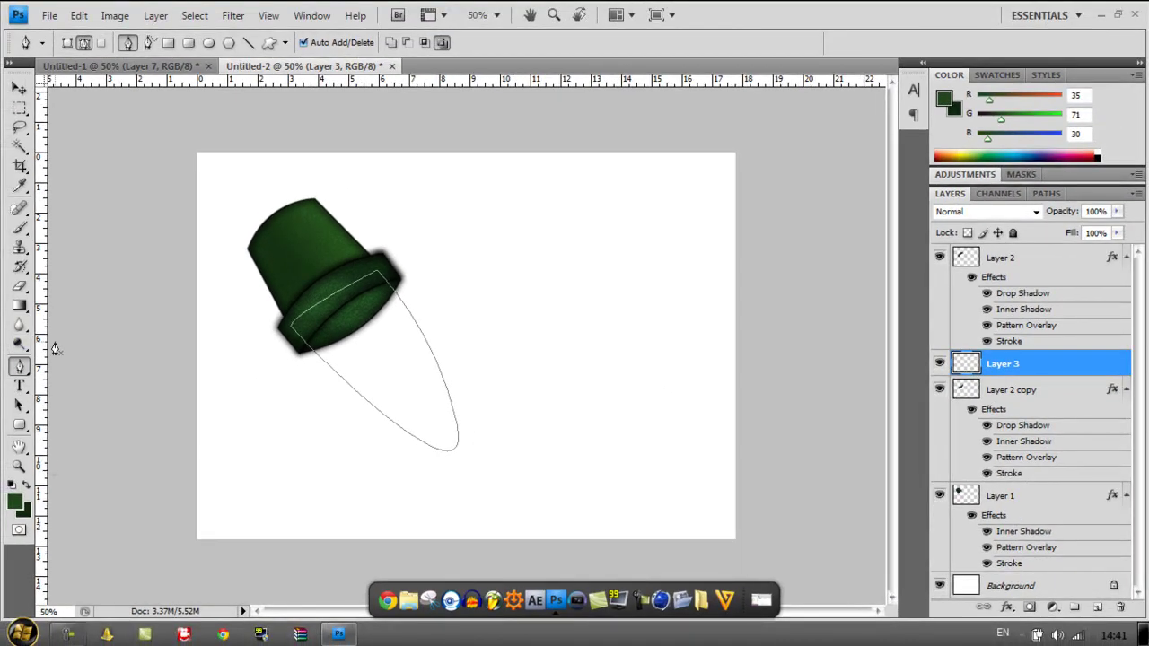
- Set the foreground color to bright red ff0000 and the background color to dark red ab0000
{"action": "left_click", "coordinate": [15, 500]}
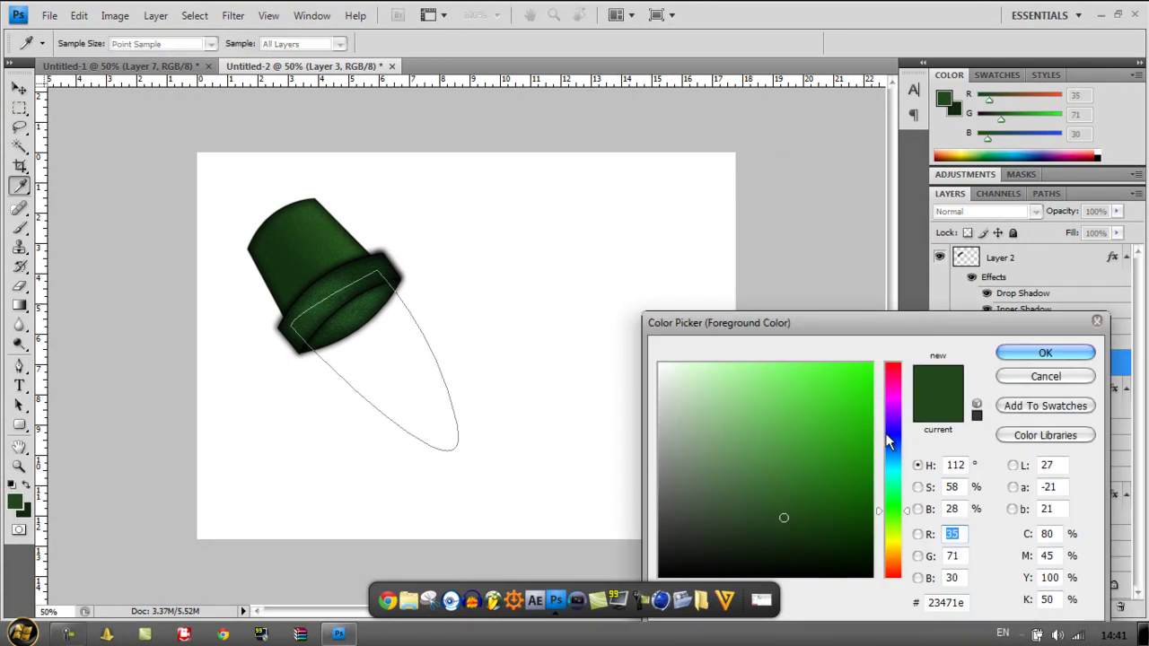
{"action": "left_click_drag", "start_coordinate": [891, 412], "coordinate": [891, 343]}
{"action": "left_click_drag", "start_coordinate": [832, 365], "coordinate": [886, 354]}
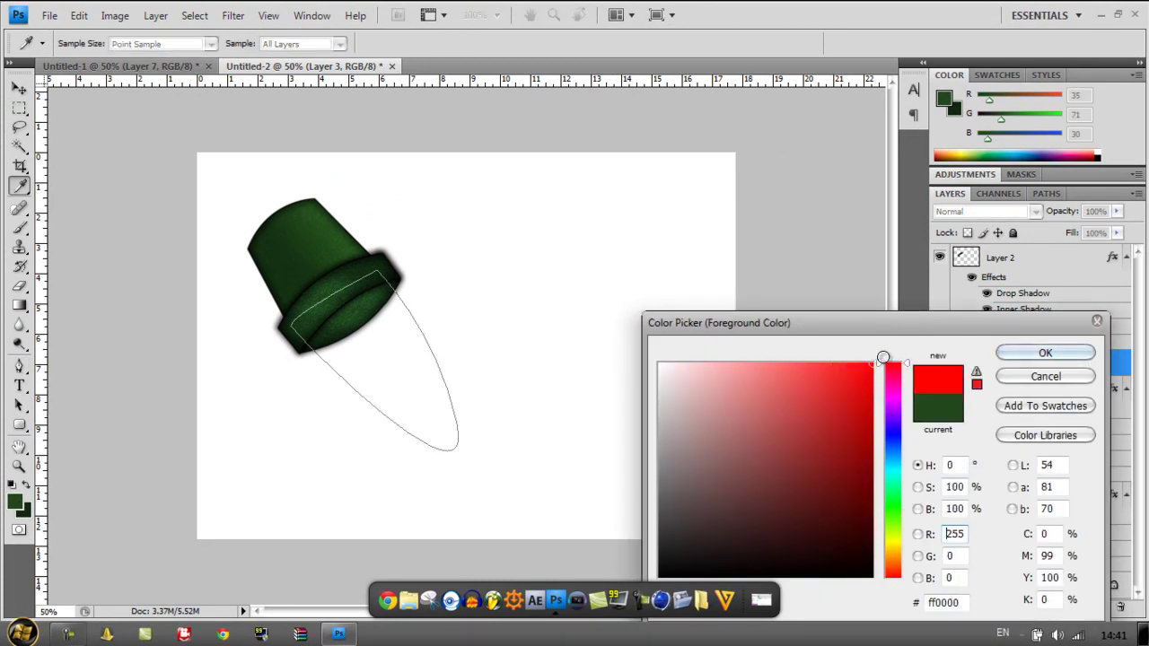
{"action": "left_click", "coordinate": [1015, 352]}
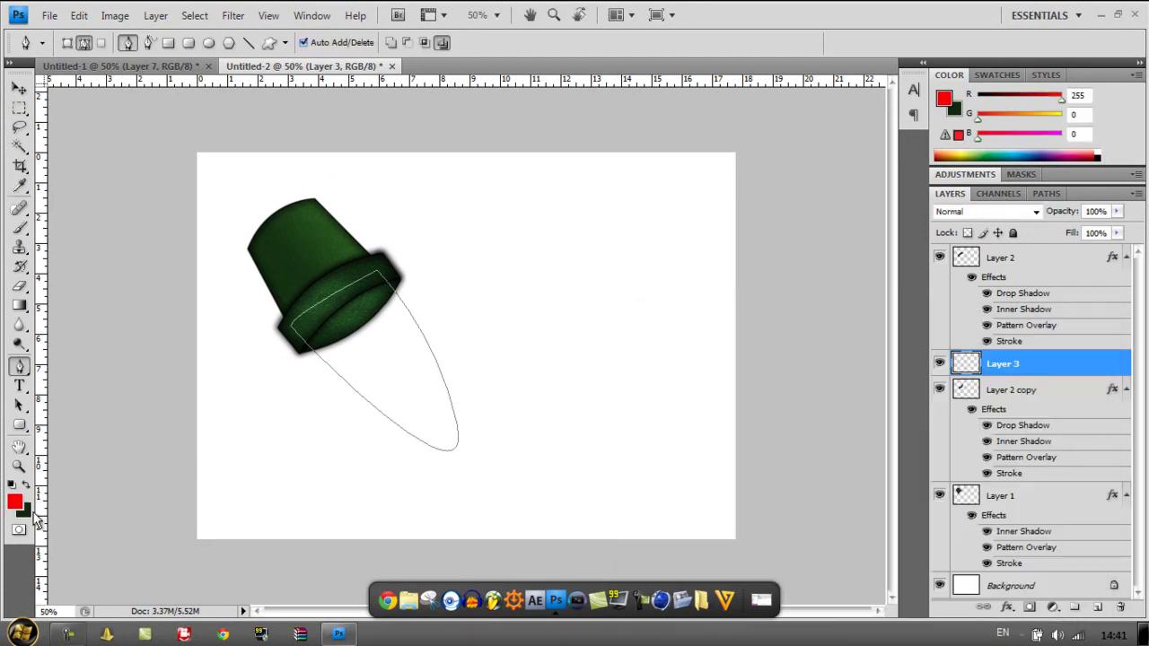
{"action": "left_click", "coordinate": [28, 511]}
{"action": "left_click_drag", "start_coordinate": [891, 546], "coordinate": [906, 577]}
{"action": "left_click_drag", "start_coordinate": [853, 474], "coordinate": [880, 432]}
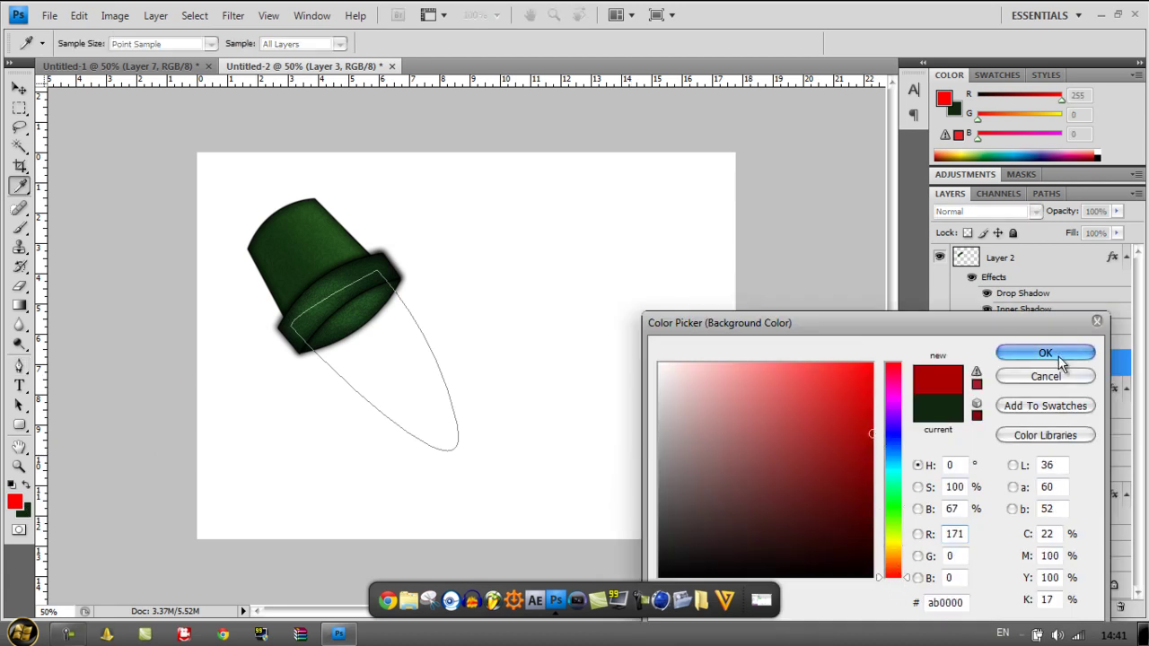
{"action": "left_click", "coordinate": [1045, 353]}
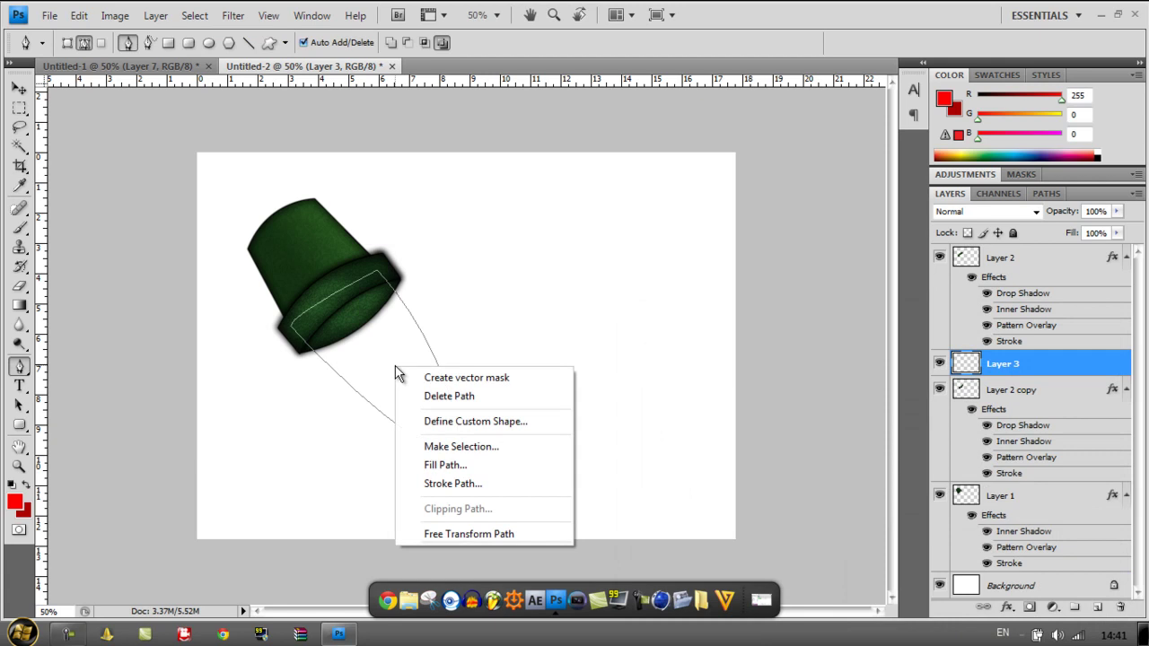
- Make a selection from the bulb path, fill it with a radial gradient from bright to dark red, and deselect
{"action": "left_click", "coordinate": [422, 446]}
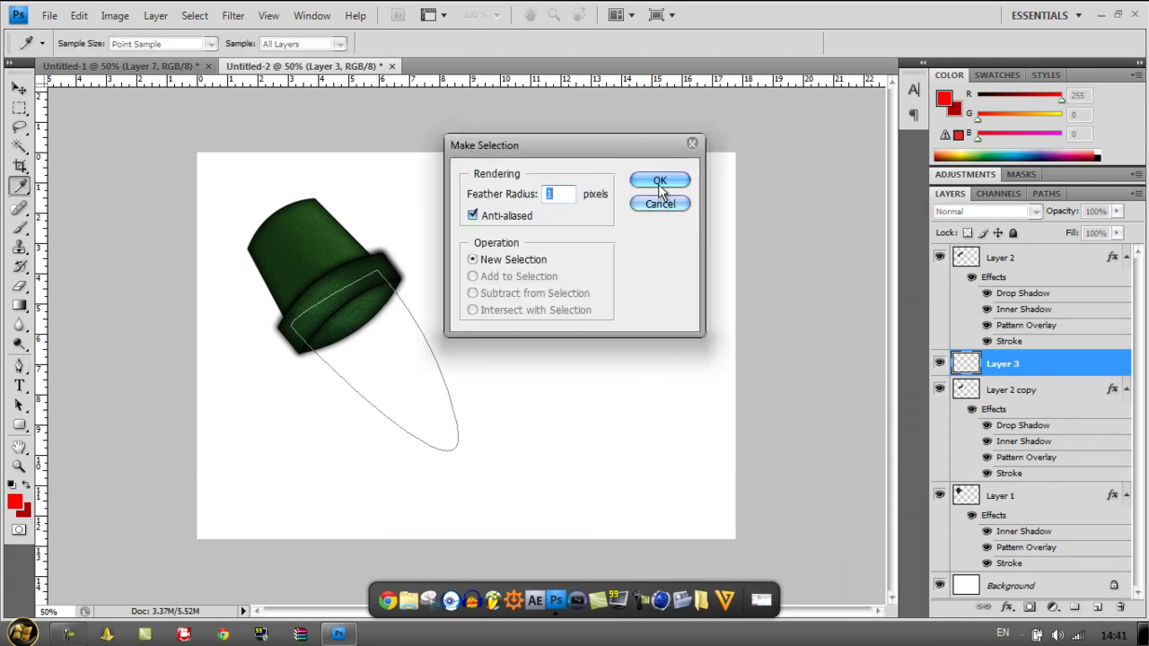
{"action": "left_click", "coordinate": [659, 185]}
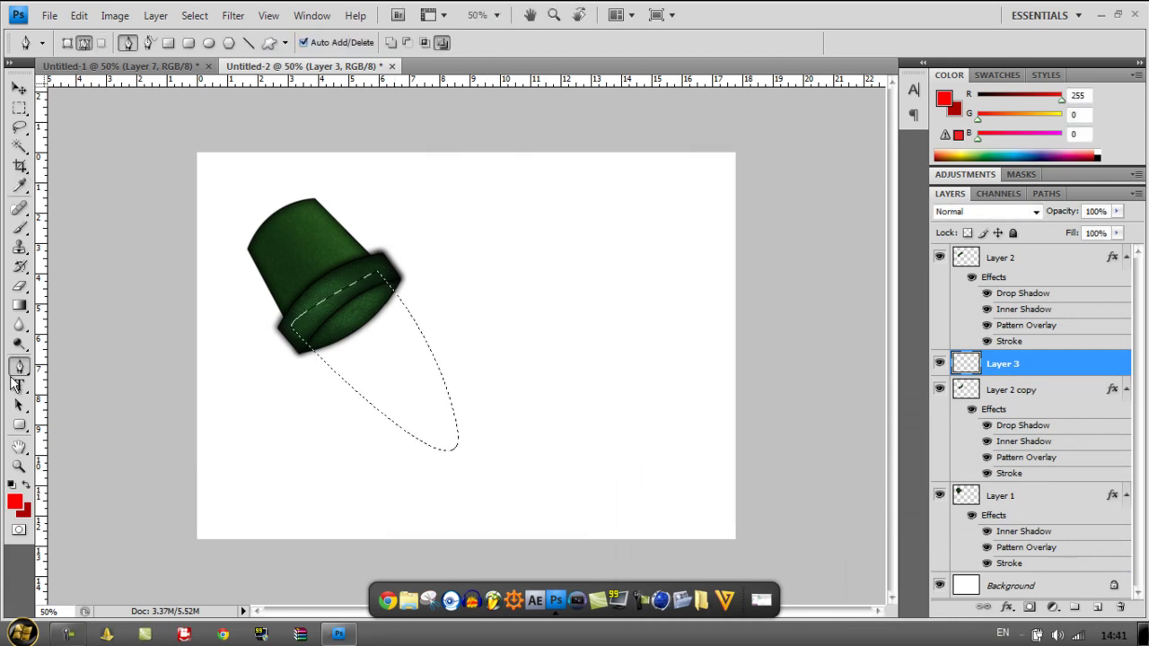
{"action": "left_click", "coordinate": [19, 305]}
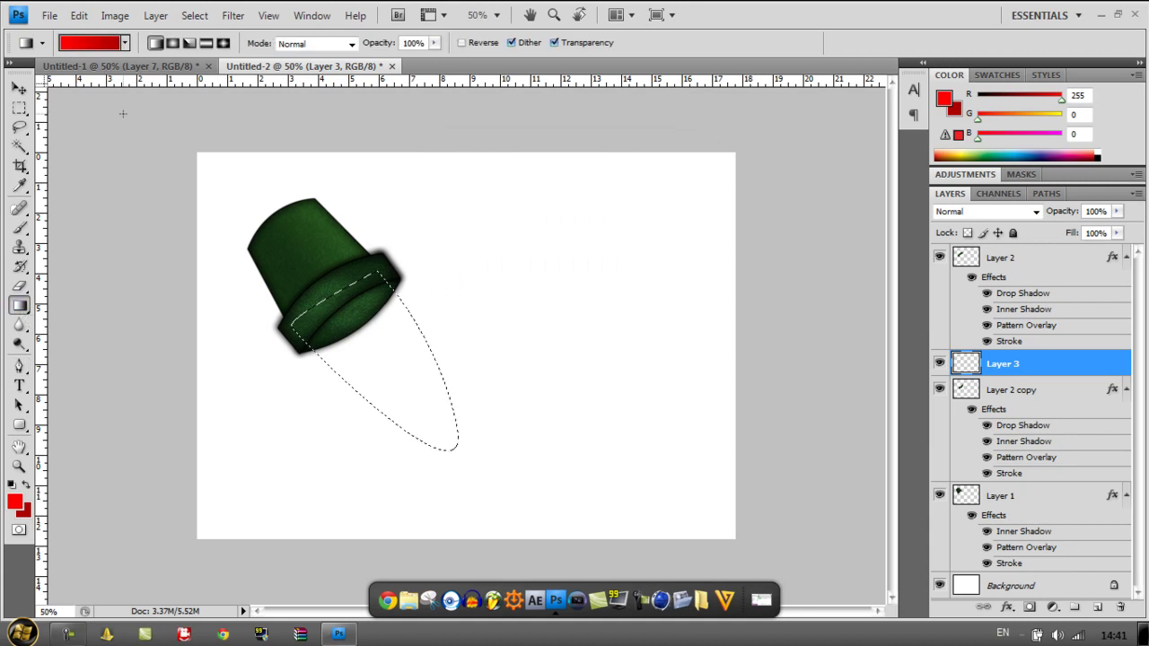
{"action": "left_click", "coordinate": [173, 42]}
{"action": "left_click_drag", "start_coordinate": [370, 345], "coordinate": [365, 475]}
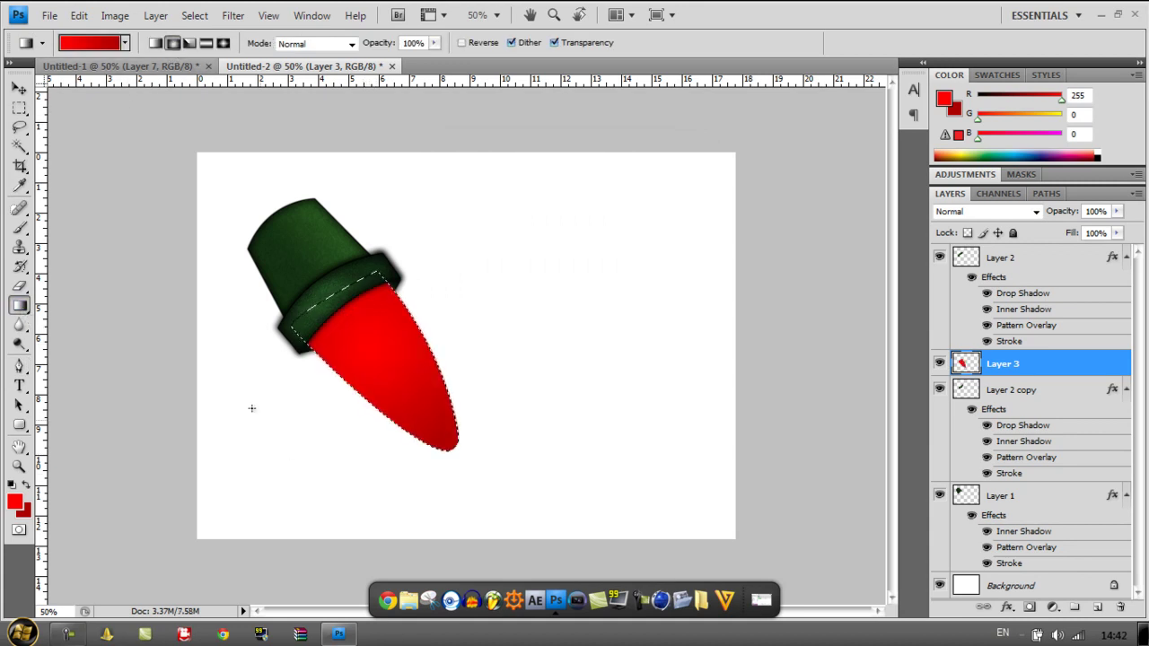
{"action": "left_click", "coordinate": [194, 15]}
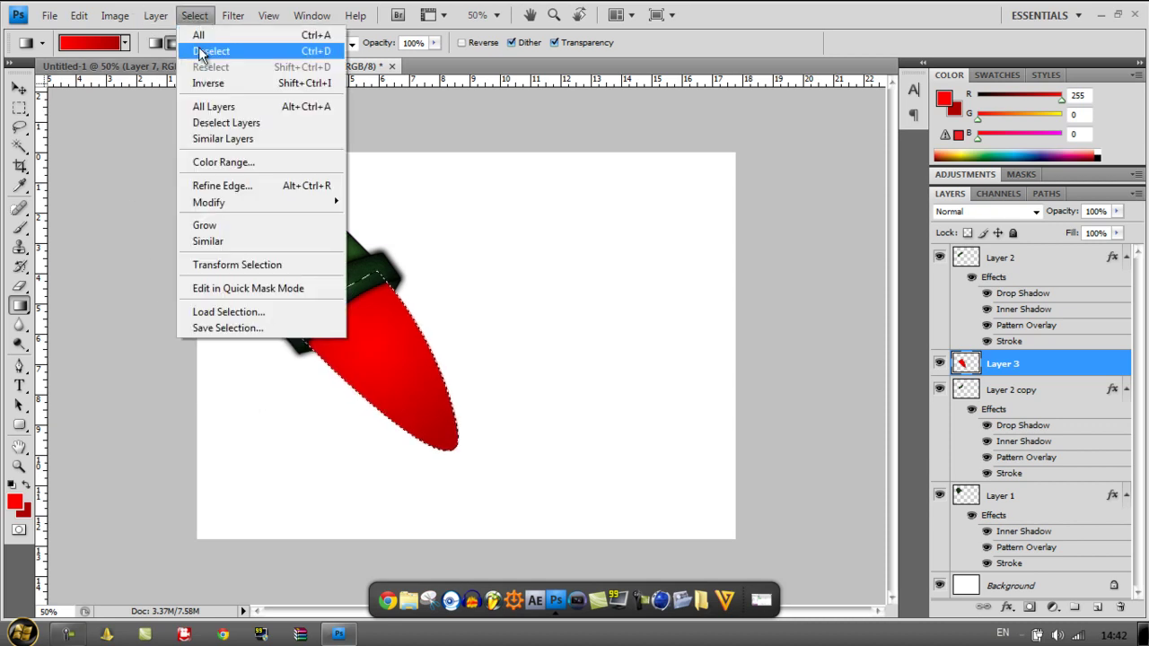
{"action": "left_click", "coordinate": [201, 52]}
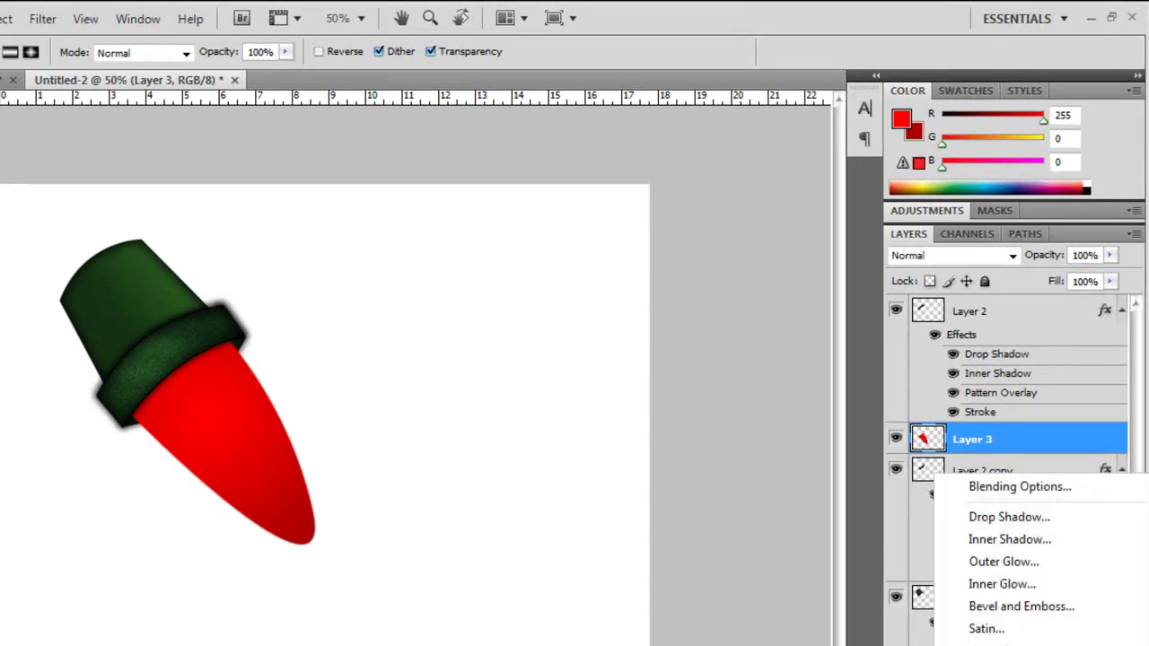
- Add a 5 px outside Stroke to the bulb layer in dark red (hue 0°, saturation 98%, brightness 64%)
{"action": "key", "text": "Escape"}
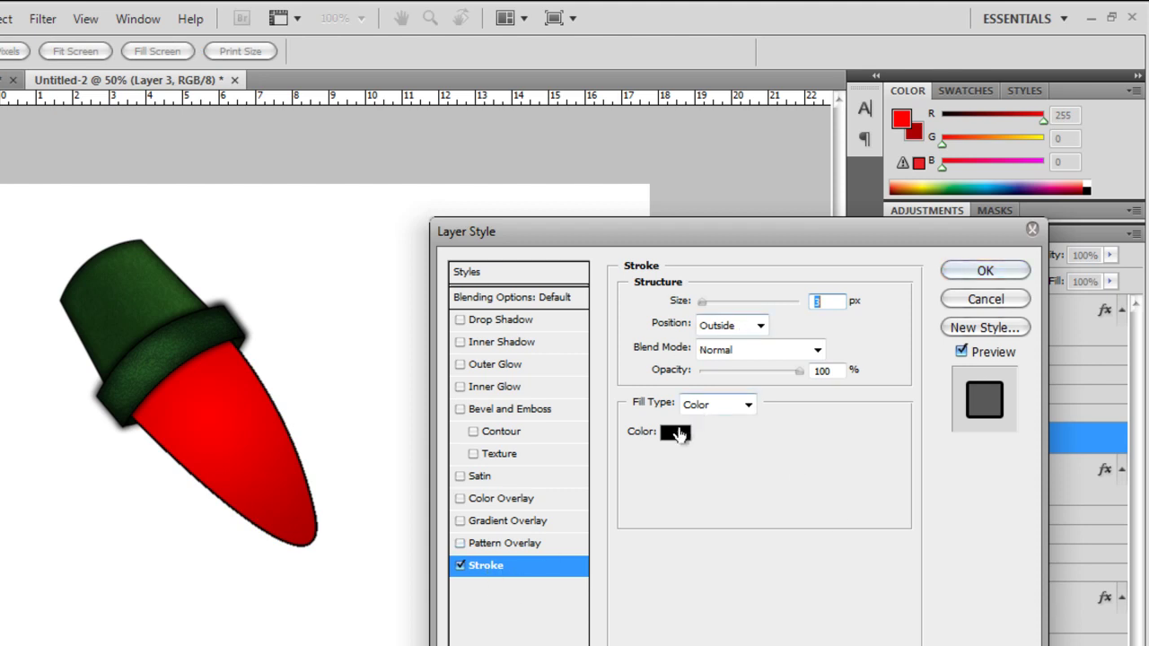
{"action": "left_click", "coordinate": [676, 432]}
{"action": "left_click", "coordinate": [726, 440]}
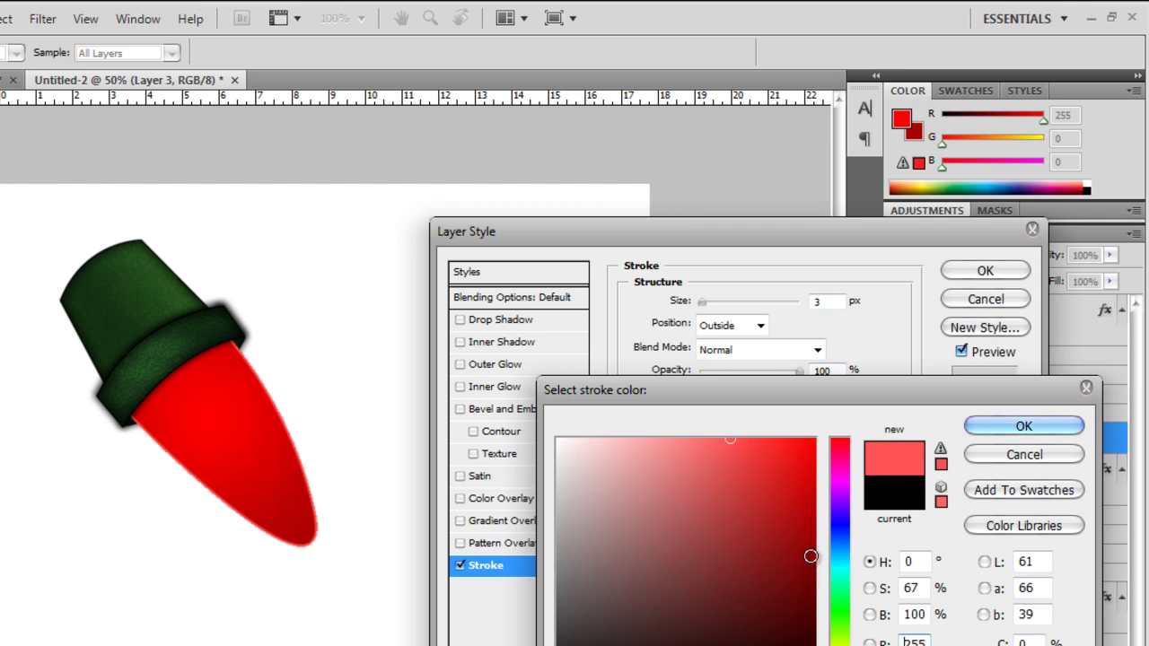
{"action": "left_click", "coordinate": [814, 572]}
{"action": "left_click", "coordinate": [812, 530]}
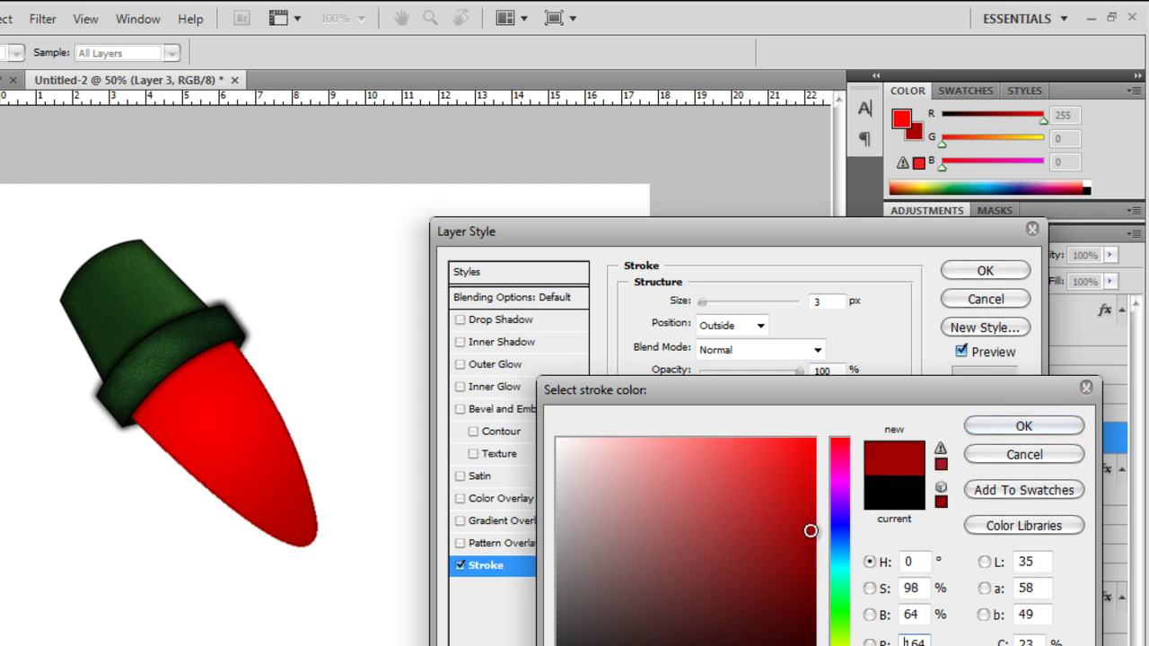
{"action": "left_click", "coordinate": [1021, 428]}
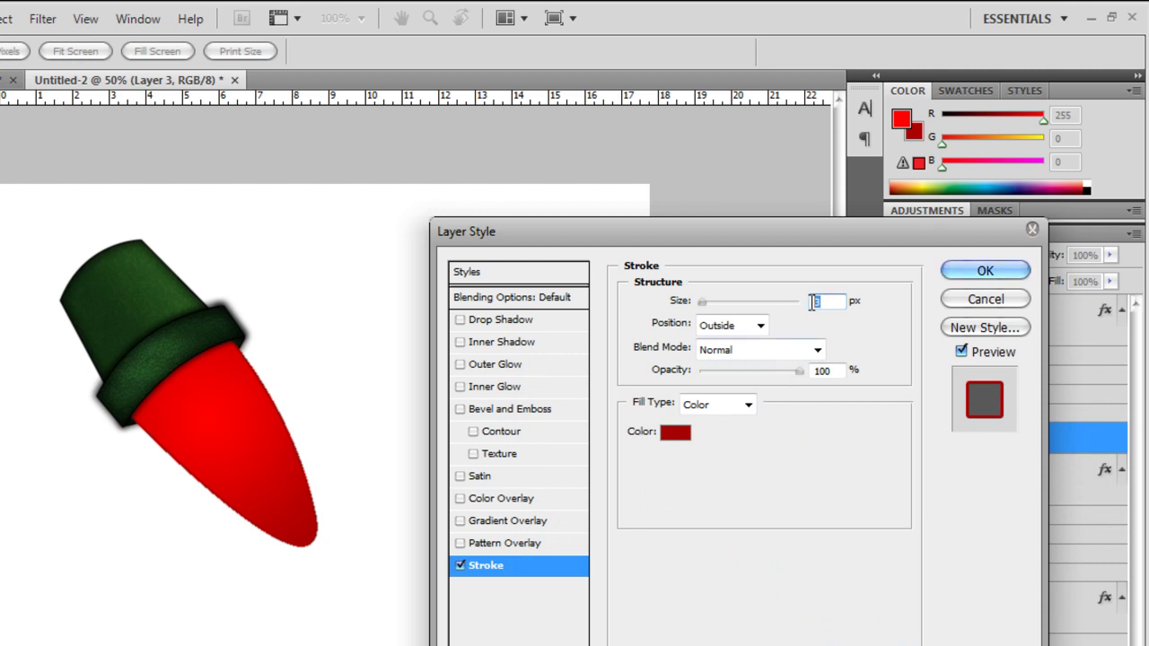
{"action": "type", "text": "5"}
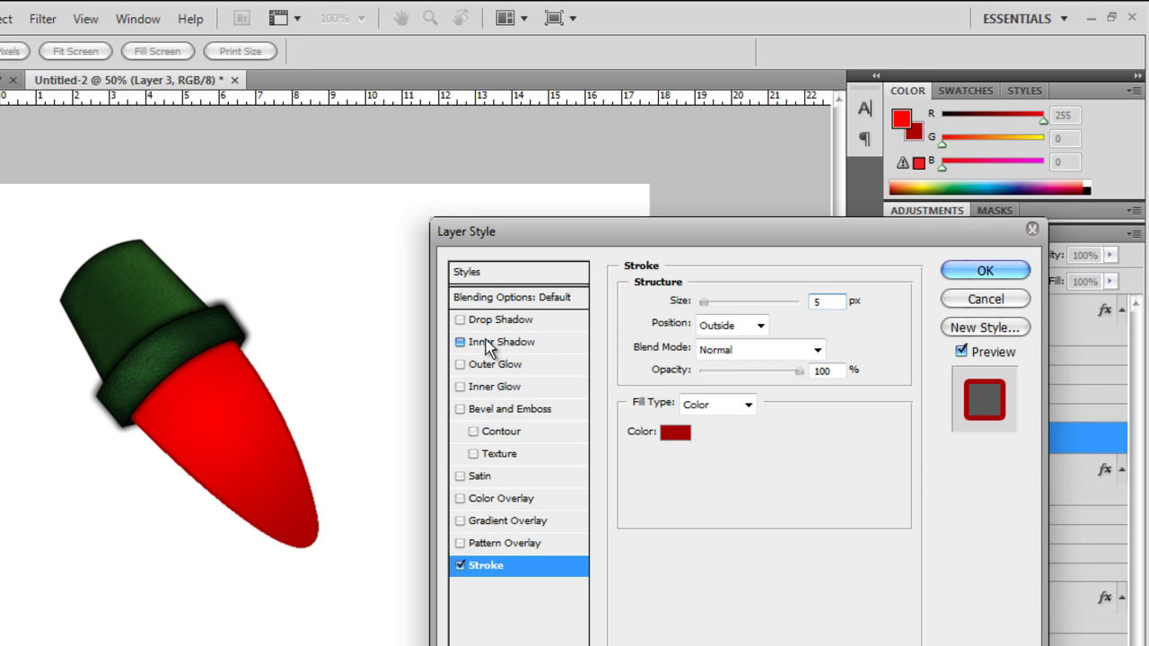
- Add an Inner Glow to the red bulb layer with 21% opacity, 2% choke and 79 px size
{"action": "left_click", "coordinate": [490, 389]}
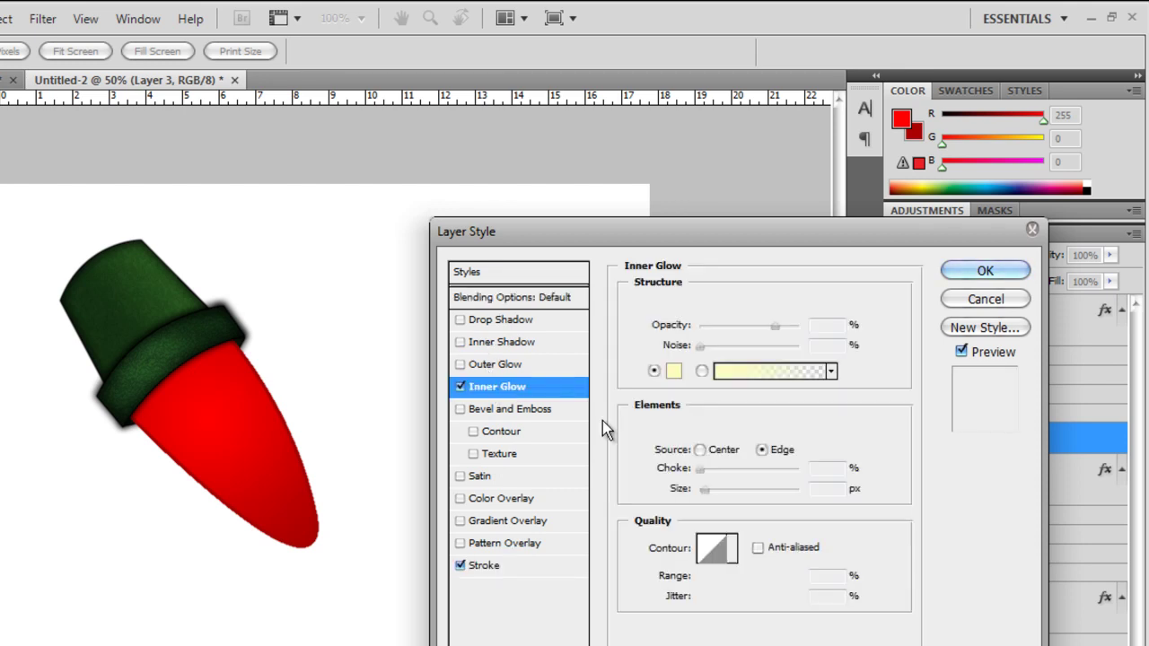
{"action": "mouse_move", "coordinate": [702, 470]}
{"action": "left_mouse_down"}
{"action": "mouse_move", "coordinate": [762, 498]}
{"action": "mouse_move", "coordinate": [703, 469]}
{"action": "left_mouse_up"}
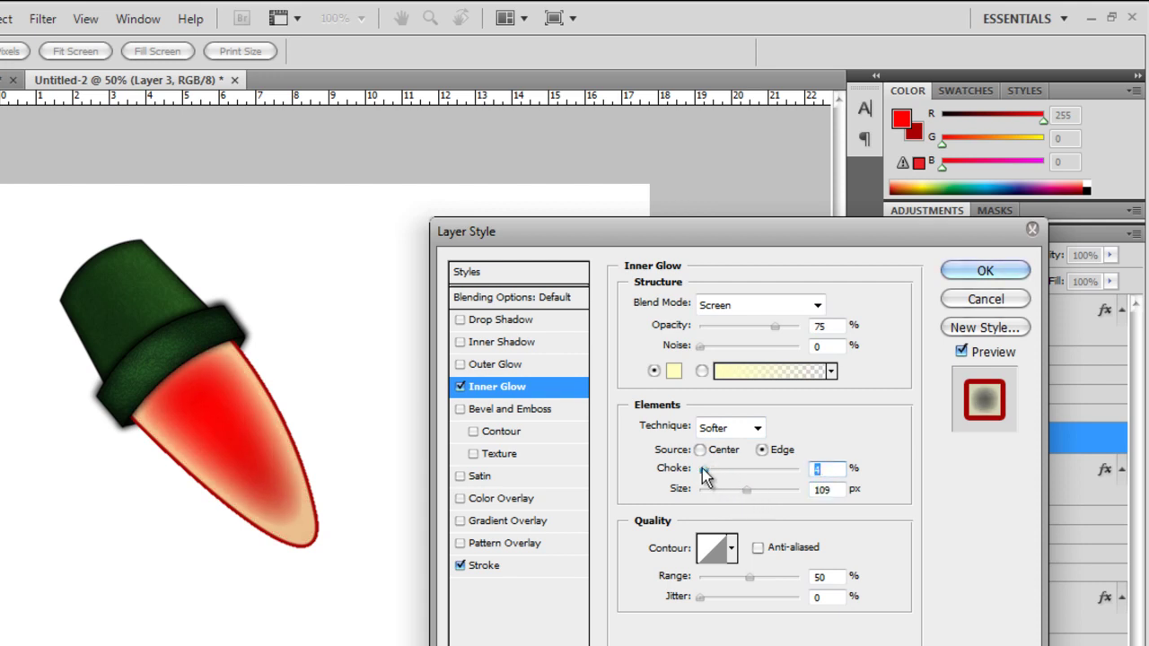
{"action": "left_click", "coordinate": [731, 489]}
{"action": "mouse_move", "coordinate": [732, 491]}
{"action": "left_mouse_down"}
{"action": "mouse_move", "coordinate": [780, 487]}
{"action": "mouse_move", "coordinate": [726, 493]}
{"action": "mouse_move", "coordinate": [736, 493]}
{"action": "left_mouse_up"}
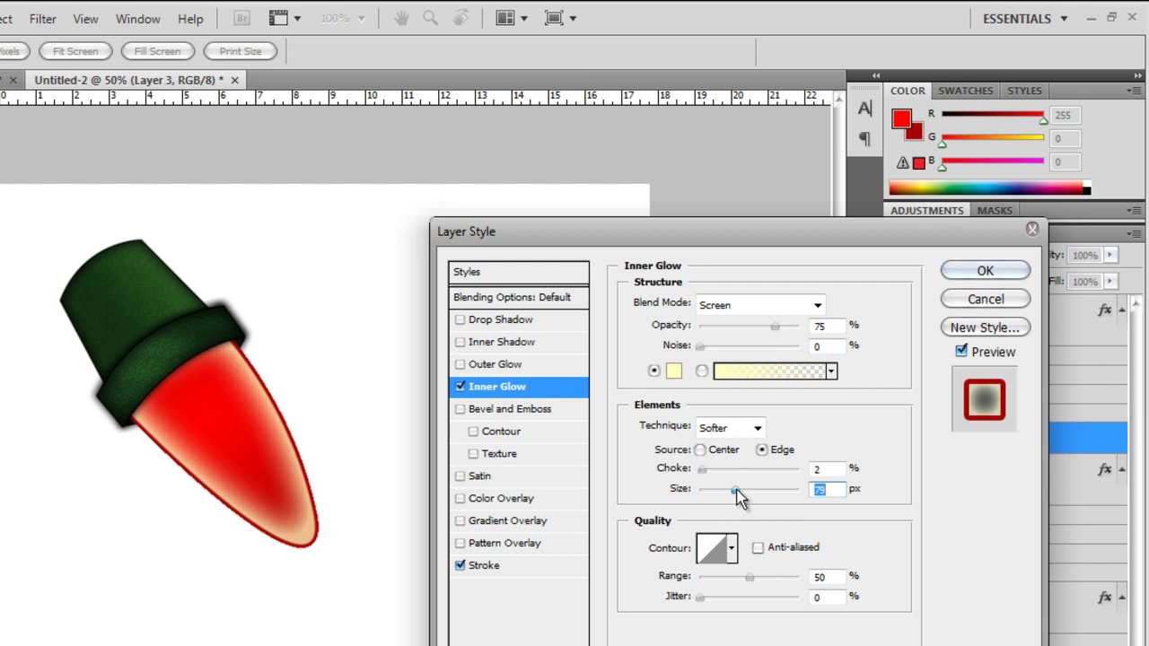
{"action": "left_click", "coordinate": [721, 327]}
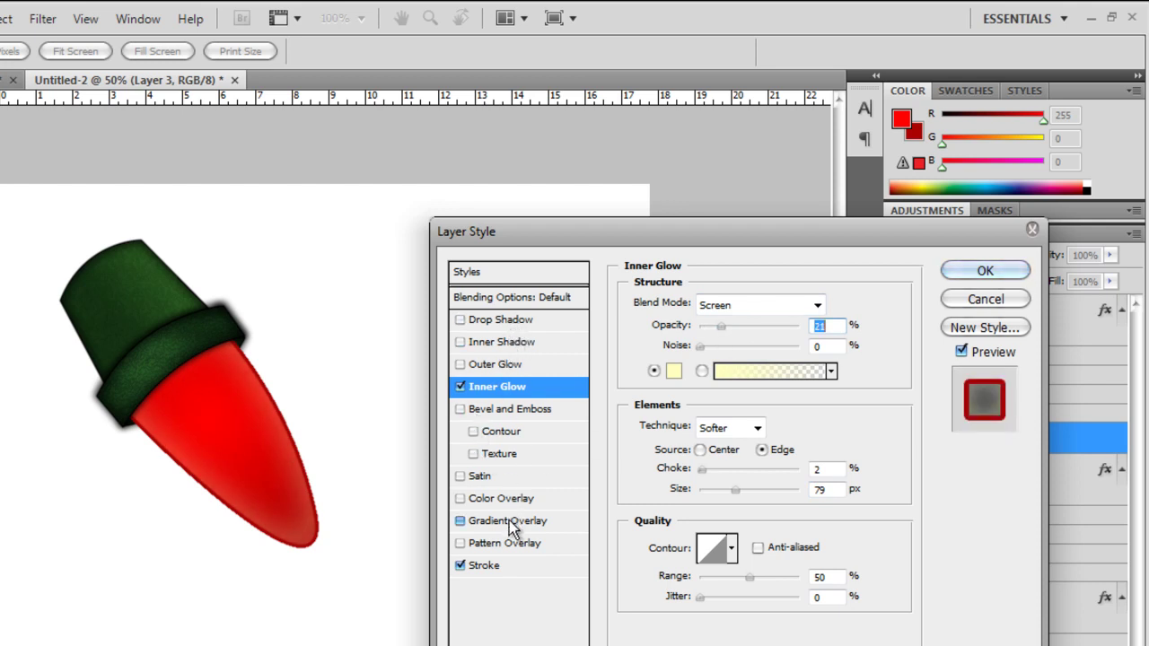
- Add an Outer Glow to the bulb in red (hue 0°, saturation 79%, brightness 100%), spread 1%, size 68 px, and apply the layer styles
{"action": "left_click", "coordinate": [523, 365]}
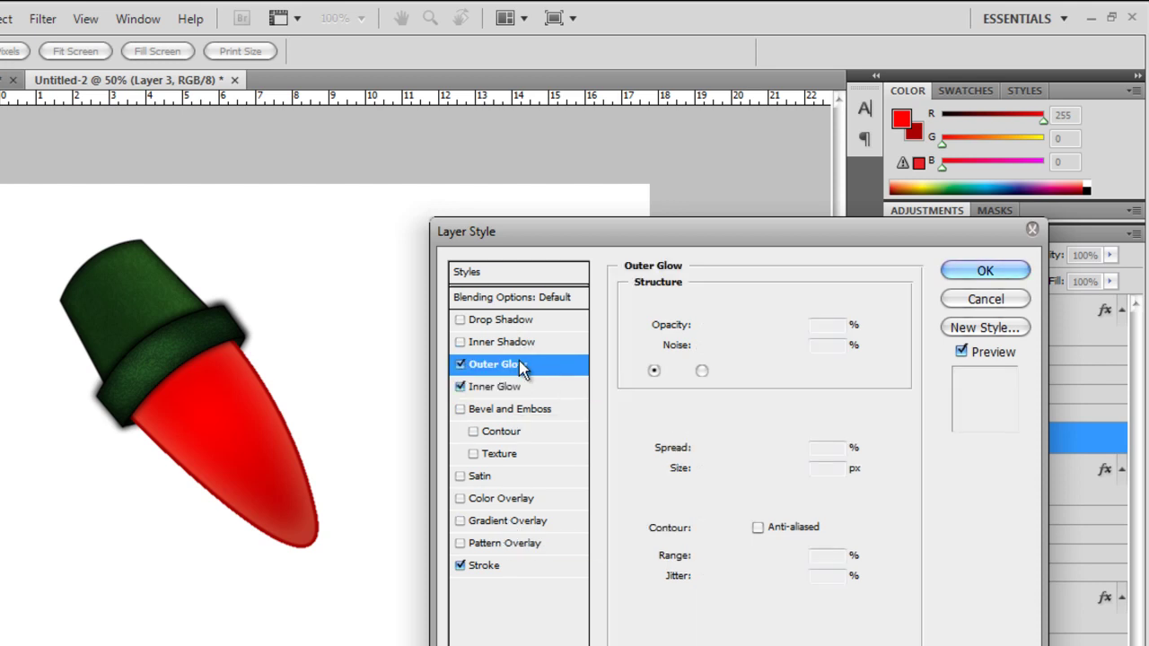
{"action": "left_click_drag", "start_coordinate": [706, 449], "coordinate": [744, 469]}
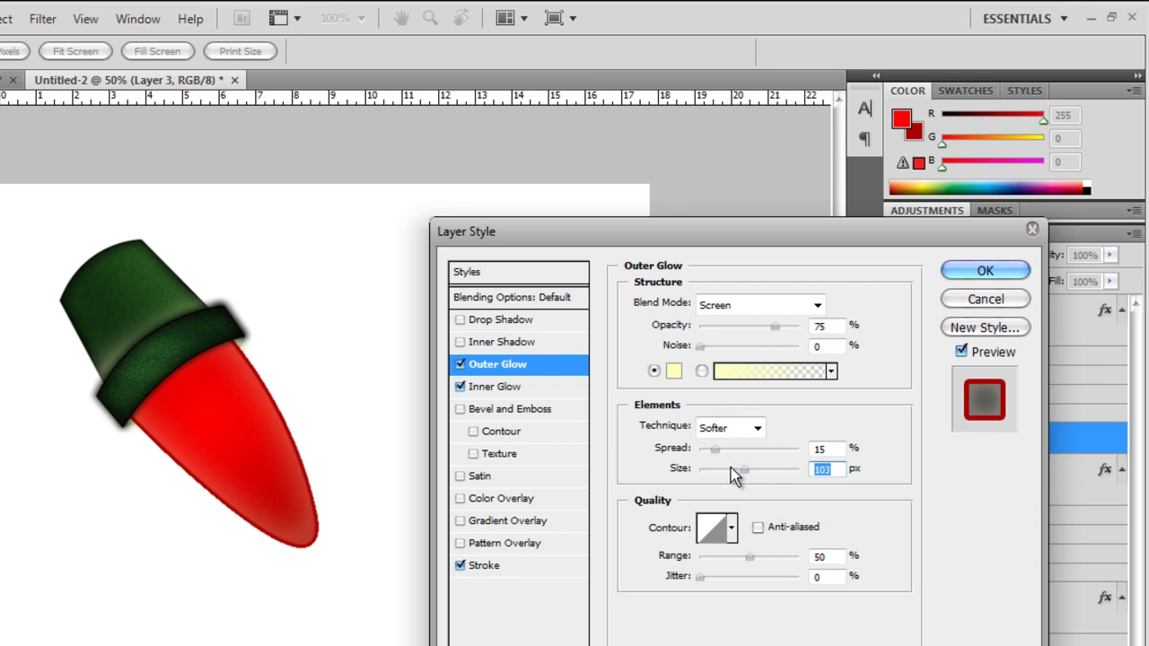
{"action": "left_click", "coordinate": [674, 372]}
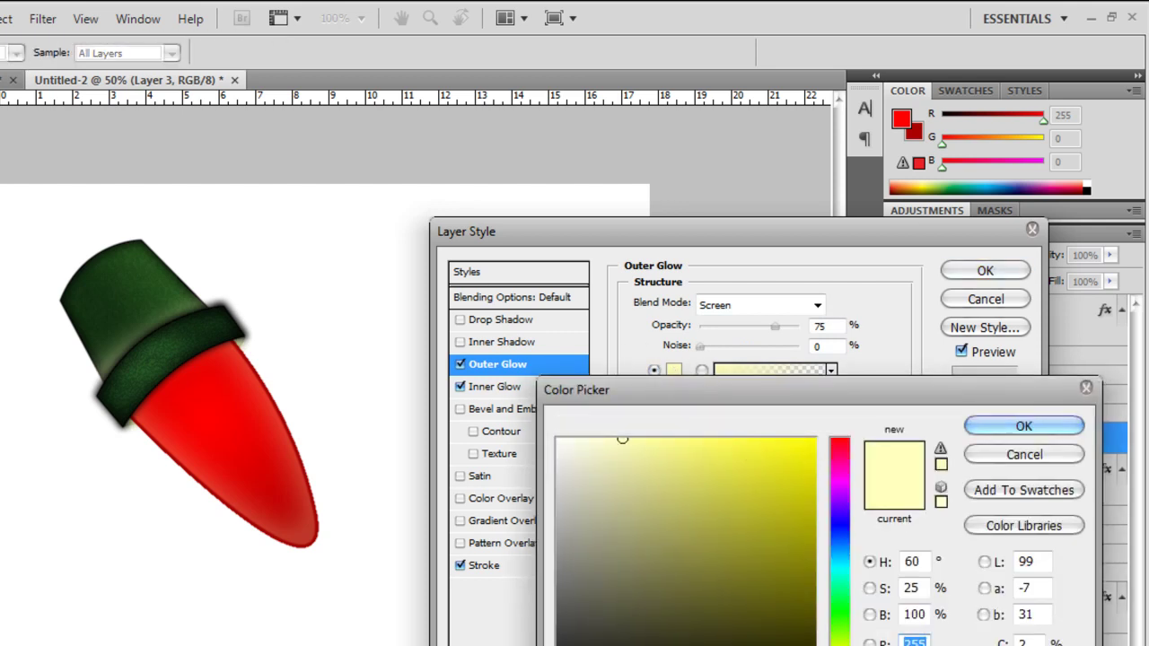
{"action": "left_click", "coordinate": [839, 442]}
{"action": "left_click", "coordinate": [762, 441]}
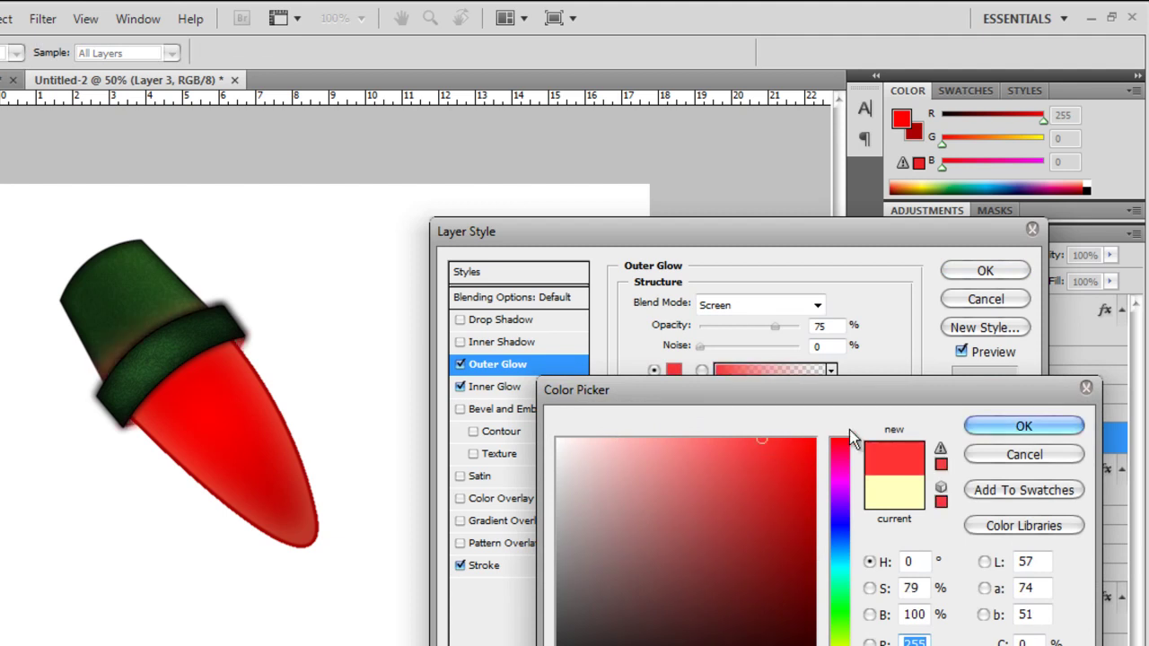
{"action": "left_click", "coordinate": [1041, 425]}
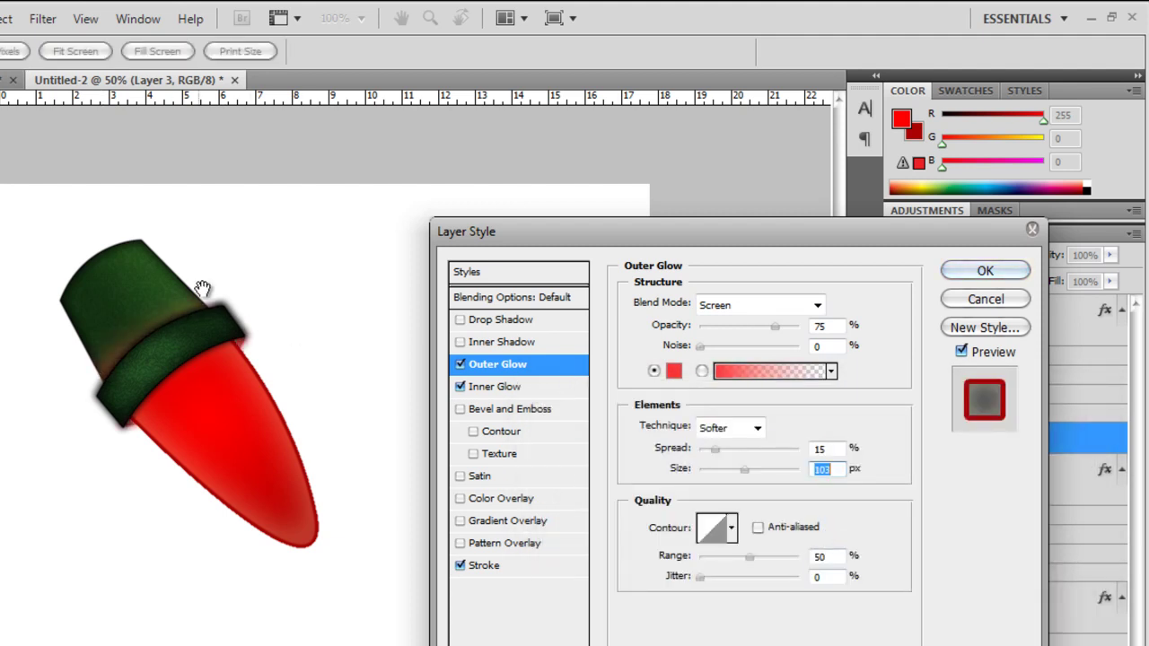
{"action": "left_click_drag", "start_coordinate": [744, 469], "coordinate": [695, 450]}
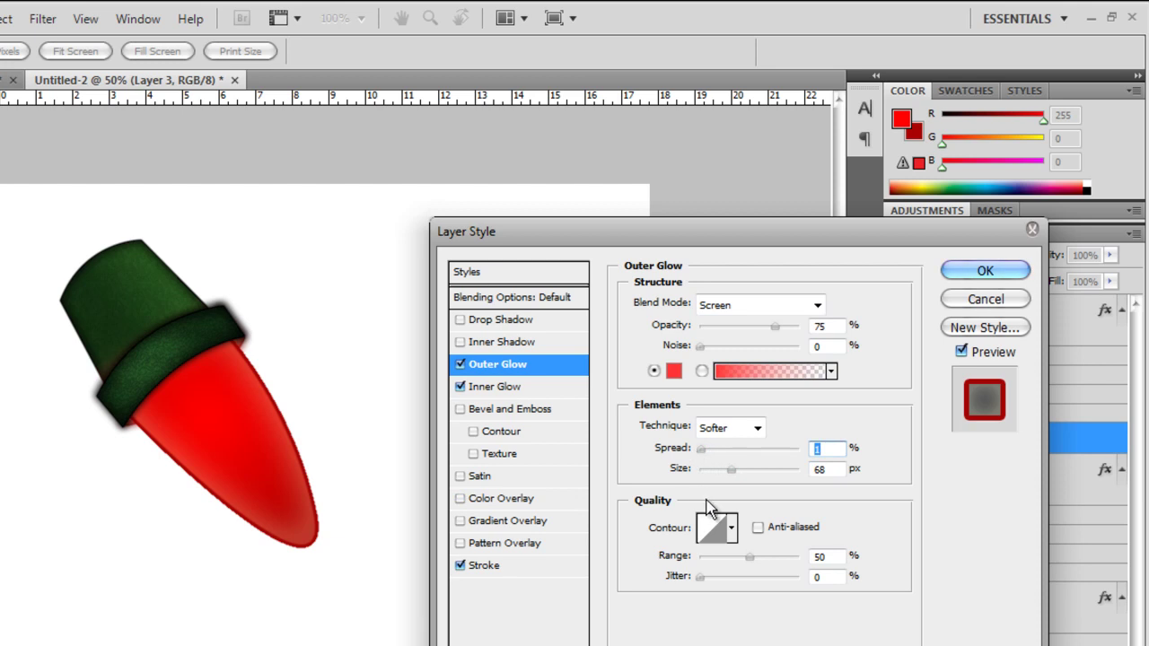
{"action": "left_click", "coordinate": [1015, 270]}
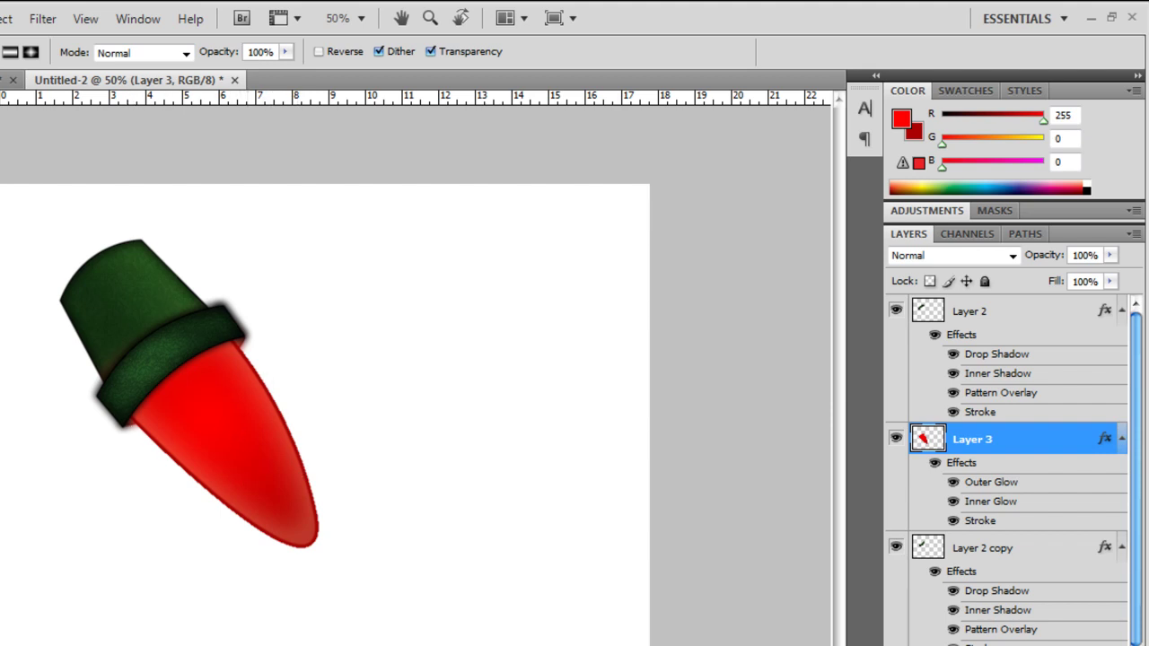
- On a new layer above the bulb, draw a small closed four-sided Pen path for a highlight just below the rim's lower-left part
{"action": "key", "text": "p"}
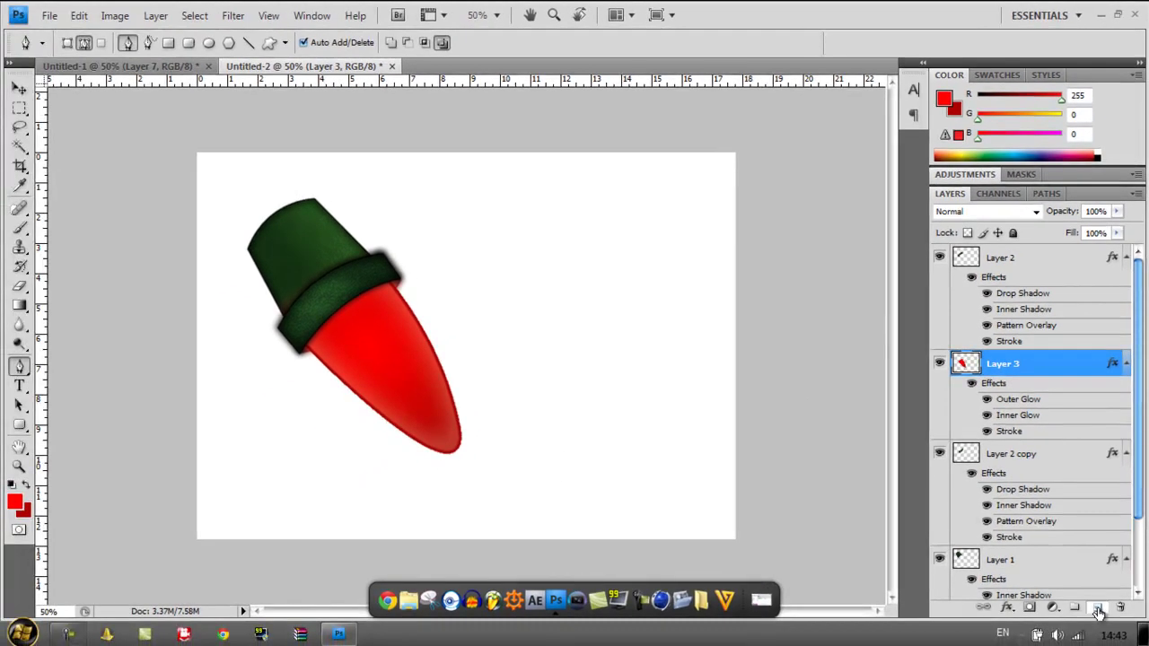
{"action": "left_click", "coordinate": [1098, 608]}
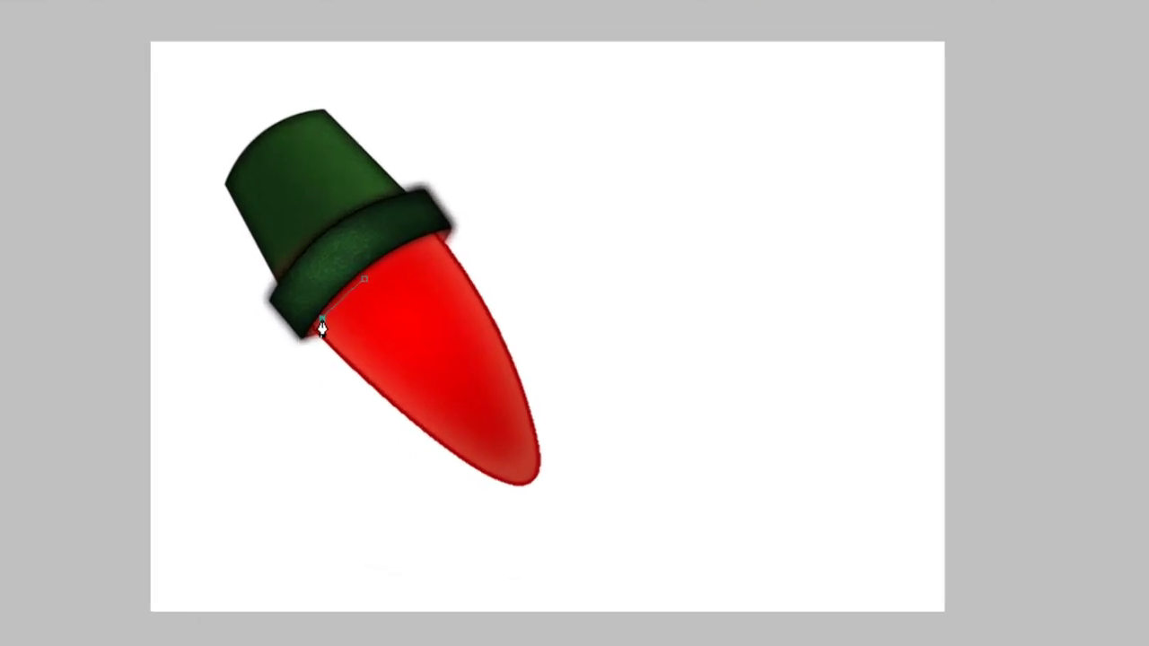
{"action": "left_click", "coordinate": [315, 342]}
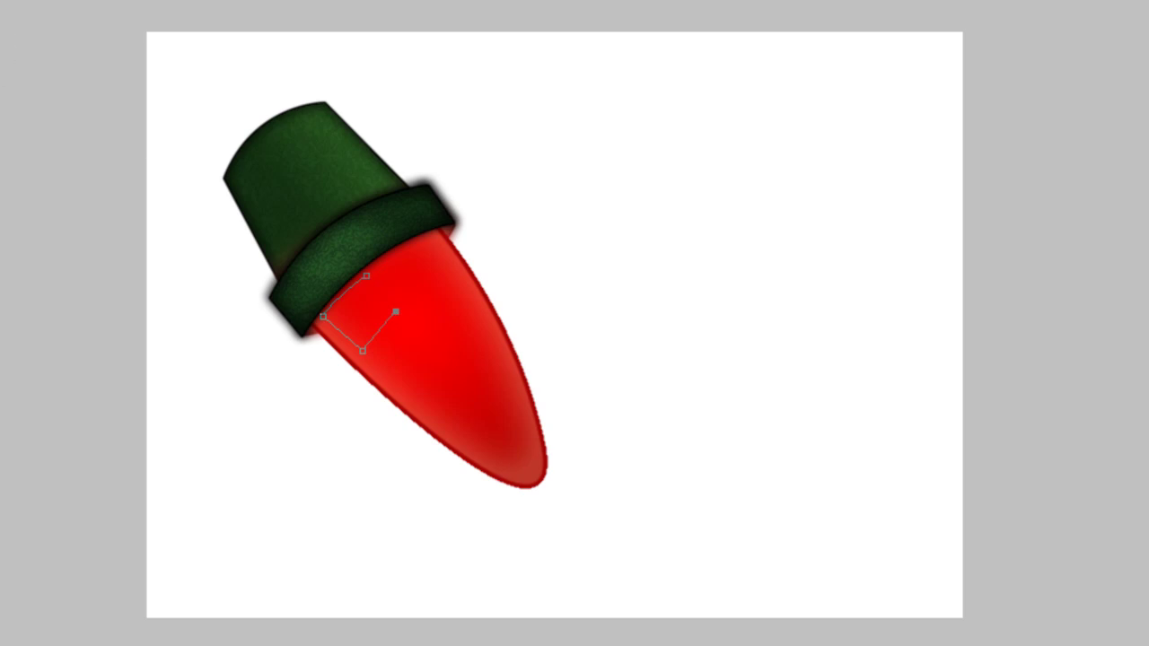
{"action": "key", "text": "alt+e"}
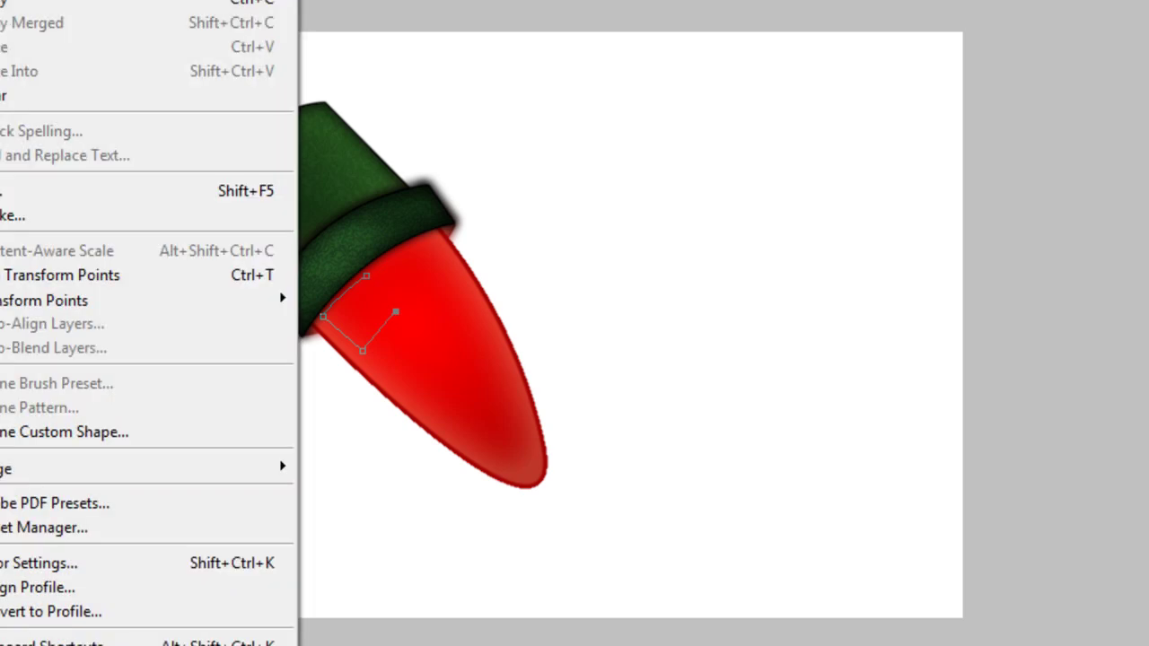
{"action": "key", "text": "u"}
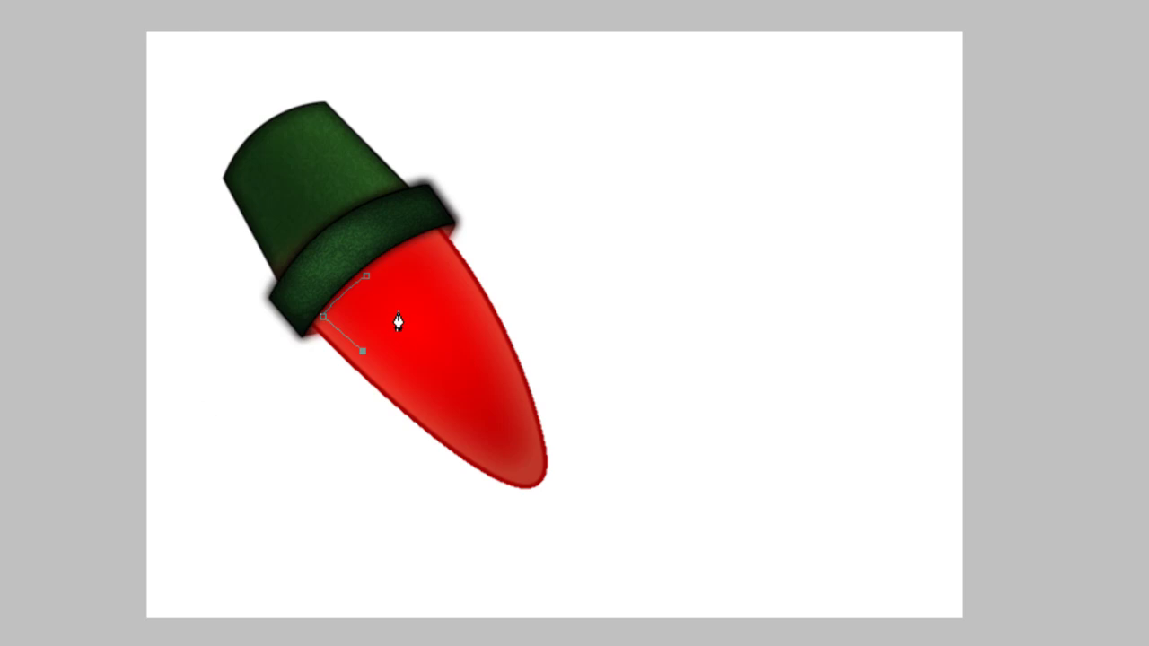
{"action": "left_click_drag", "start_coordinate": [400, 315], "coordinate": [424, 304]}
{"action": "left_click", "coordinate": [366, 277]}
- Make a selection from the four-sided path, fill it with white as the foreground color, and deselect
{"action": "right_click", "coordinate": [368, 333]}
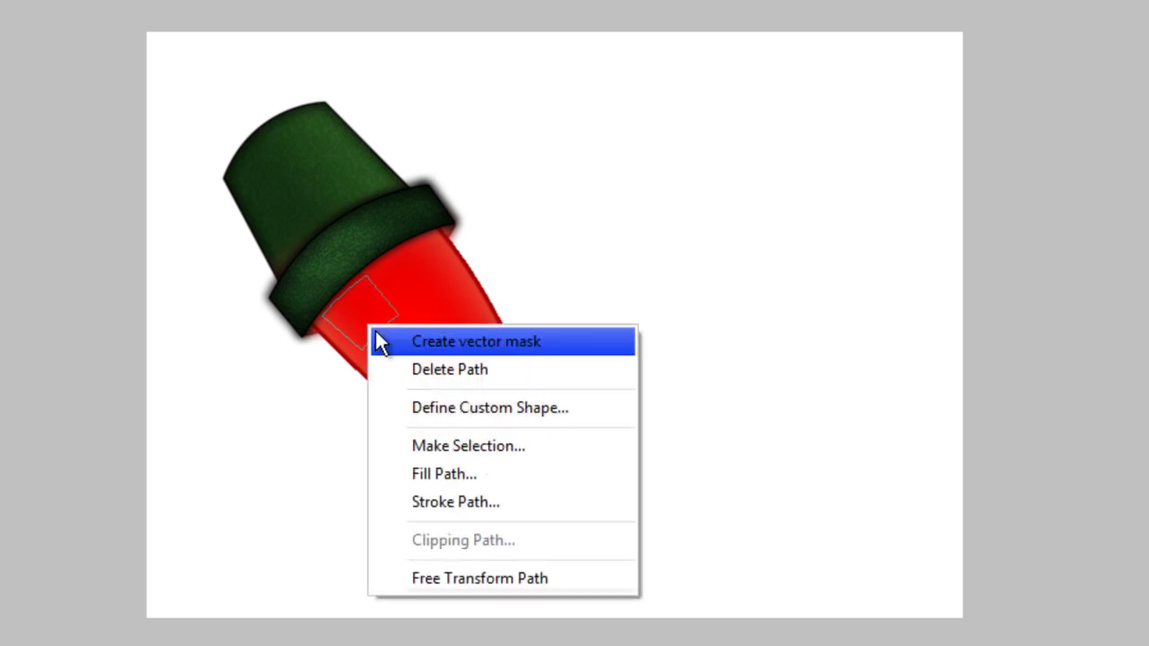
{"action": "left_click", "coordinate": [442, 435]}
{"action": "left_click", "coordinate": [814, 77]}
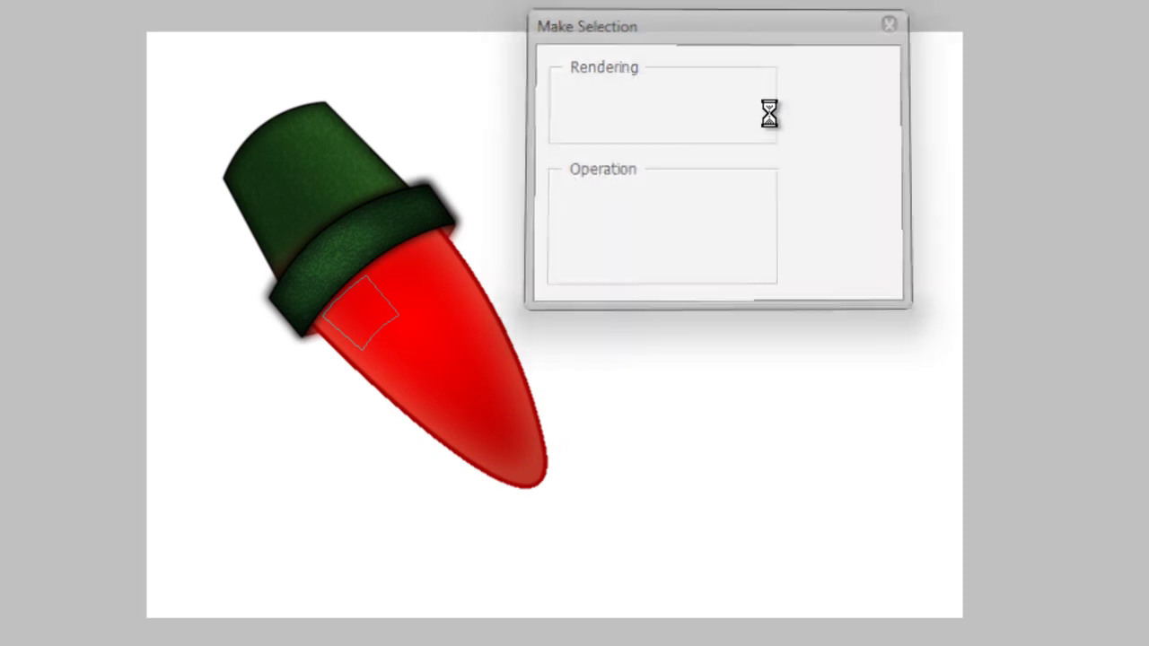
{"action": "left_click", "coordinate": [20, 496]}
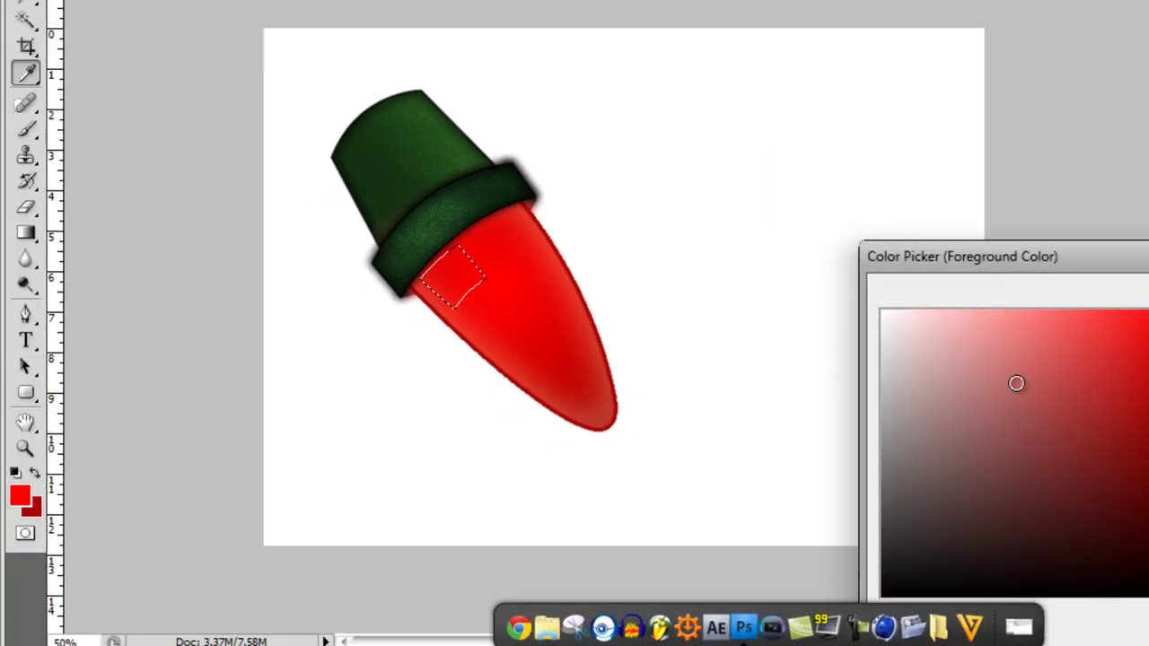
{"action": "key", "text": "Return"}
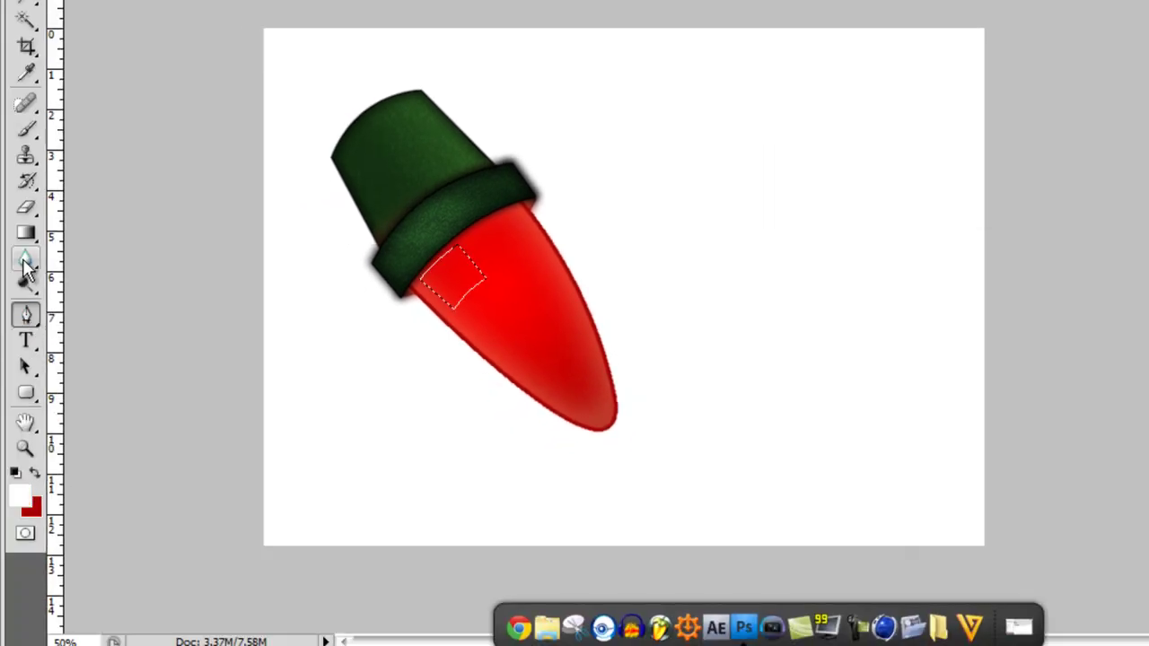
{"action": "left_click", "coordinate": [26, 233]}
{"action": "key", "text": "ctrl+BackSpace"}
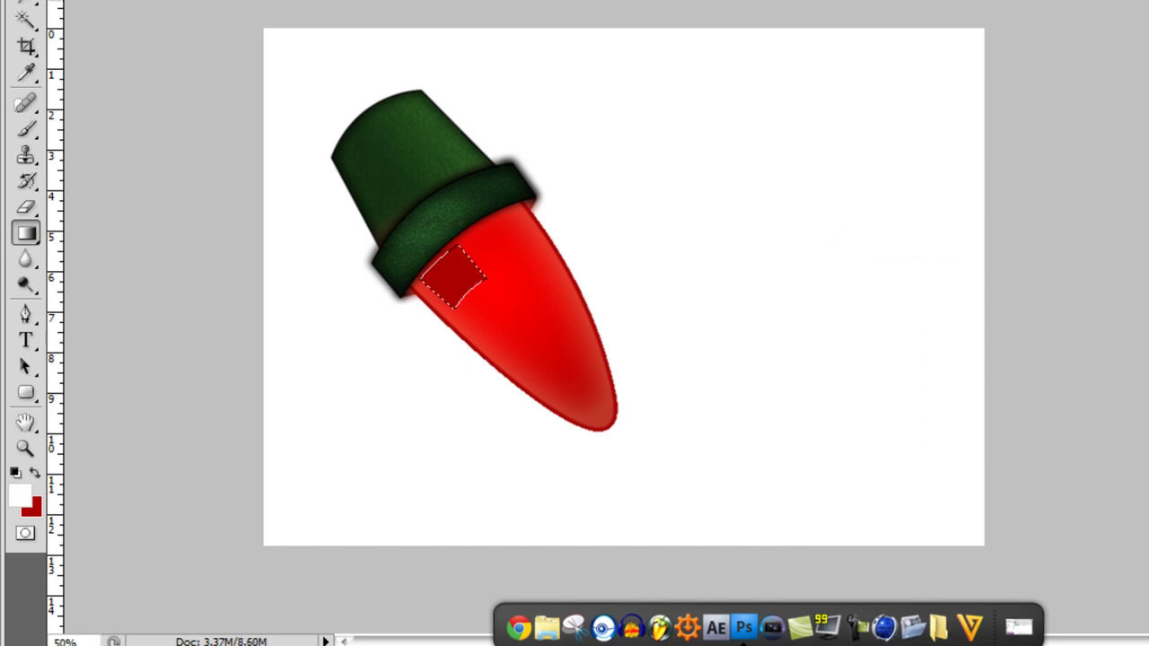
{"action": "key", "text": "alt+BackSpace"}
{"action": "left_click", "coordinate": [192, 16]}
{"action": "left_click", "coordinate": [210, 52]}
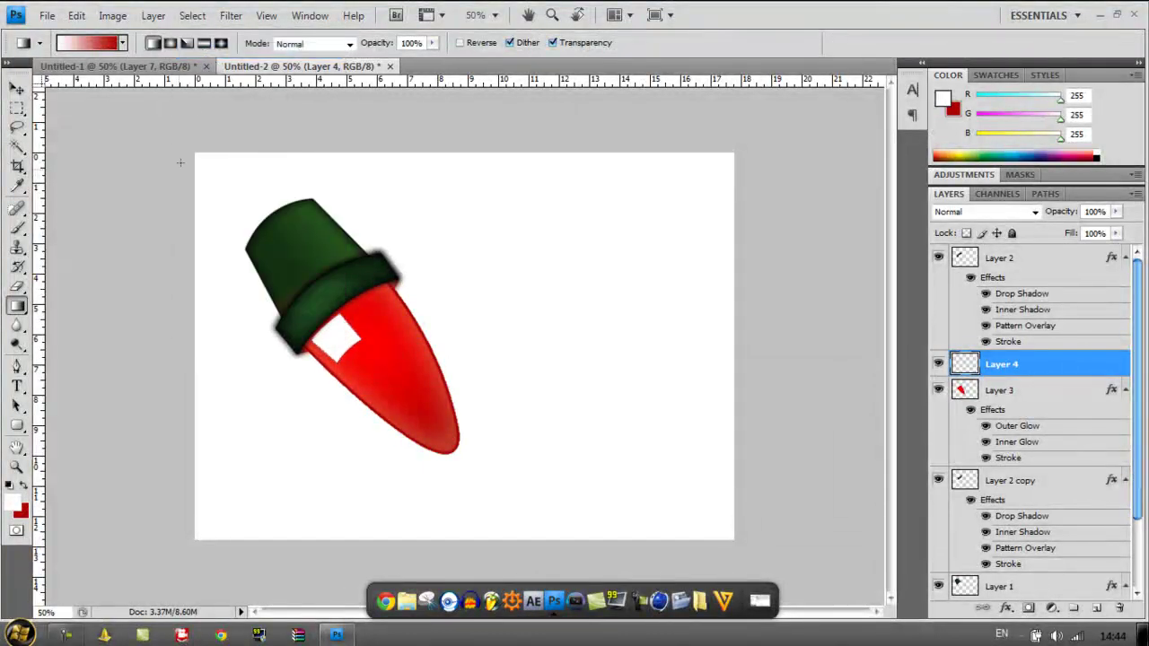
- Draw a second closed Pen path below the white patch, tapering along the bulb's lower-left edge to a point near the tip
{"action": "left_click", "coordinate": [16, 365]}
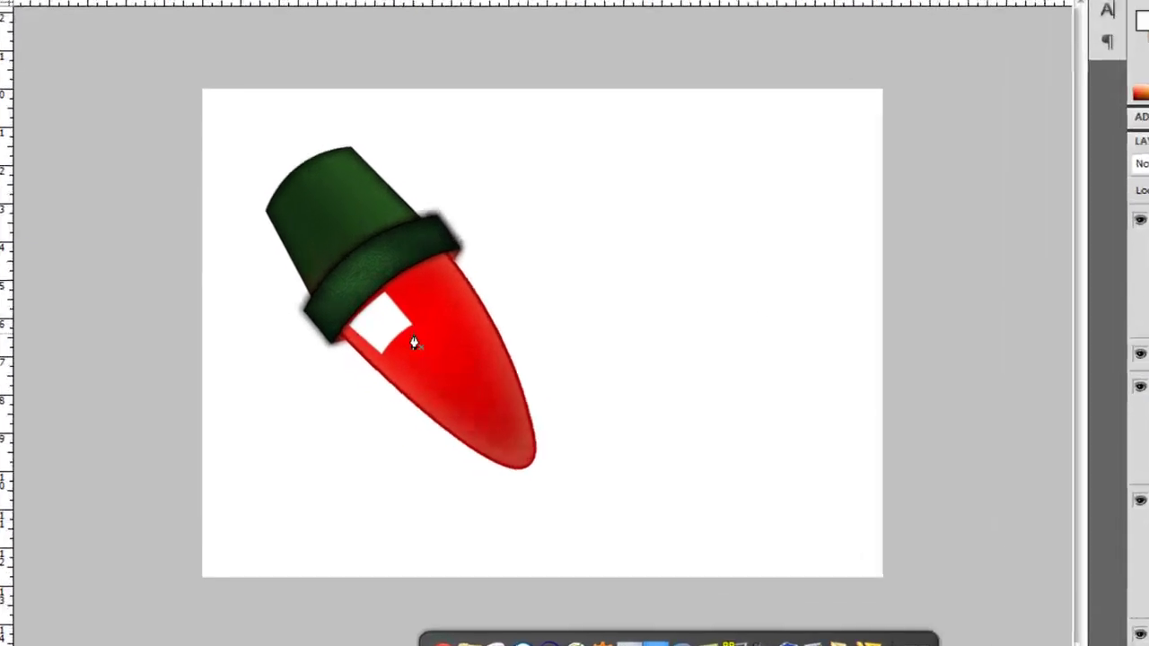
{"action": "left_click", "coordinate": [434, 327]}
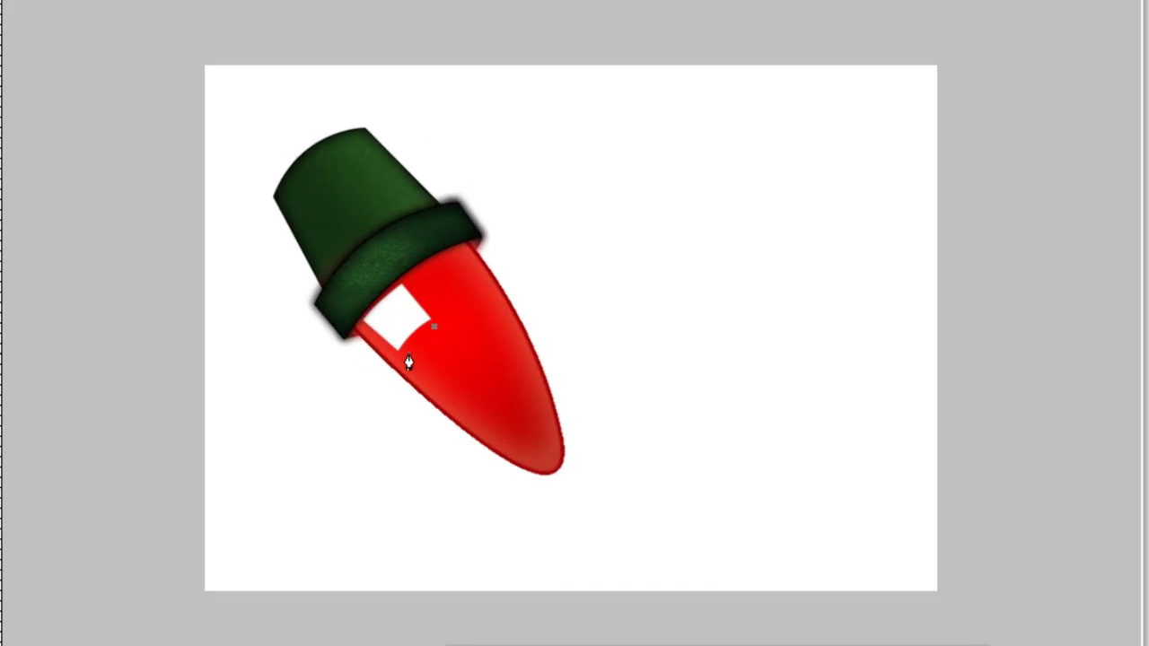
{"action": "left_click", "coordinate": [401, 356]}
{"action": "left_click_drag", "start_coordinate": [390, 373], "coordinate": [414, 367]}
{"action": "key", "text": "ctrl+z"}
{"action": "left_click_drag", "start_coordinate": [513, 446], "coordinate": [553, 456]}
{"action": "left_click", "coordinate": [513, 447], "text": "alt"}
{"action": "left_click", "coordinate": [433, 329]}
{"action": "left_click_drag", "start_coordinate": [433, 323], "coordinate": [436, 306]}
- Make a selection from the tapering path, fill it with white, and deselect
{"action": "right_click", "coordinate": [452, 392]}
{"action": "left_click", "coordinate": [606, 500]}
{"action": "left_click", "coordinate": [813, 110]}
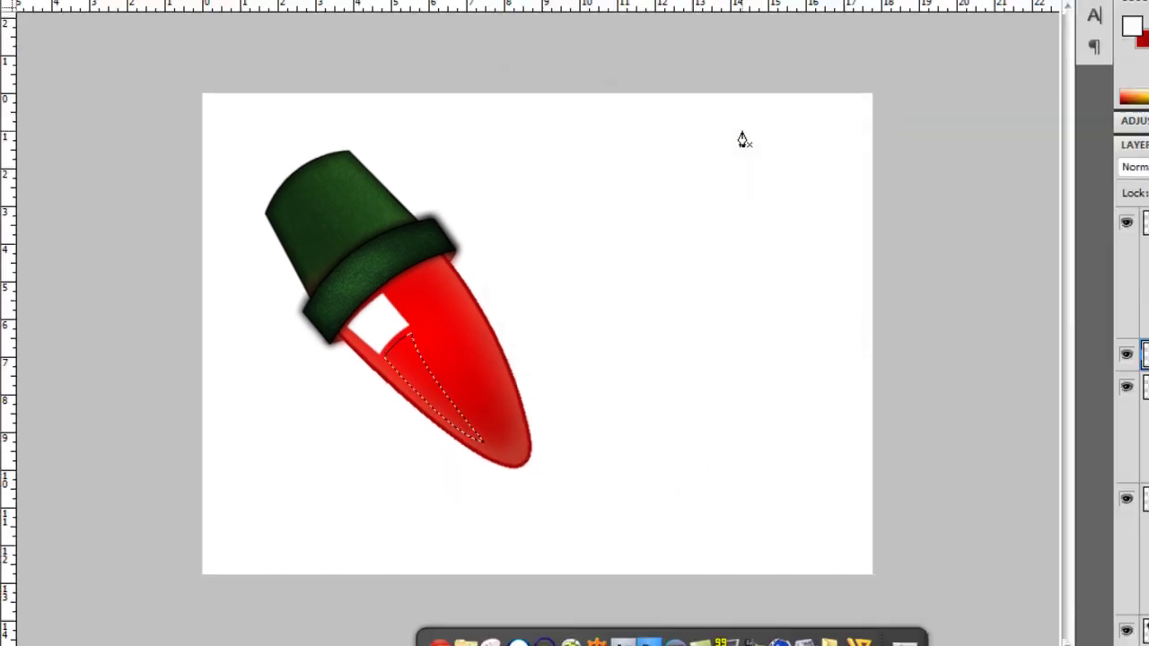
{"action": "left_click", "coordinate": [20, 305]}
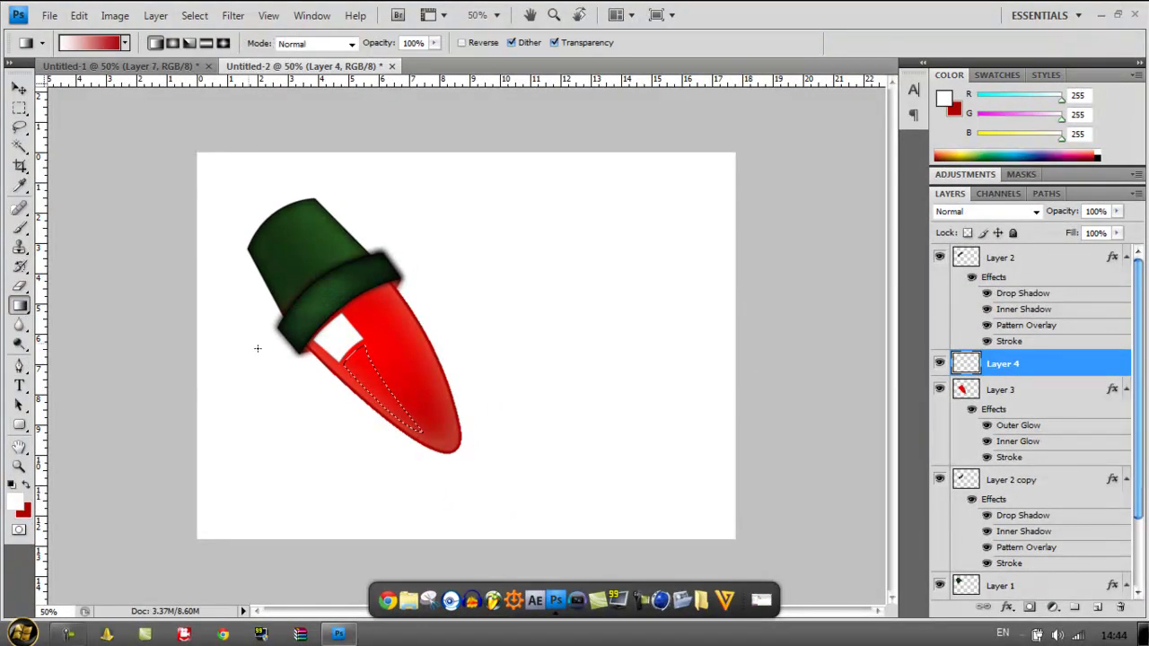
{"action": "left_click_drag", "start_coordinate": [258, 348], "coordinate": [249, 428]}
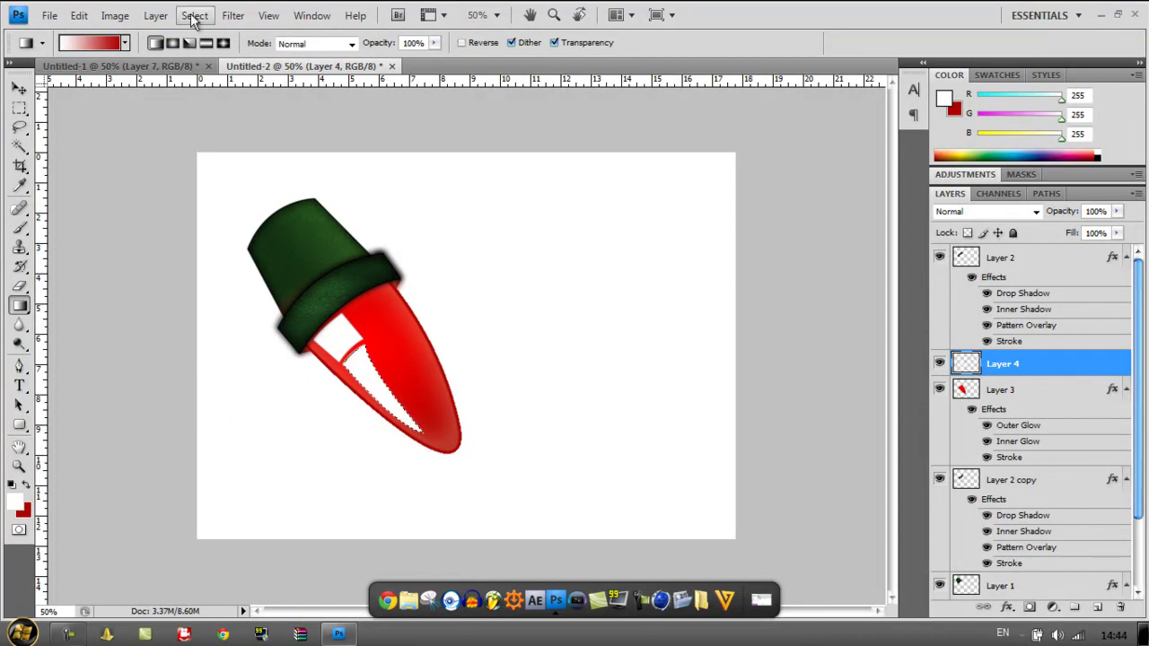
{"action": "left_click", "coordinate": [195, 15]}
{"action": "left_click", "coordinate": [221, 54]}
- Try the Overlay blend mode on the white highlight layer and return it to Normal
{"action": "left_click", "coordinate": [1034, 214]}
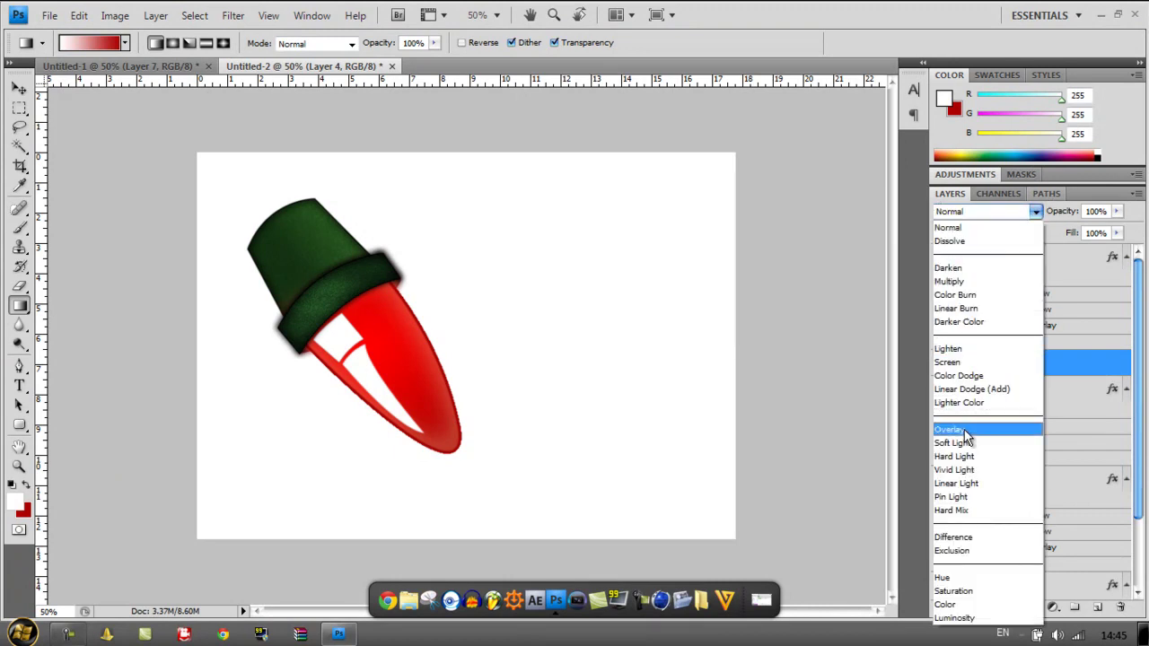
{"action": "left_click", "coordinate": [966, 434]}
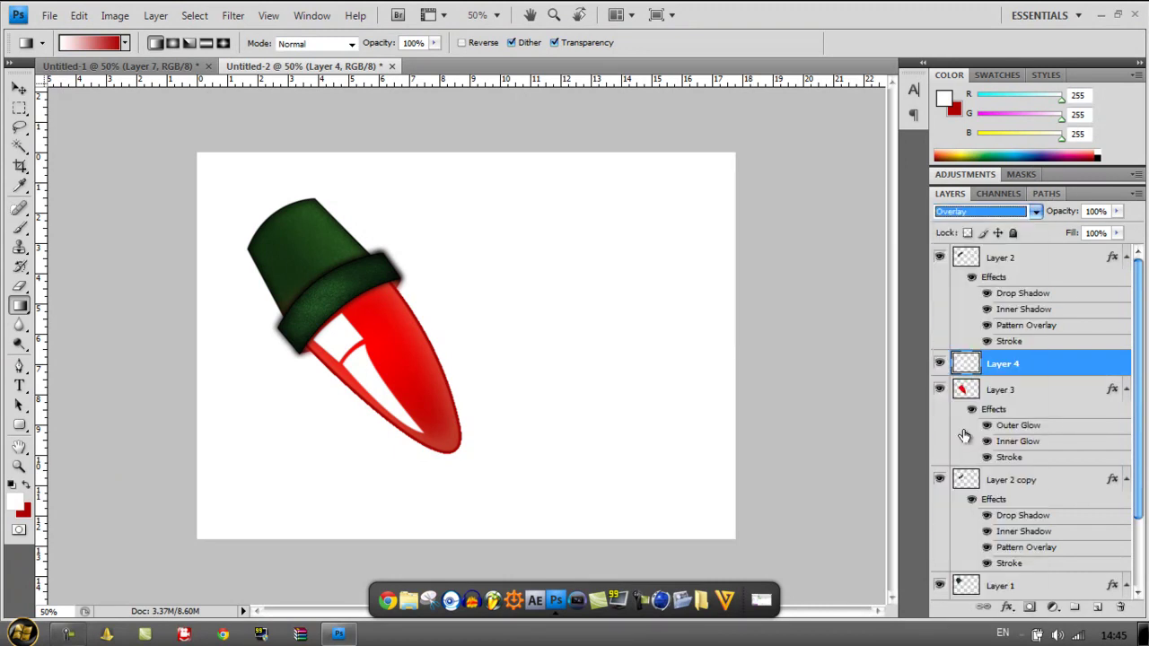
{"action": "left_click", "coordinate": [1008, 217]}
{"action": "left_click", "coordinate": [975, 227]}
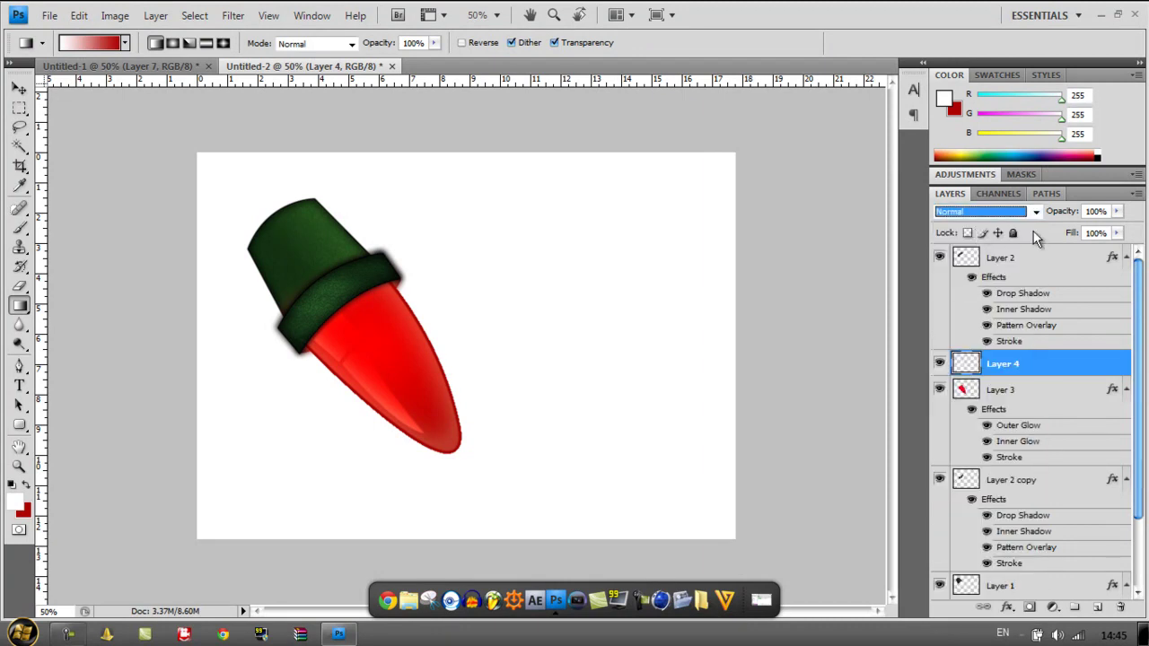
- Reduce the white highlight layer's opacity to 16% and its fill to 87%
{"action": "left_click", "coordinate": [1117, 217]}
{"action": "left_click", "coordinate": [1067, 230]}
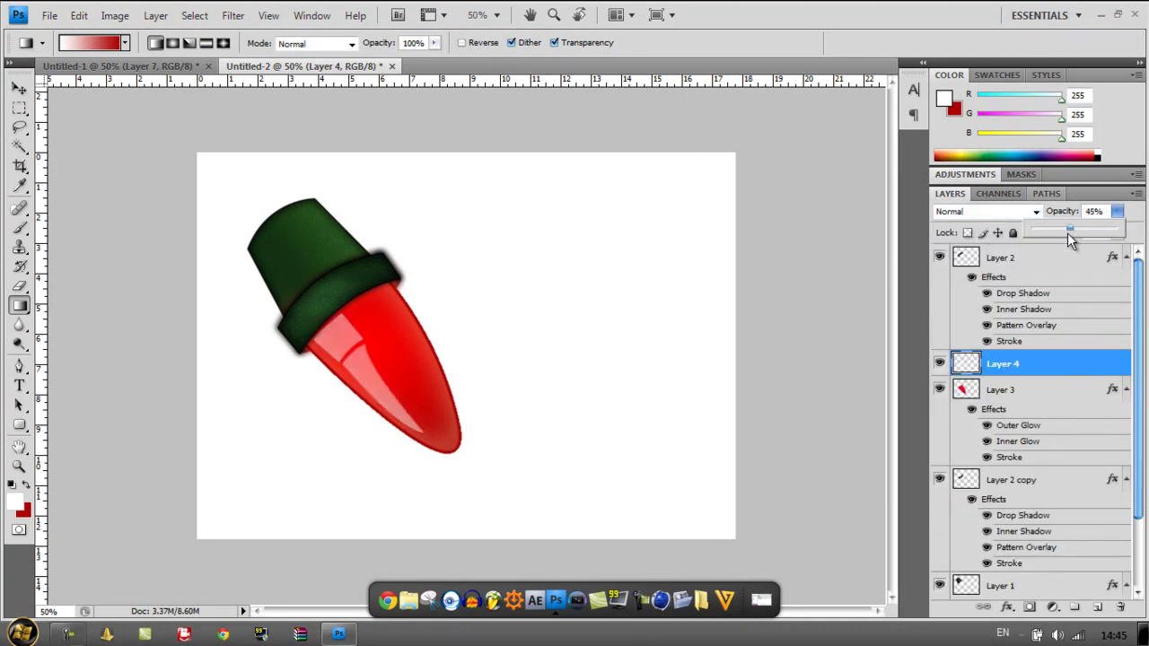
{"action": "left_click_drag", "start_coordinate": [1061, 231], "coordinate": [1049, 232]}
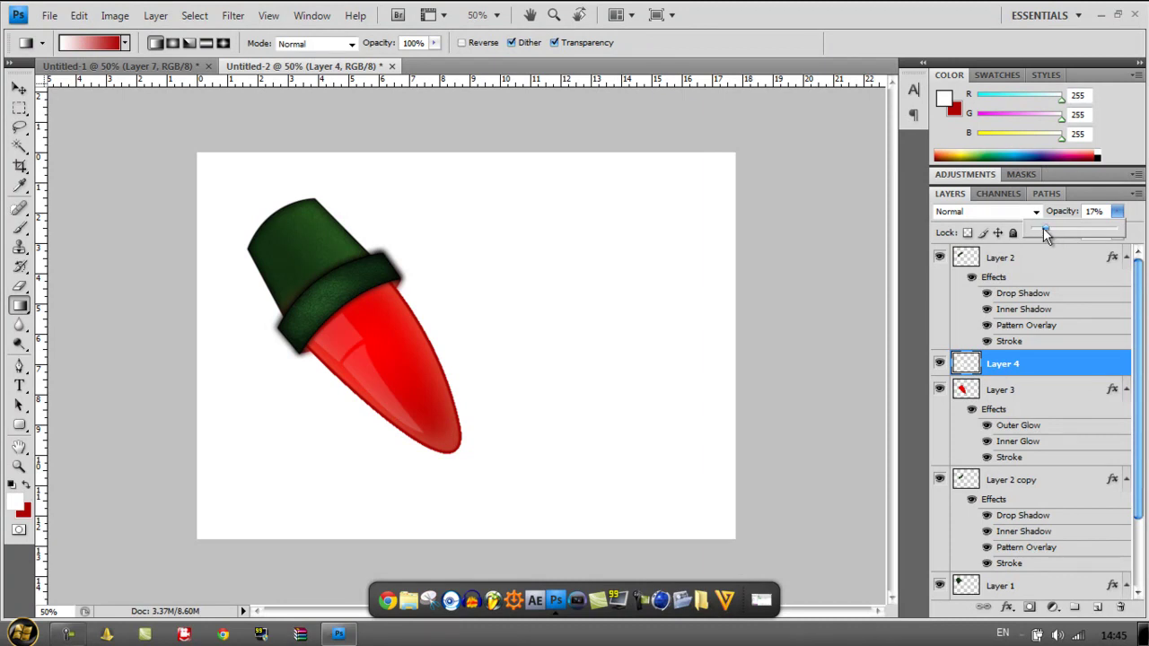
{"action": "left_click_drag", "start_coordinate": [1043, 232], "coordinate": [1047, 232]}
{"action": "left_click", "coordinate": [1116, 215]}
{"action": "left_click", "coordinate": [1117, 232]}
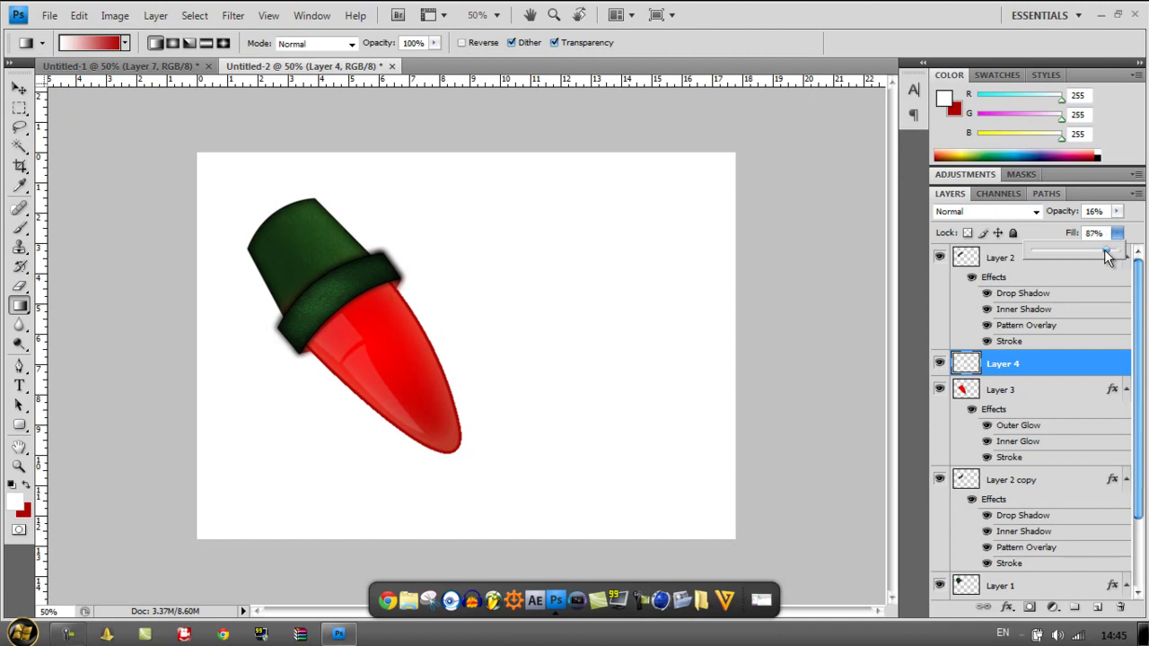
{"action": "left_click", "coordinate": [1117, 235]}
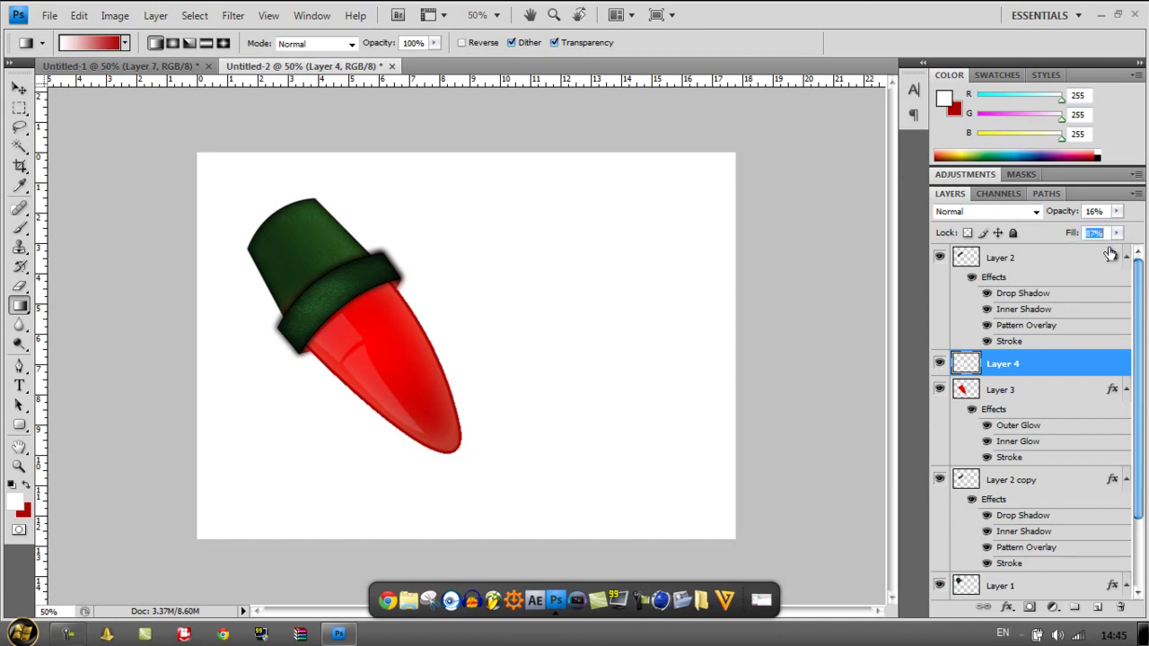
- Add a new layer and paint a single white spot on the middle of the bulb with a soft 300 px brush
{"action": "left_click", "coordinate": [1097, 608]}
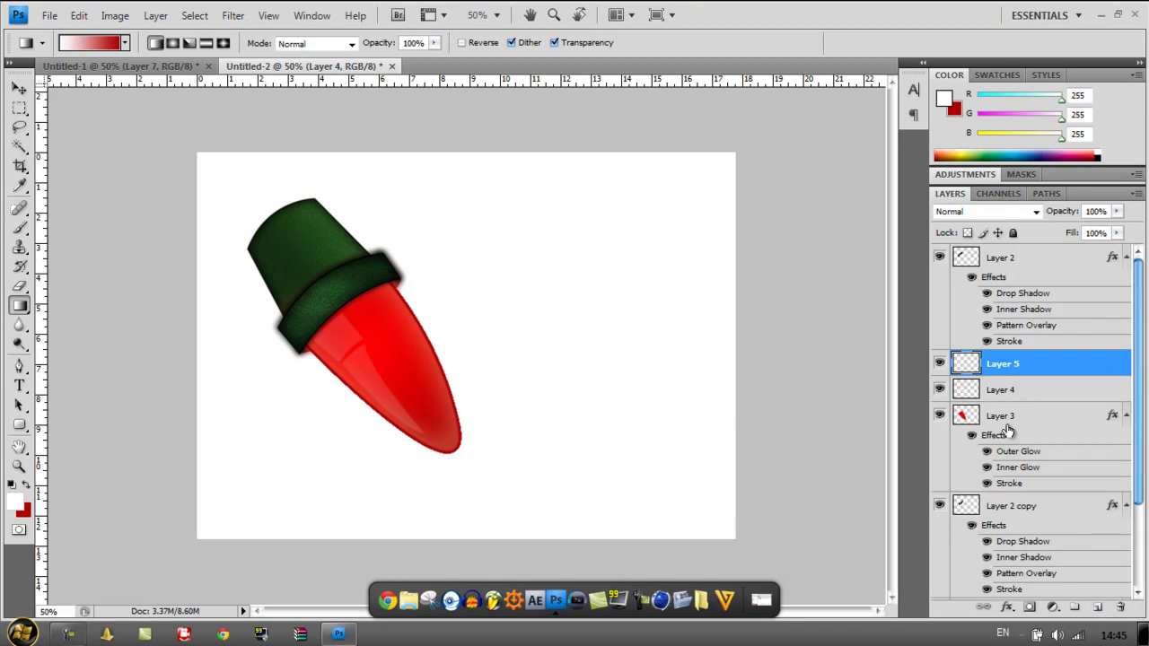
{"action": "left_click", "coordinate": [19, 227]}
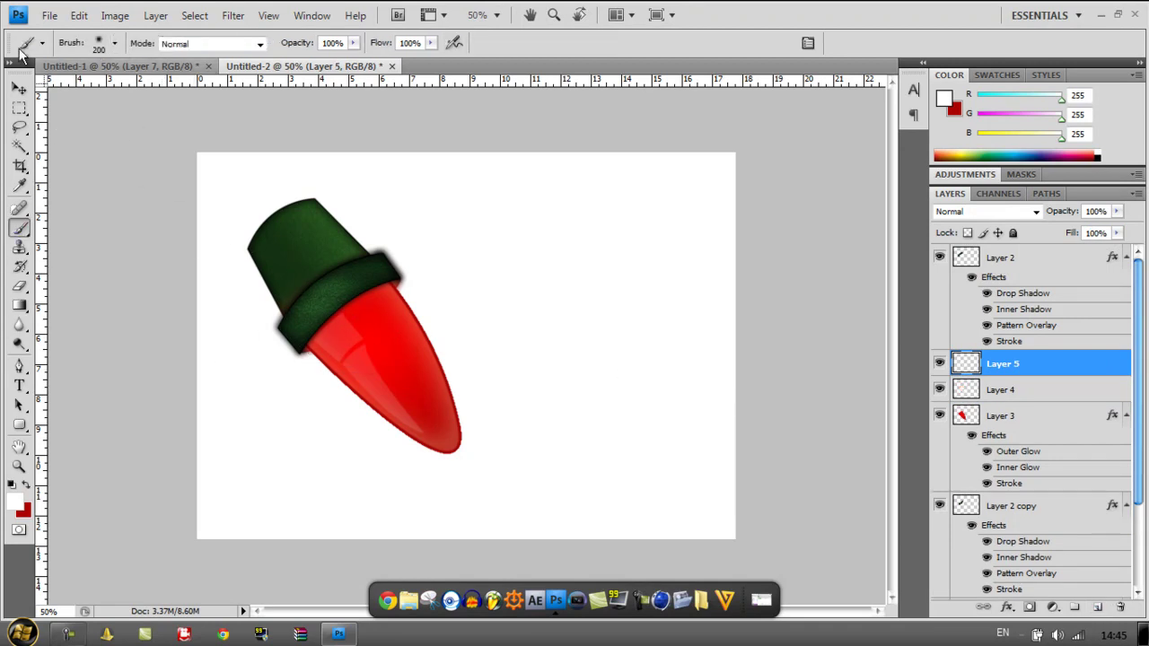
{"action": "left_click", "coordinate": [114, 43]}
{"action": "left_click", "coordinate": [171, 236]}
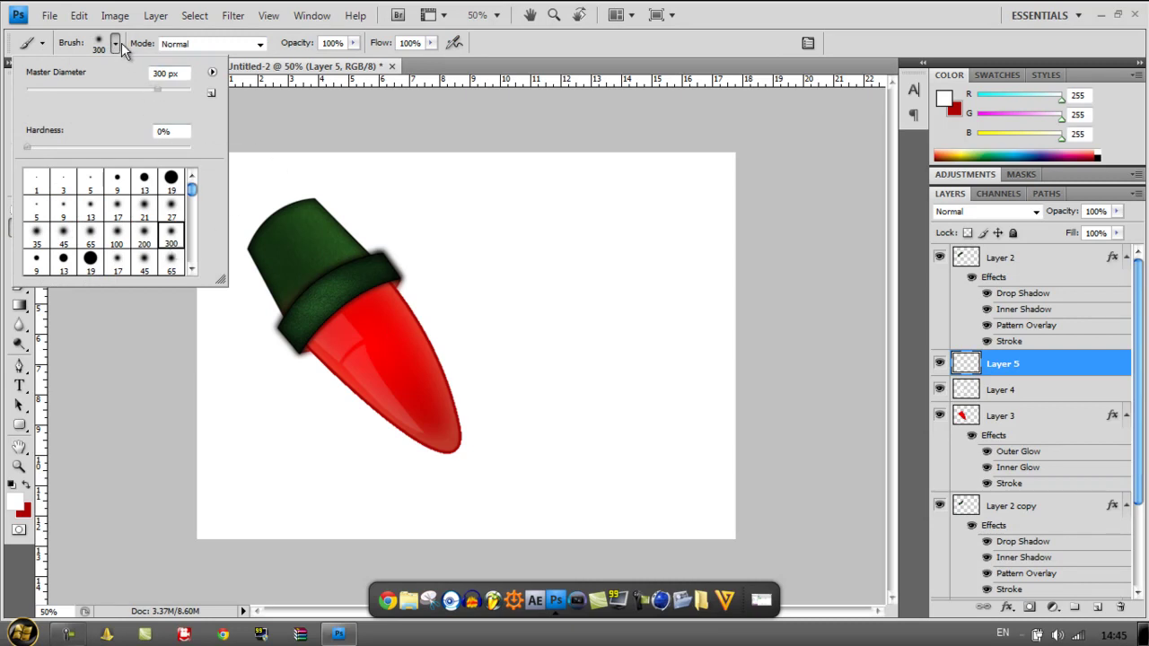
{"action": "left_click", "coordinate": [123, 42]}
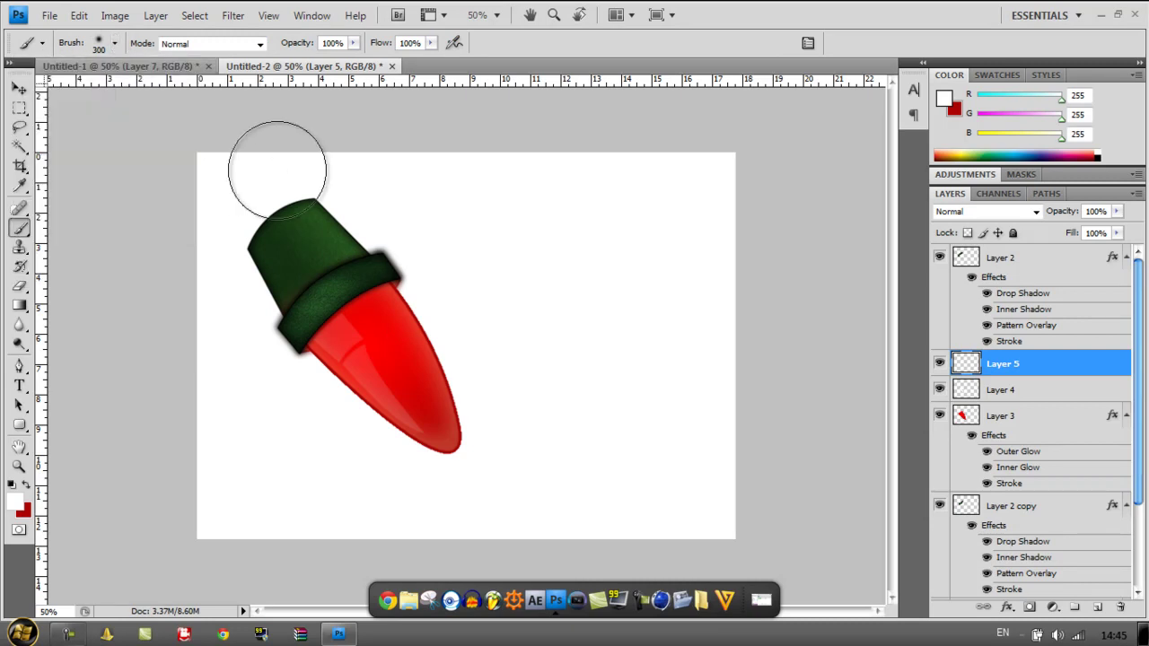
{"action": "left_click", "coordinate": [382, 359]}
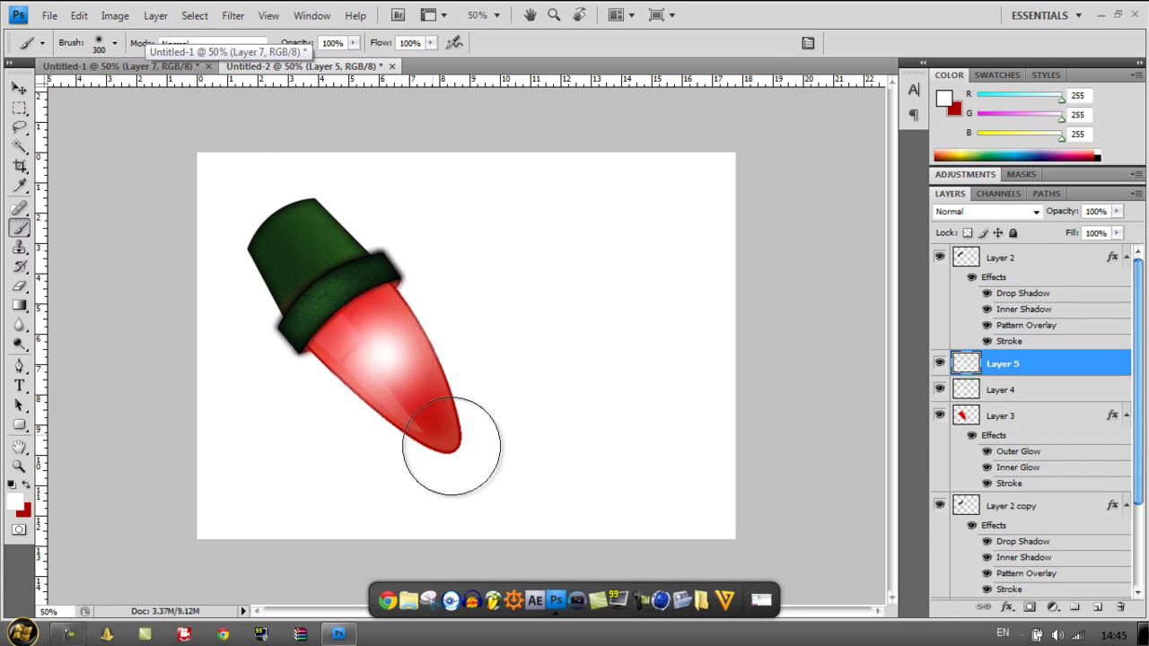
- Try the Overlay blend mode on the white spot's layer and return it to Normal
{"action": "left_click", "coordinate": [1038, 212]}
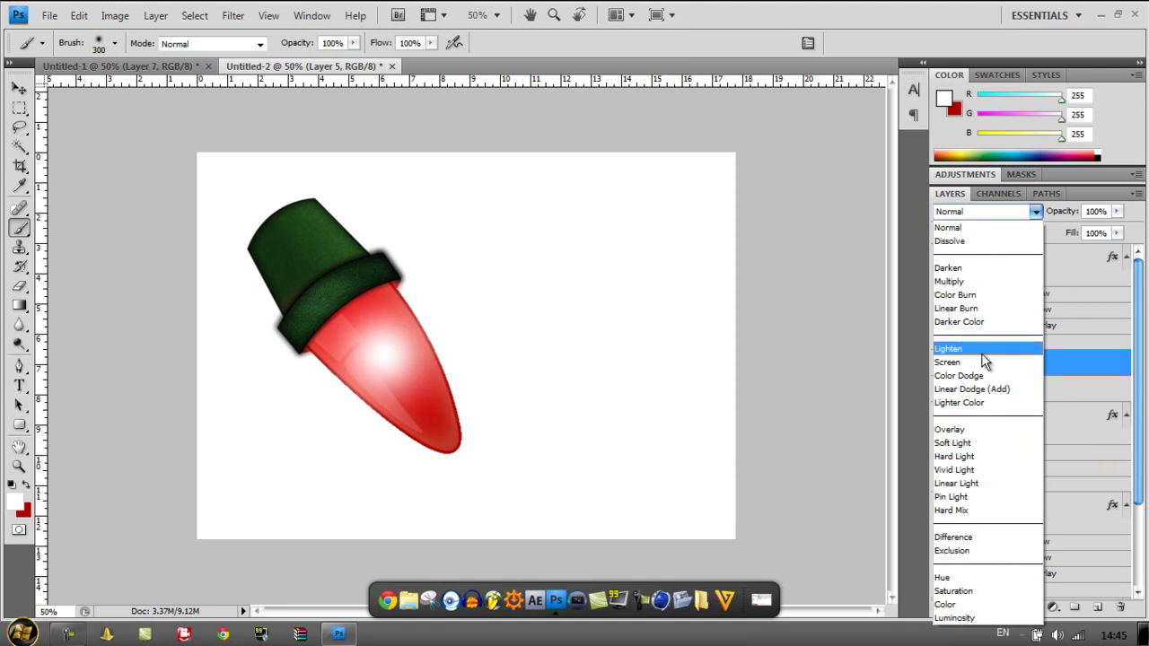
{"action": "left_click", "coordinate": [964, 431]}
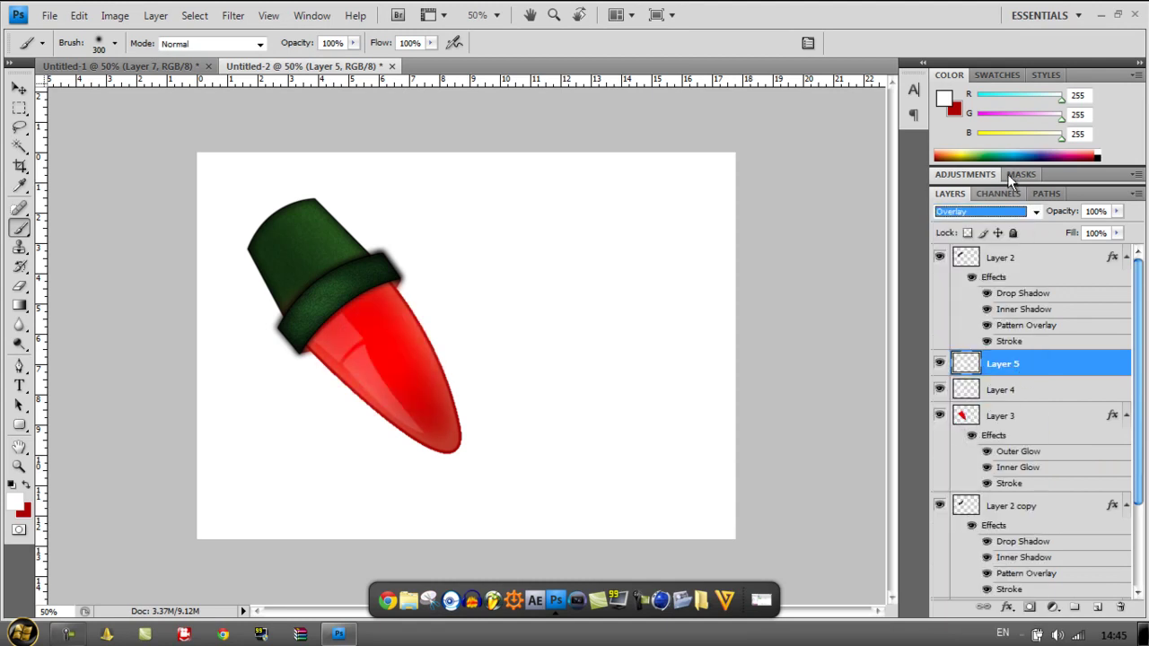
{"action": "left_click", "coordinate": [1035, 213]}
{"action": "left_click", "coordinate": [999, 226]}
- Reduce the white spot layer to 53% opacity and 79% fill, and move the spot slightly toward the green socket
{"action": "left_click", "coordinate": [1119, 212]}
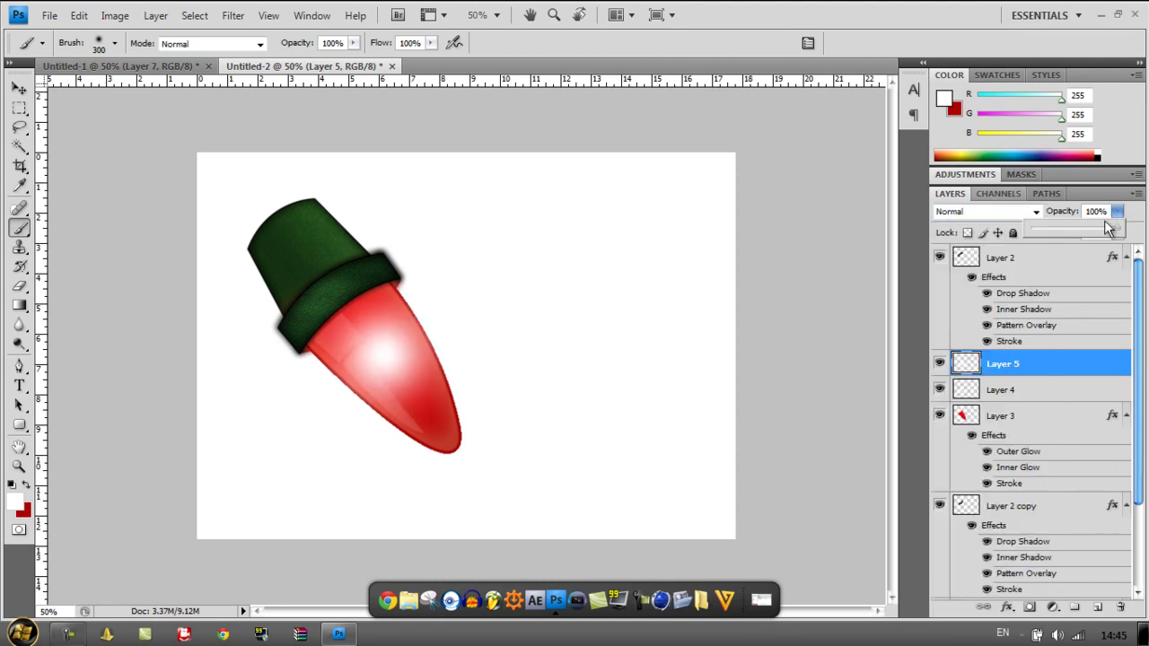
{"action": "left_click_drag", "start_coordinate": [1077, 233], "coordinate": [1064, 231]}
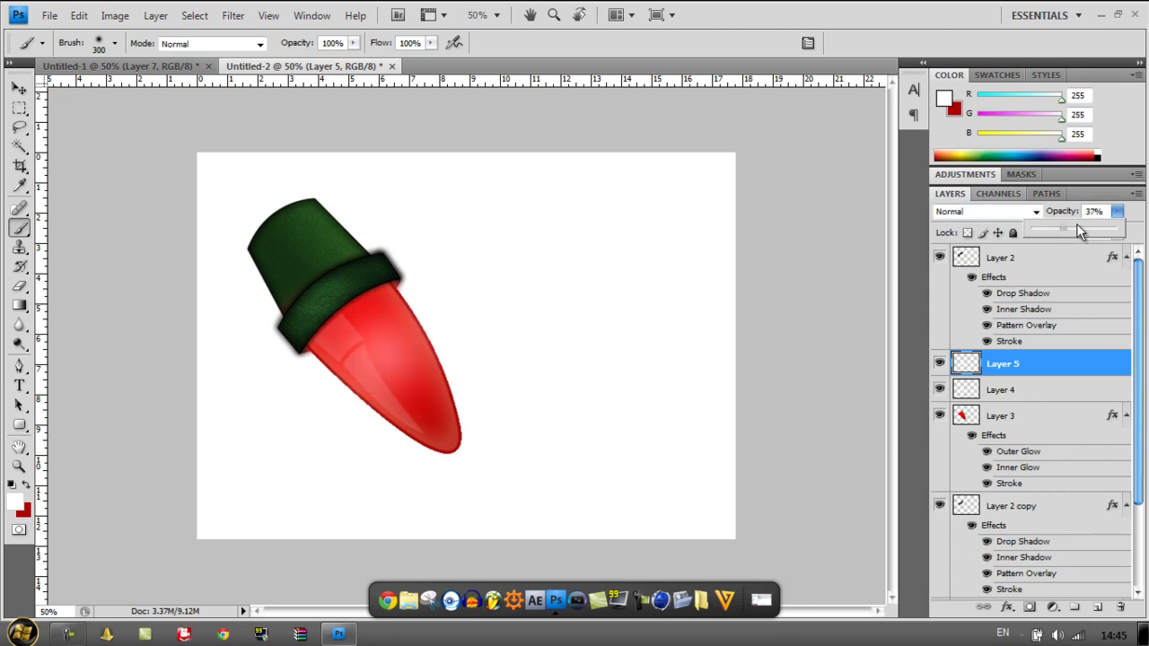
{"action": "left_click", "coordinate": [1076, 224]}
{"action": "left_click", "coordinate": [1117, 213]}
{"action": "left_click", "coordinate": [1117, 233]}
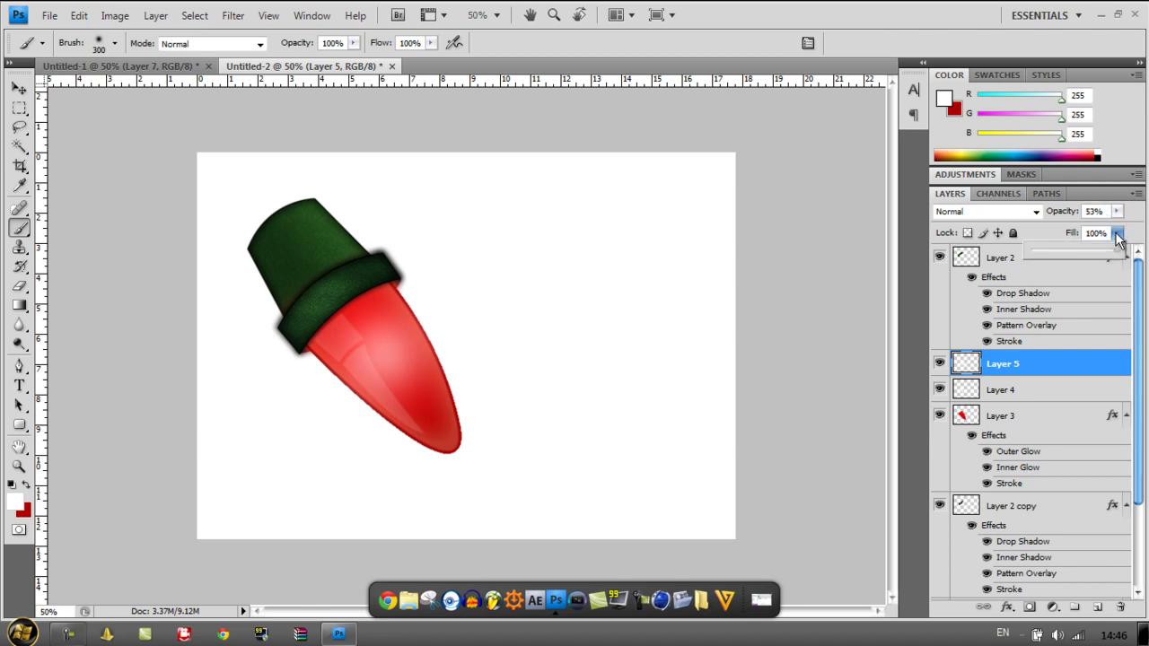
{"action": "left_click_drag", "start_coordinate": [1098, 250], "coordinate": [1101, 250]}
{"action": "left_click", "coordinate": [19, 88]}
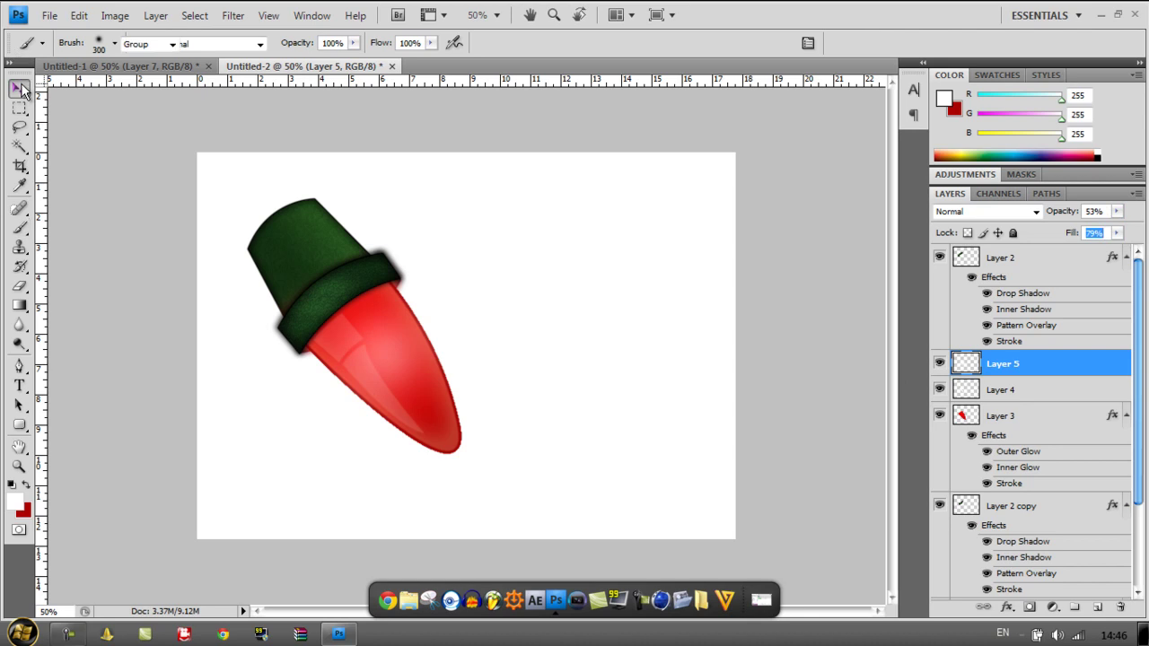
{"action": "left_click_drag", "start_coordinate": [406, 365], "coordinate": [380, 334]}
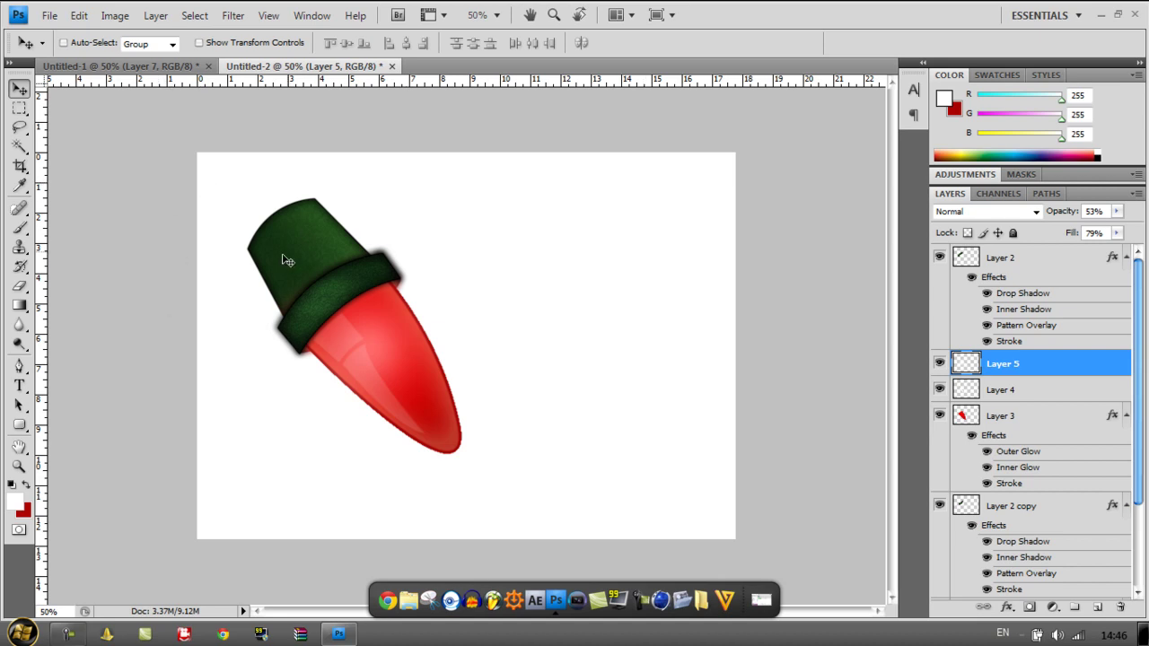
- Convert the locked Background into a regular layer with the default name Layer 0
{"action": "scroll", "coordinate": [1106, 443], "scroll_direction": "down", "scroll_amount": 3}
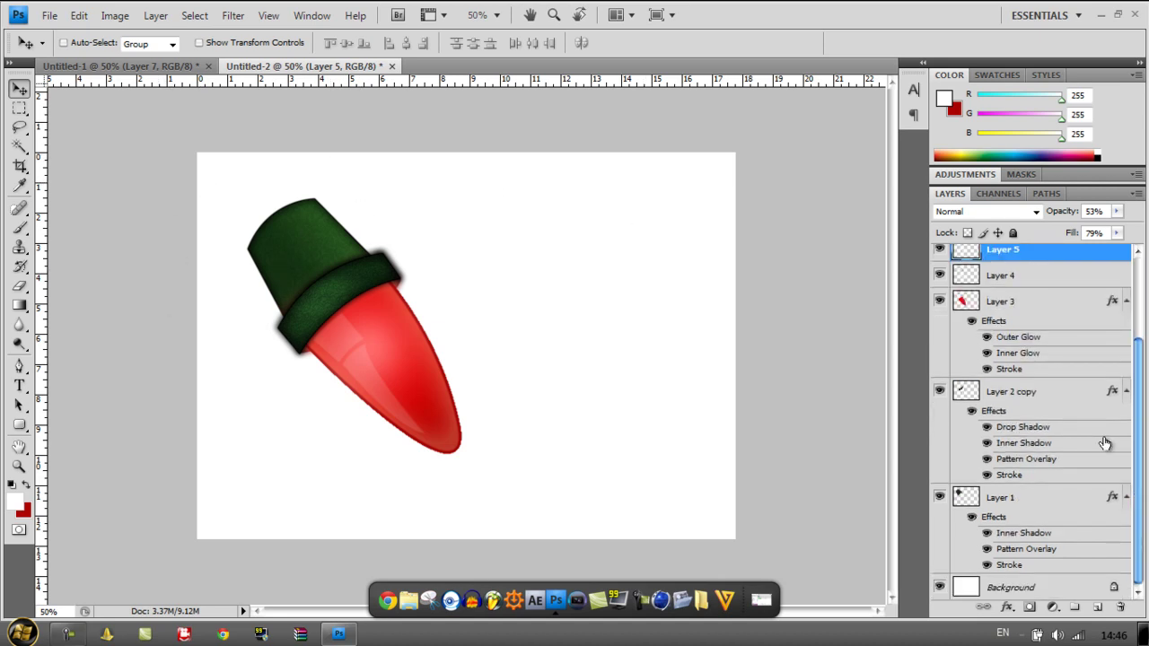
{"action": "double_click", "coordinate": [1031, 588]}
{"action": "key", "text": "Return"}
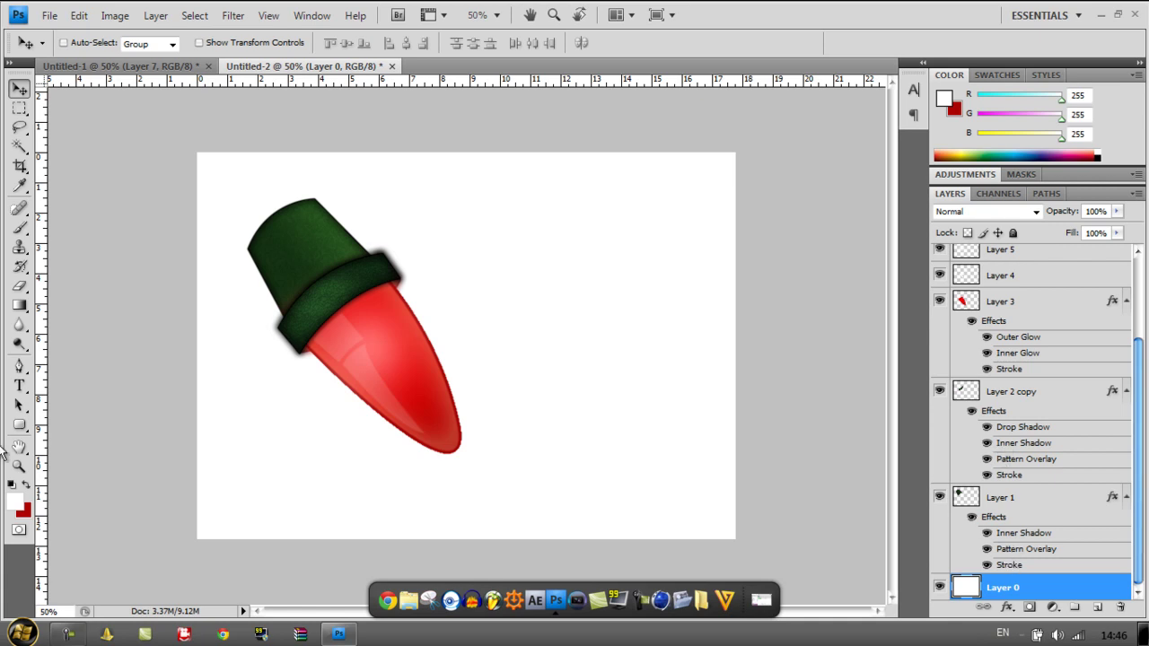
- Set the foreground color to dark gray #4a4a4a, declining the incoming Skype call
{"action": "left_click", "coordinate": [15, 501]}
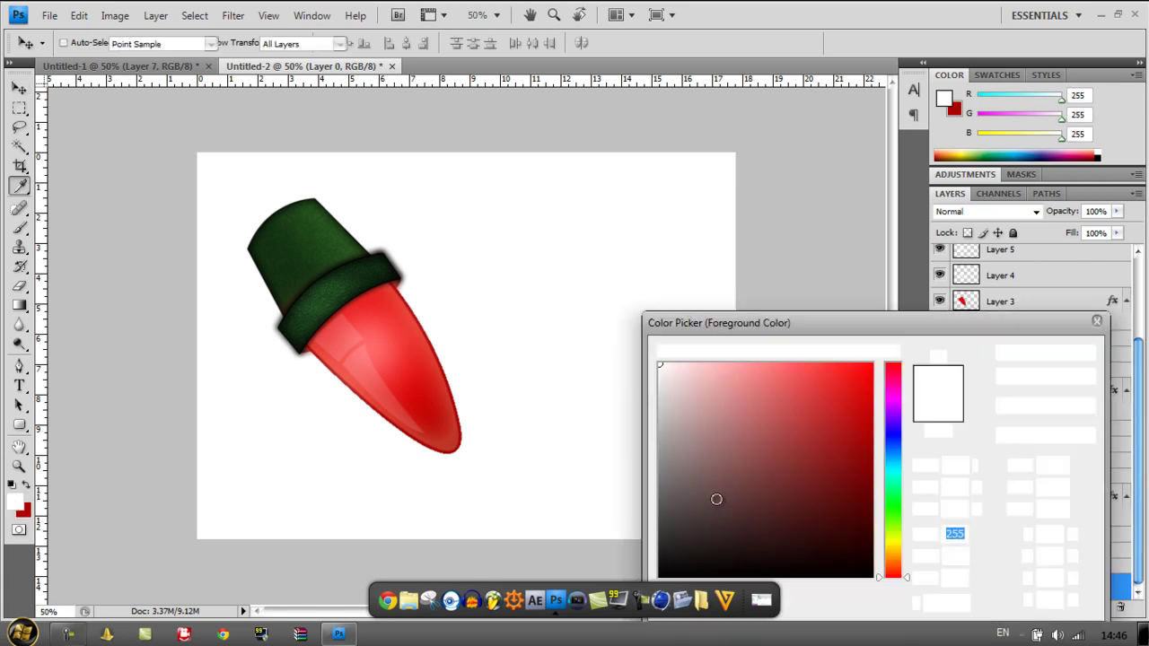
{"action": "left_click", "coordinate": [659, 514]}
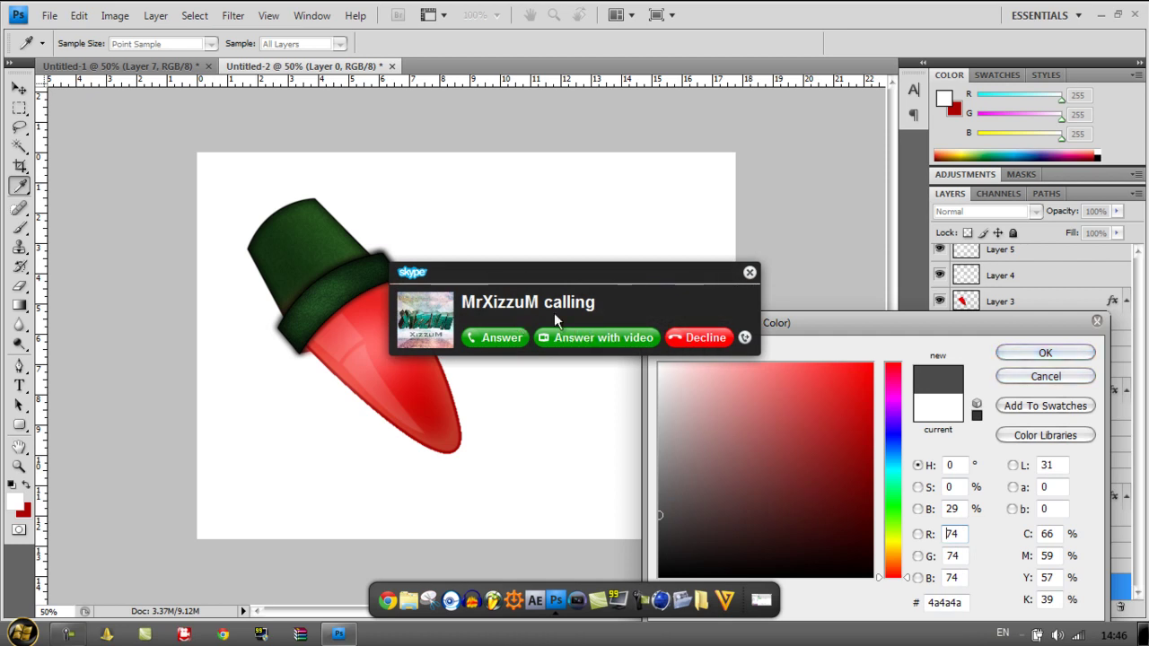
{"action": "left_click", "coordinate": [713, 339]}
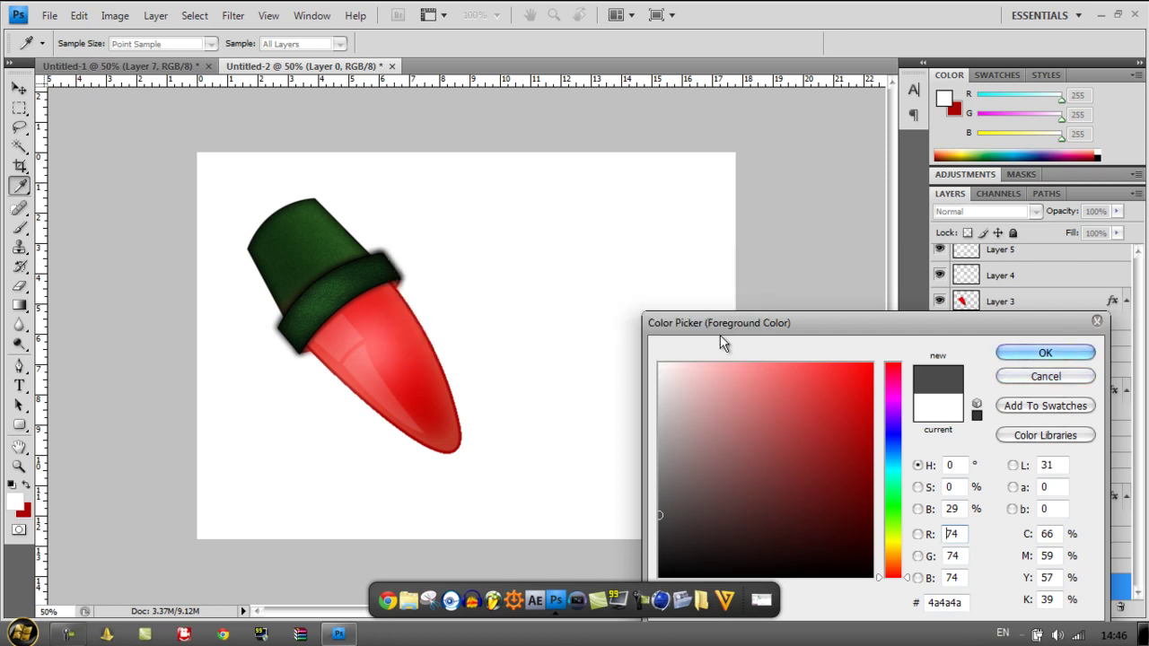
{"action": "left_click", "coordinate": [1054, 355]}
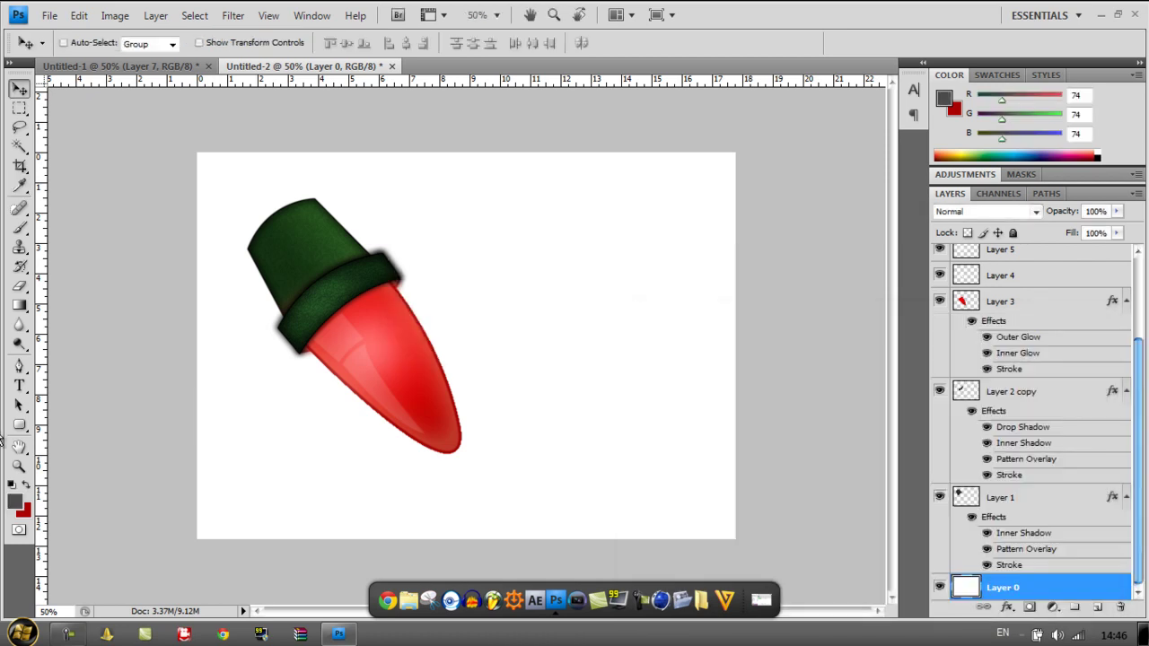
- Set the background color to near-black #040404
{"action": "left_click", "coordinate": [27, 511]}
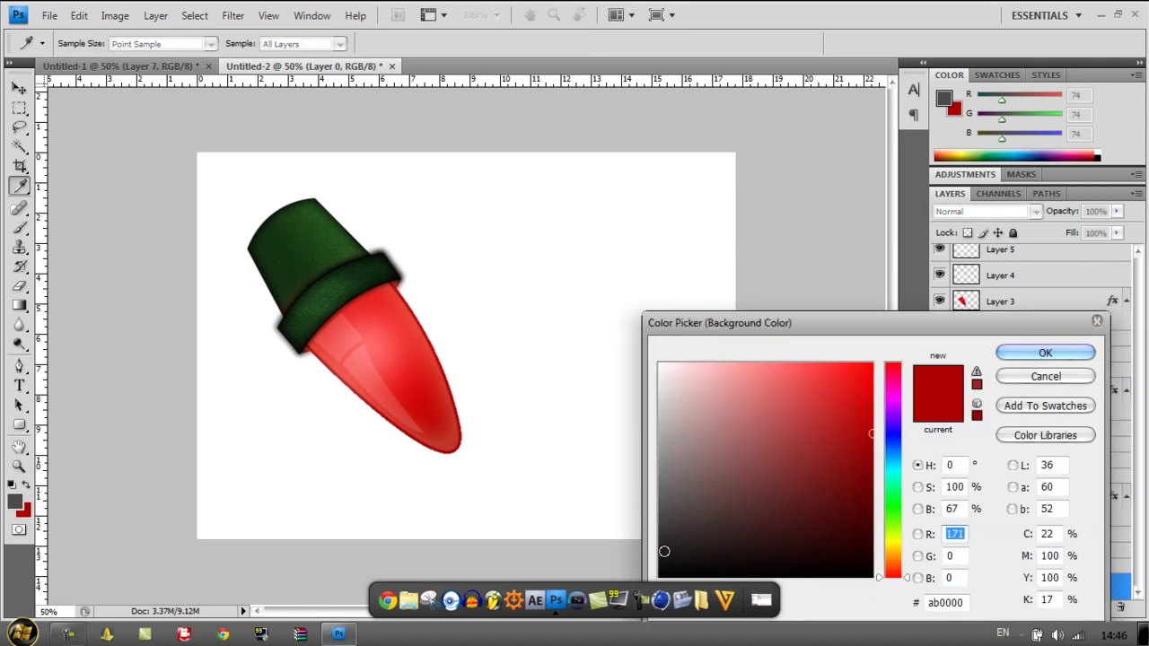
{"action": "left_click", "coordinate": [659, 573]}
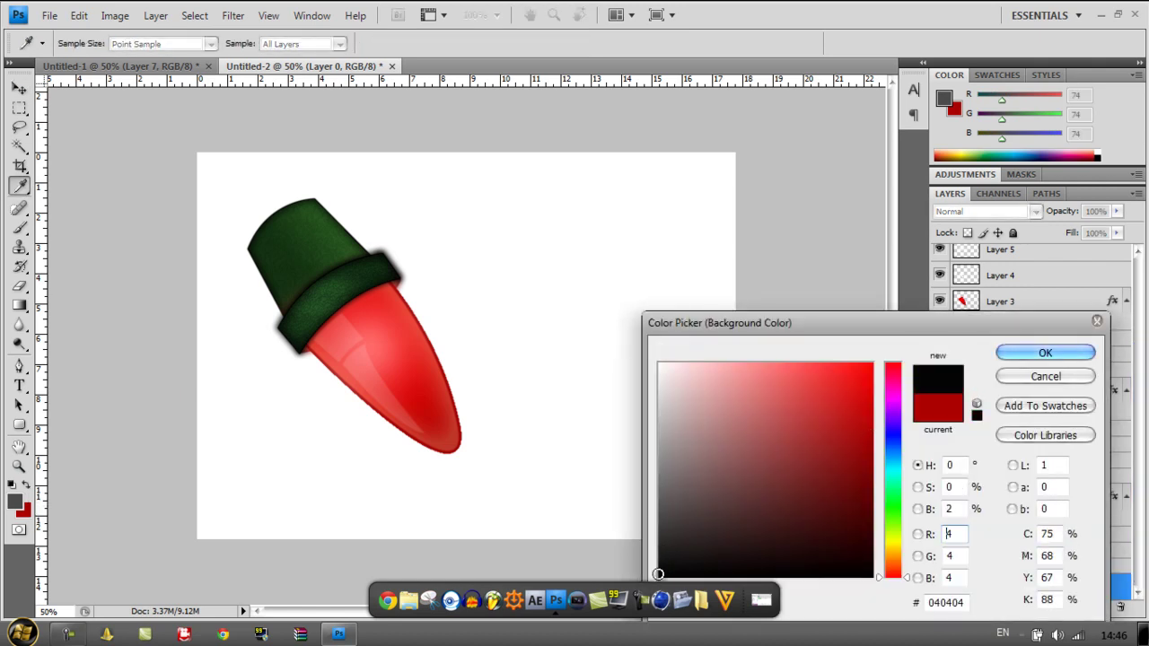
{"action": "left_click", "coordinate": [1042, 353]}
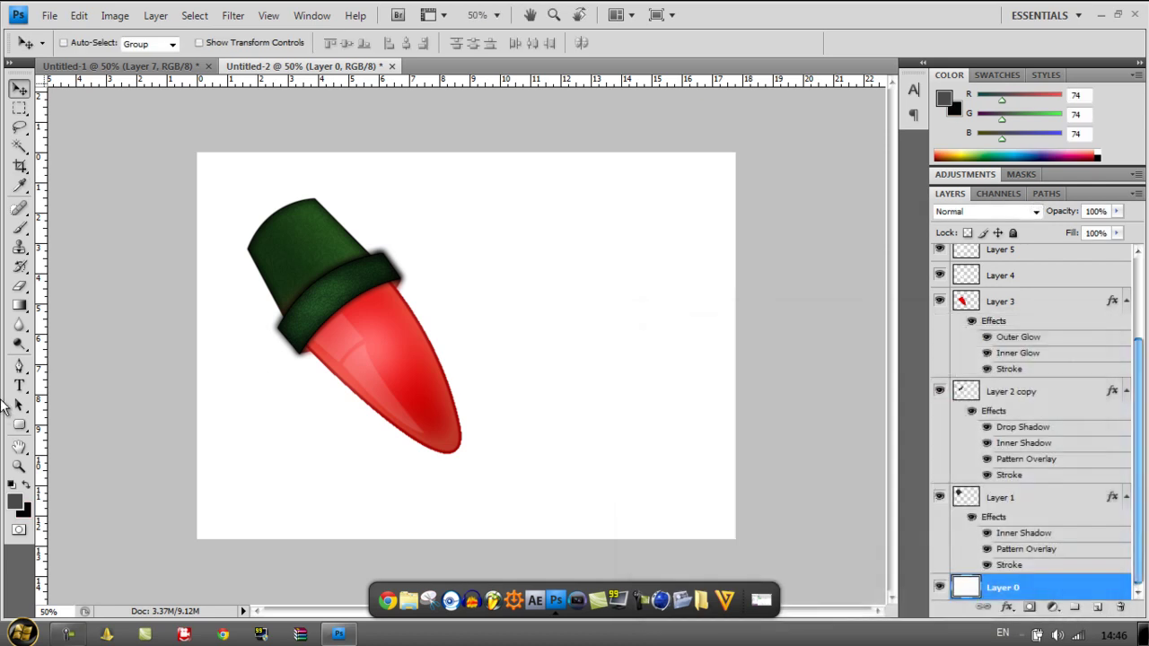
- Fill Layer 0 with a radial gray-to-black gradient running from near the canvas center to its lower-left corner
{"action": "left_click", "coordinate": [18, 305]}
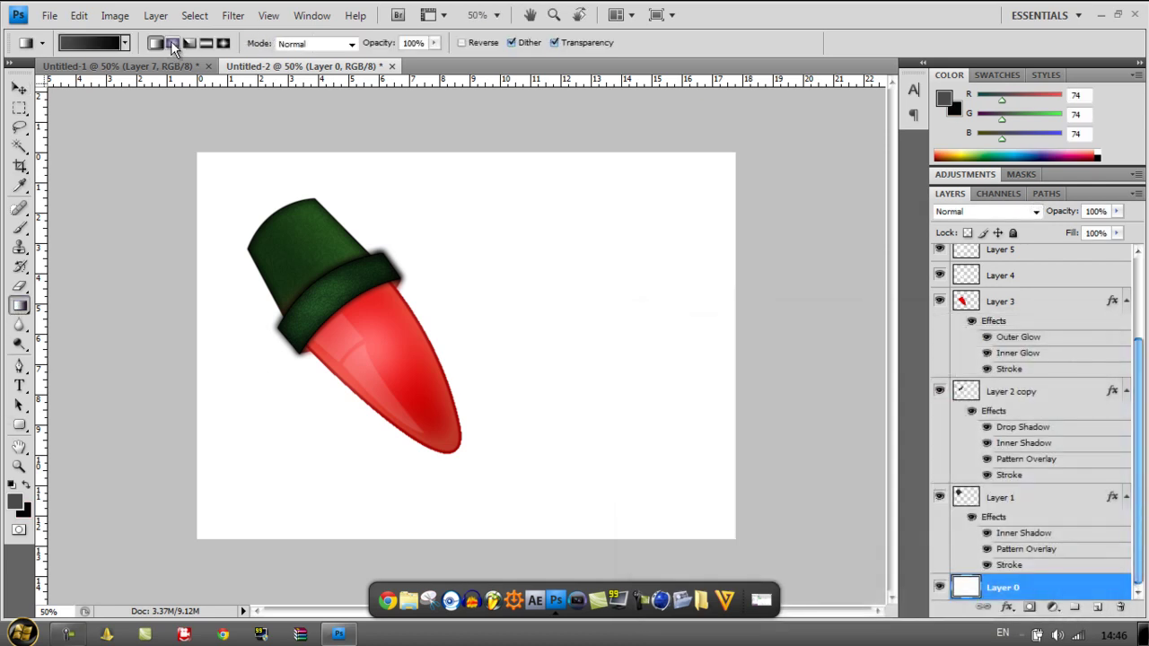
{"action": "left_click", "coordinate": [172, 44]}
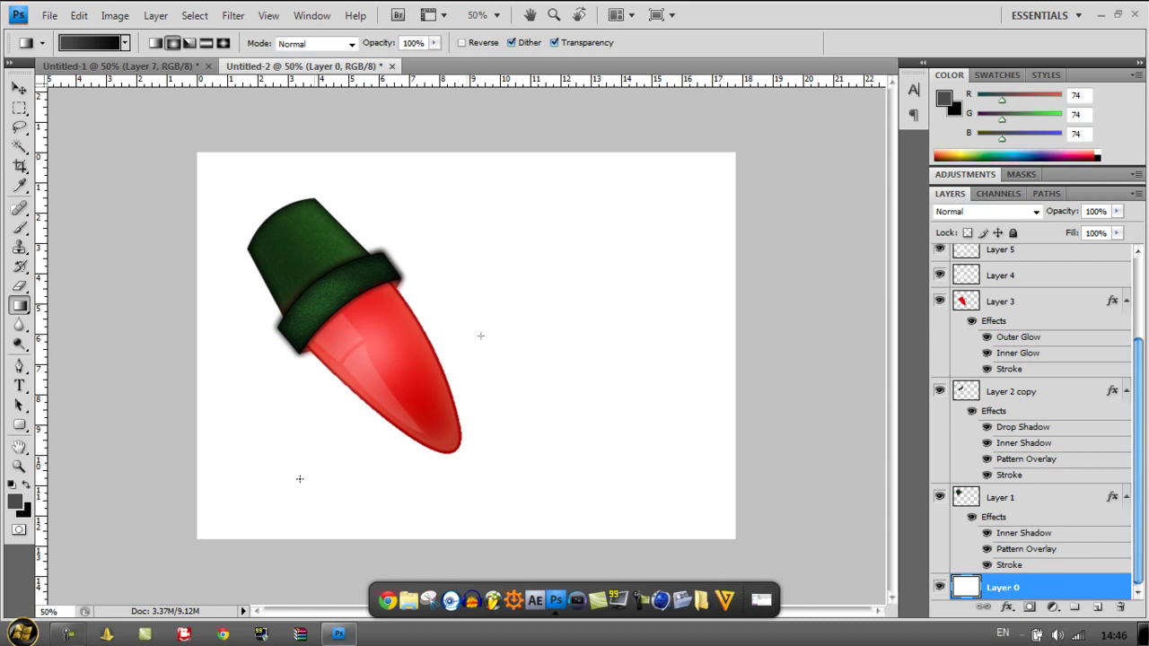
{"action": "left_click_drag", "start_coordinate": [481, 336], "coordinate": [194, 544]}
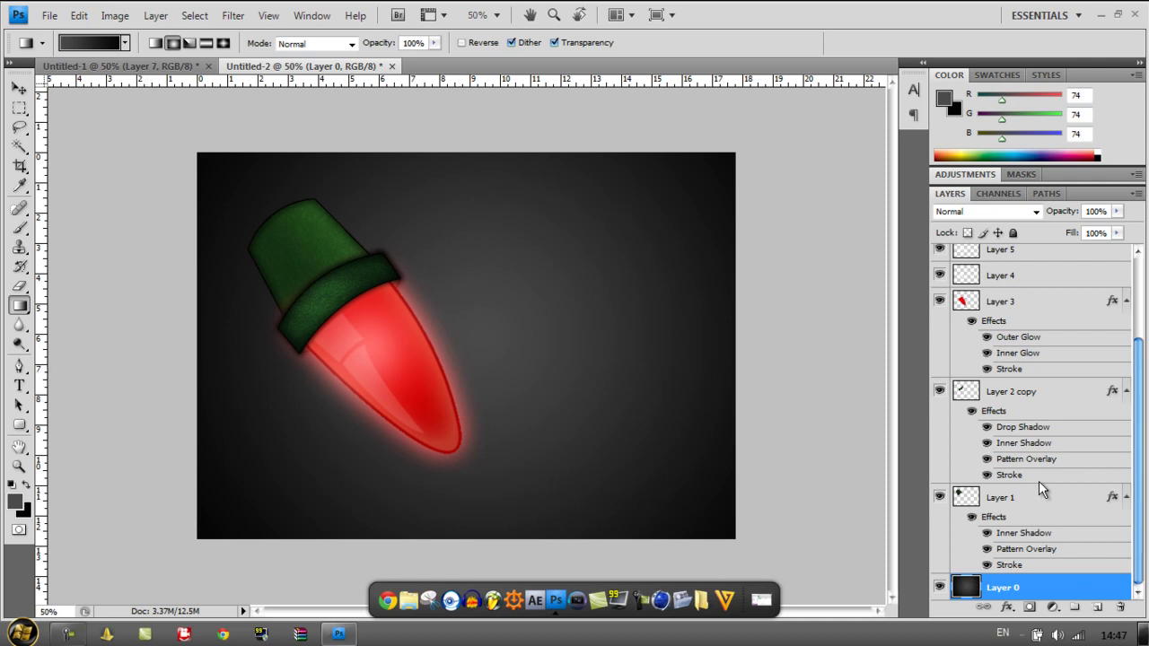
- Add a Pattern Overlay to Layer 0 using the white snowflake pattern "xmas_pattern by succodesign.it"
{"action": "left_click", "coordinate": [1007, 607]}
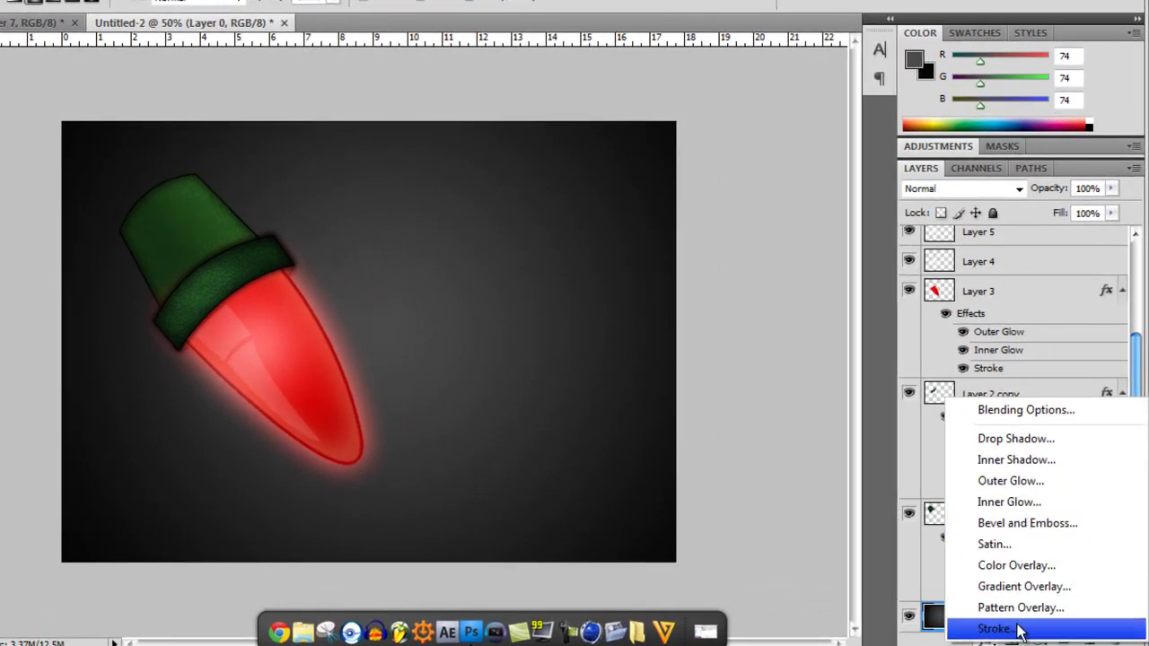
{"action": "left_click", "coordinate": [1022, 607]}
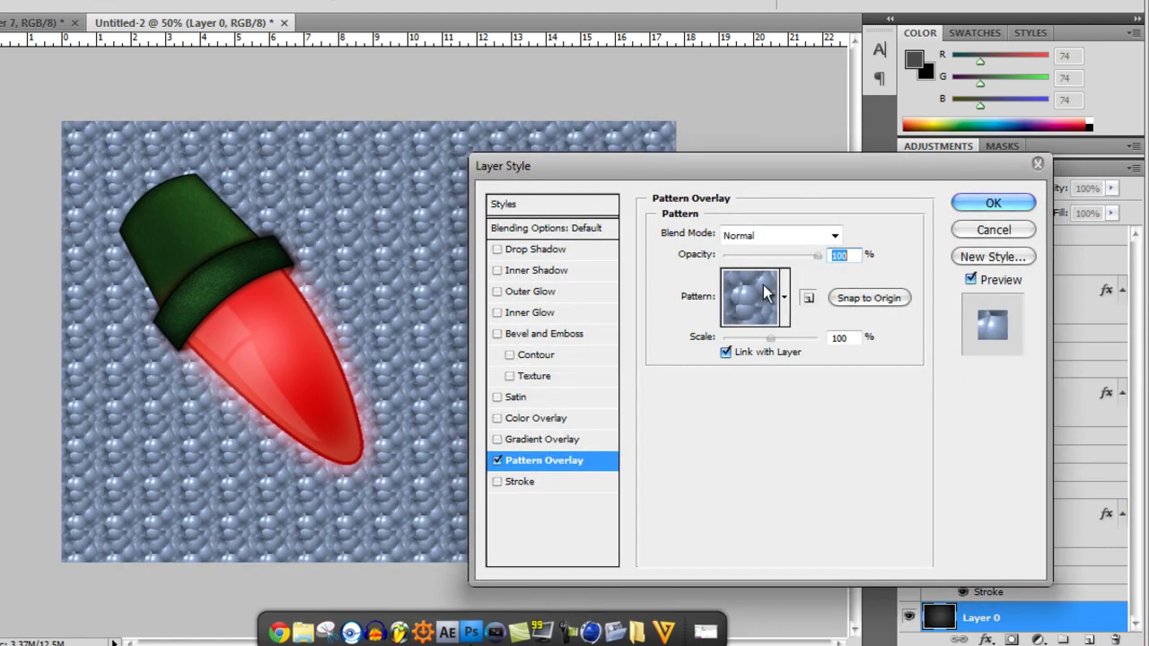
{"action": "left_click", "coordinate": [786, 299]}
{"action": "scroll", "coordinate": [783, 454], "scroll_direction": "down", "scroll_amount": 4}
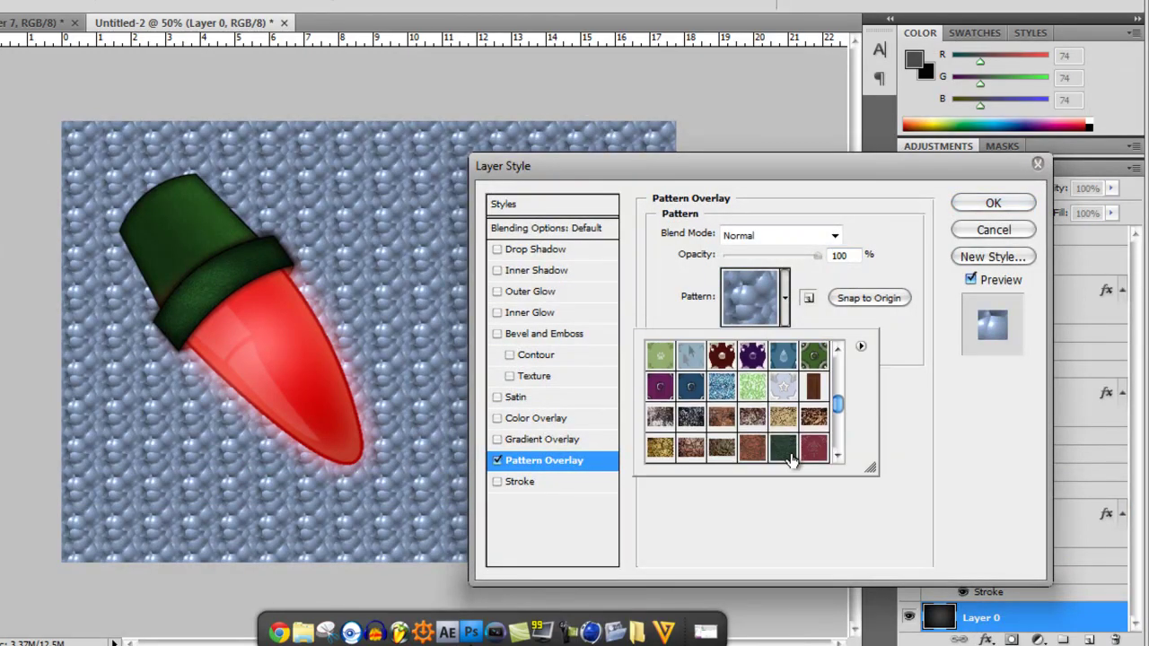
{"action": "scroll", "coordinate": [790, 449], "scroll_direction": "up", "scroll_amount": 6}
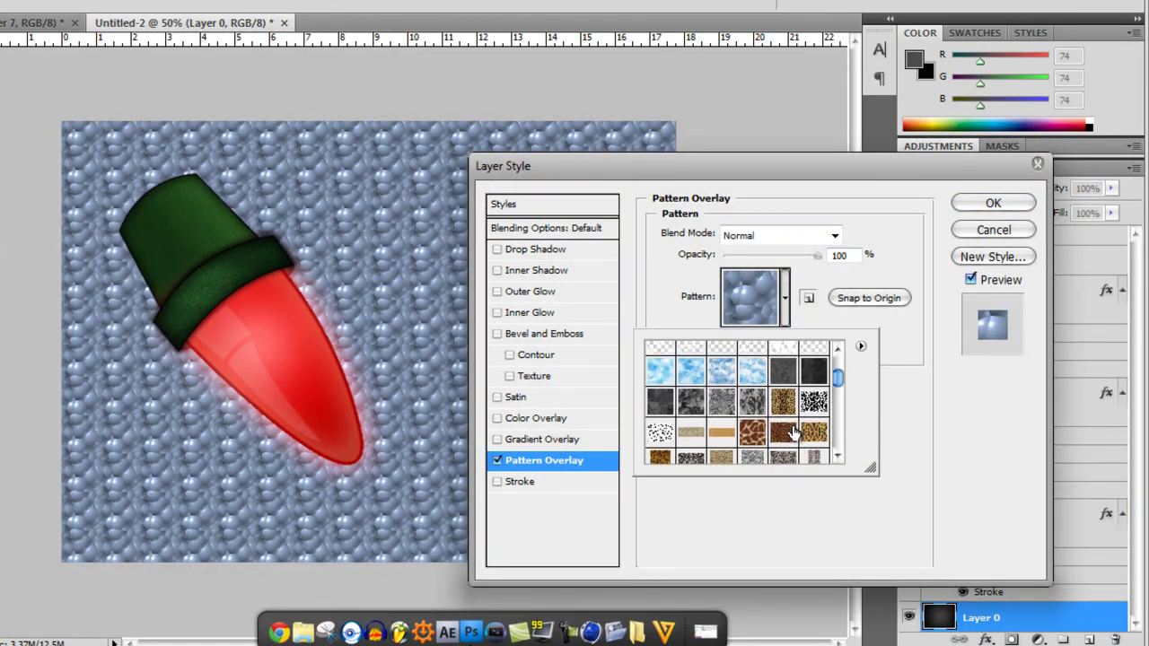
{"action": "left_click", "coordinate": [784, 420]}
{"action": "left_click", "coordinate": [754, 399]}
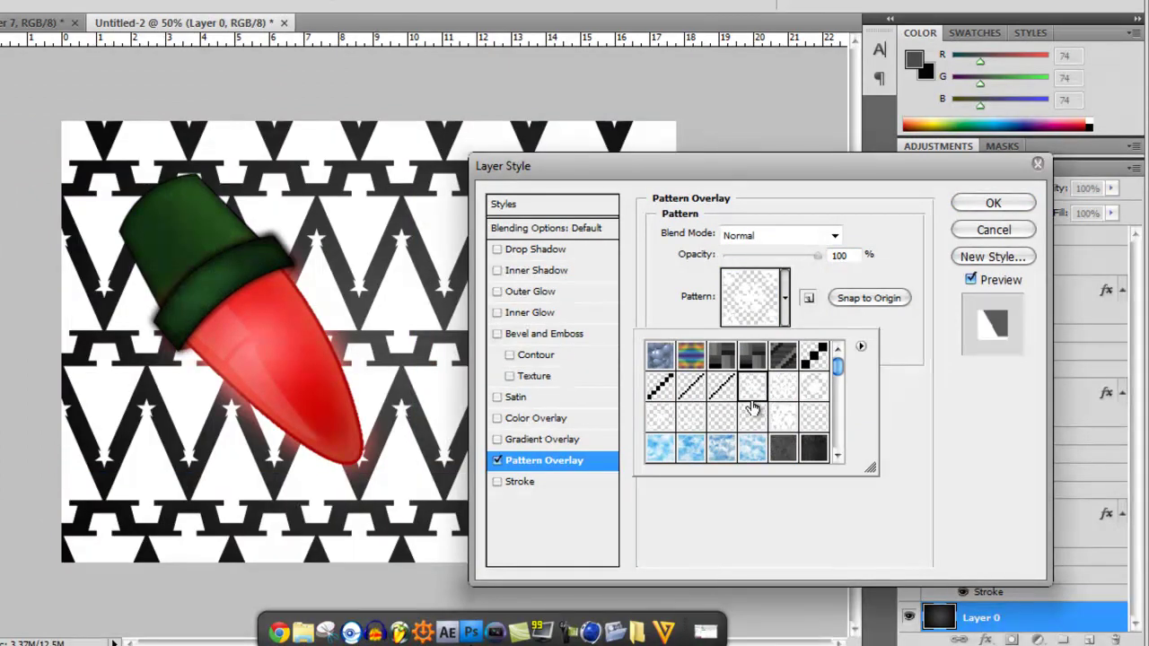
{"action": "left_click", "coordinate": [778, 398]}
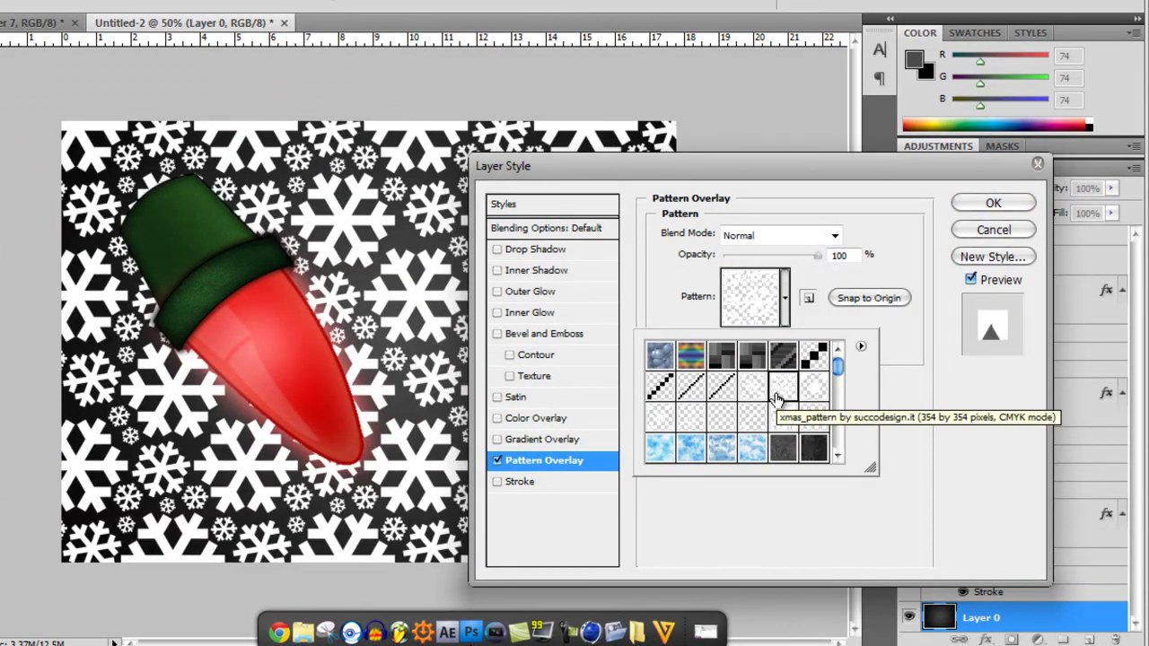
- Set the snowflake pattern's blend mode to Overlay and apply the layer style
{"action": "left_click", "coordinate": [788, 235]}
{"action": "left_click", "coordinate": [788, 236]}
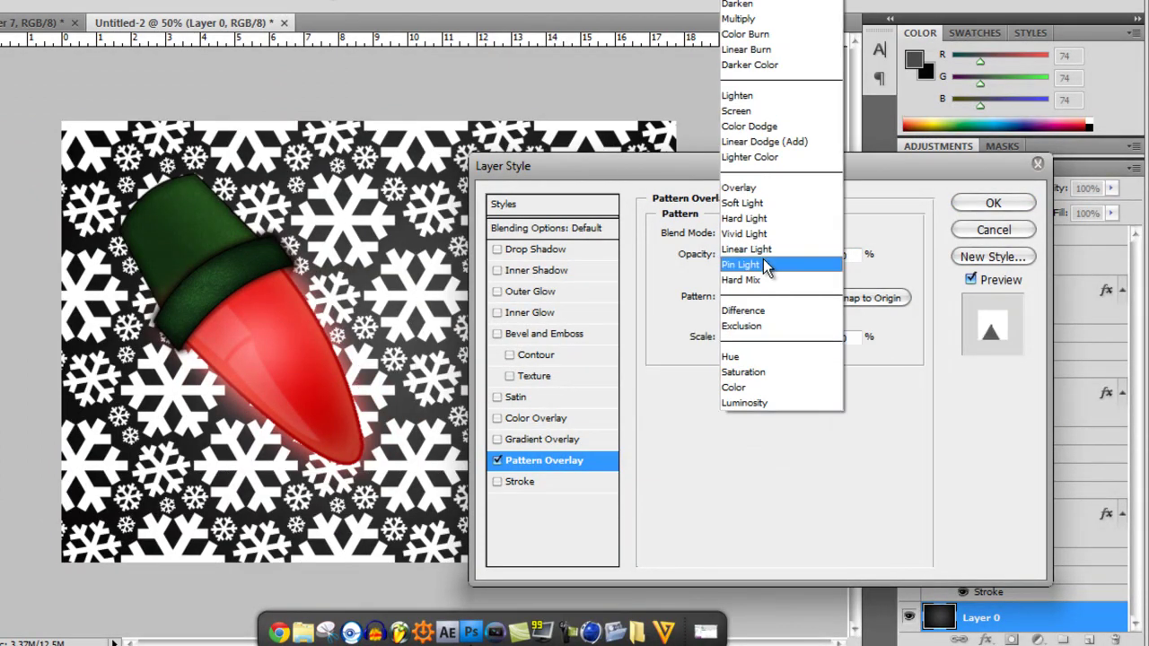
{"action": "left_click", "coordinate": [769, 187]}
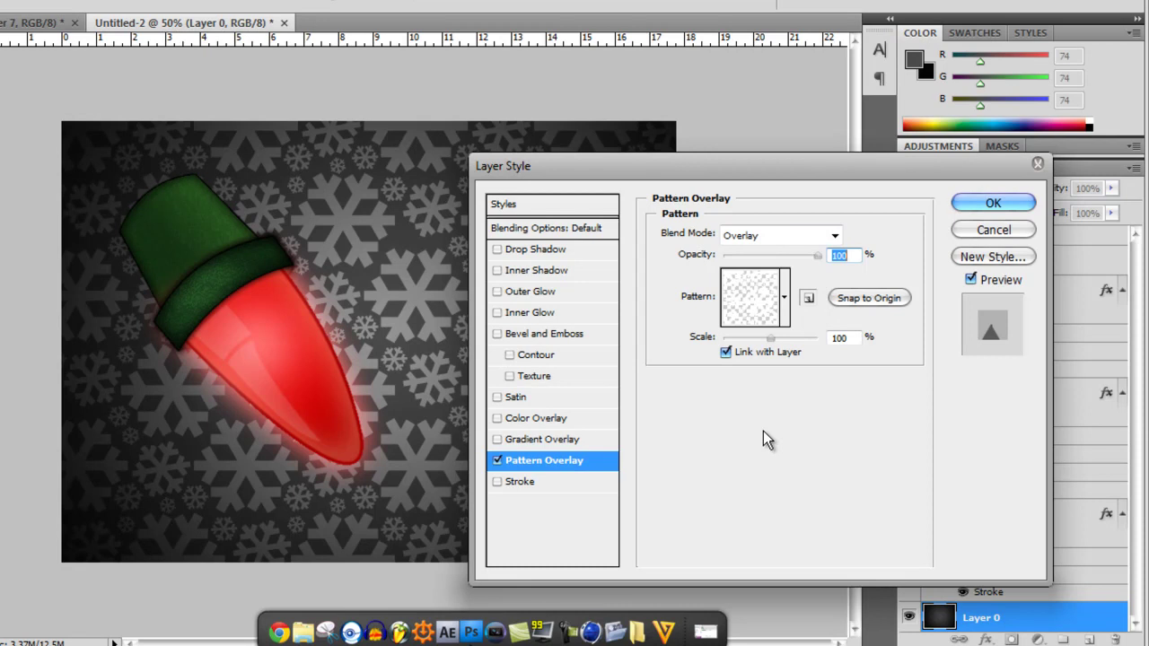
{"action": "key", "text": "Return"}
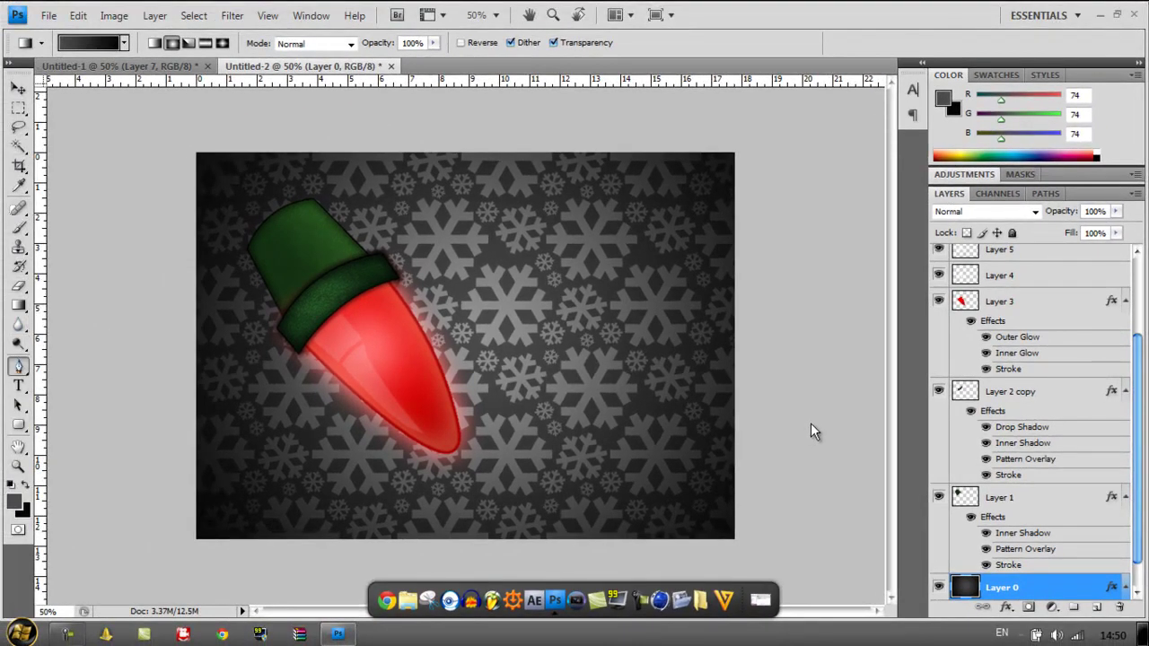
- Draw a curved wire path with the Pen tool from beyond the canvas's left edge, dipping into the green socket, and waving past the upper-right edge
{"action": "key", "text": "p"}
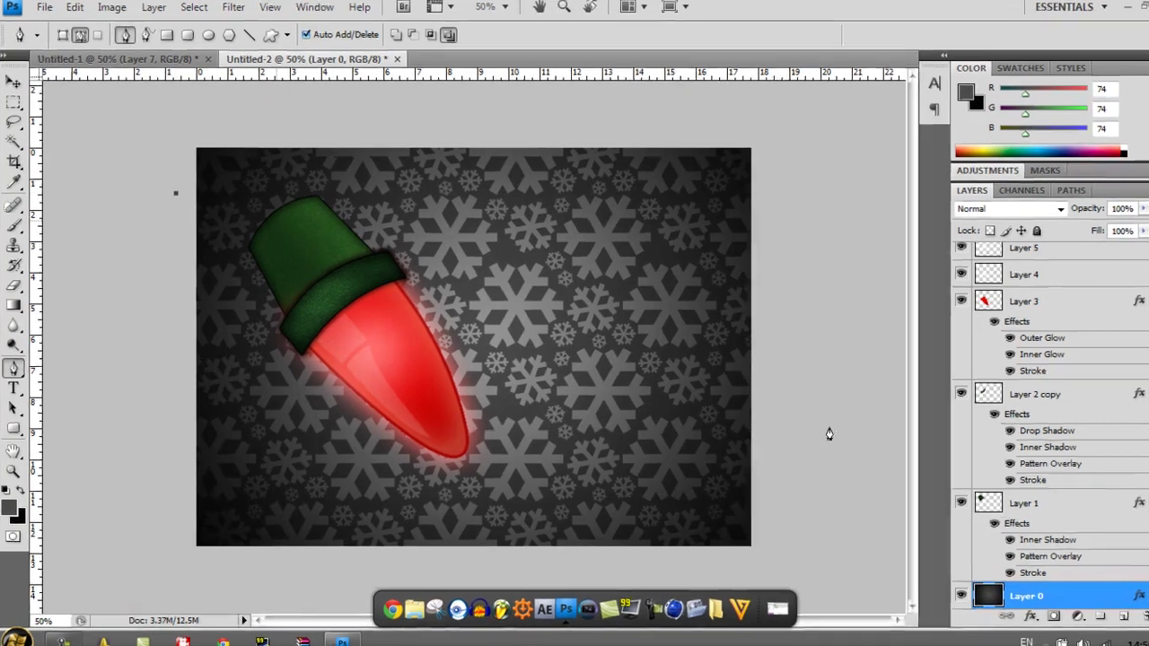
{"action": "left_click_drag", "start_coordinate": [281, 225], "coordinate": [351, 231]}
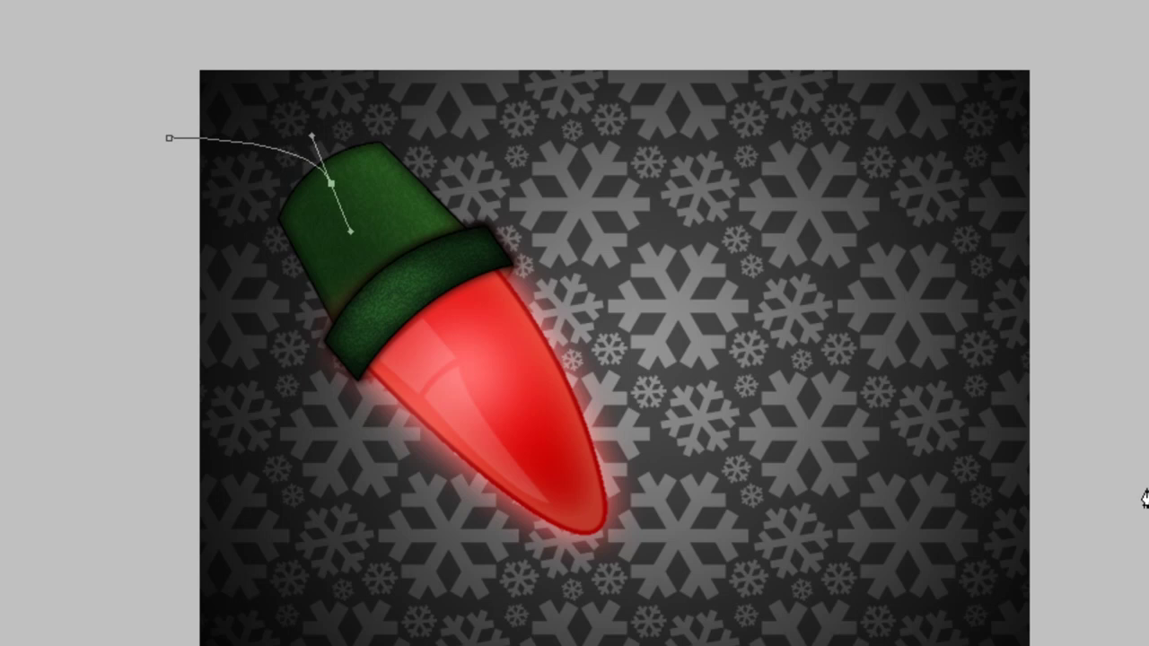
{"action": "left_click_drag", "start_coordinate": [349, 105], "coordinate": [378, 90]}
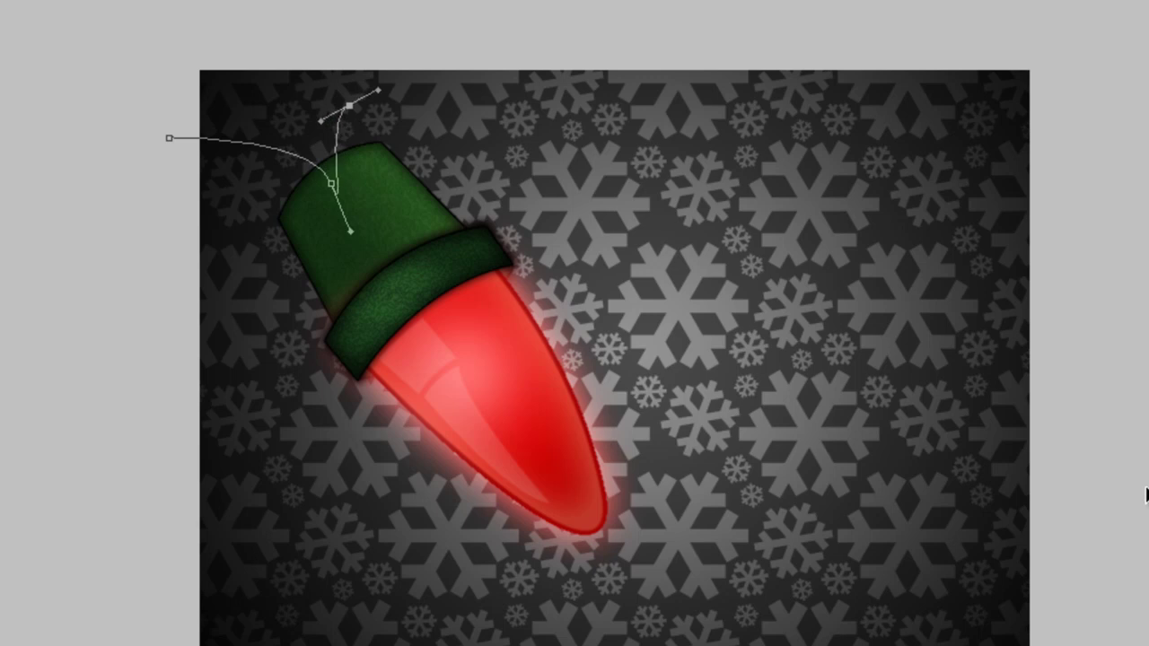
{"action": "left_click_drag", "start_coordinate": [658, 143], "coordinate": [901, 244]}
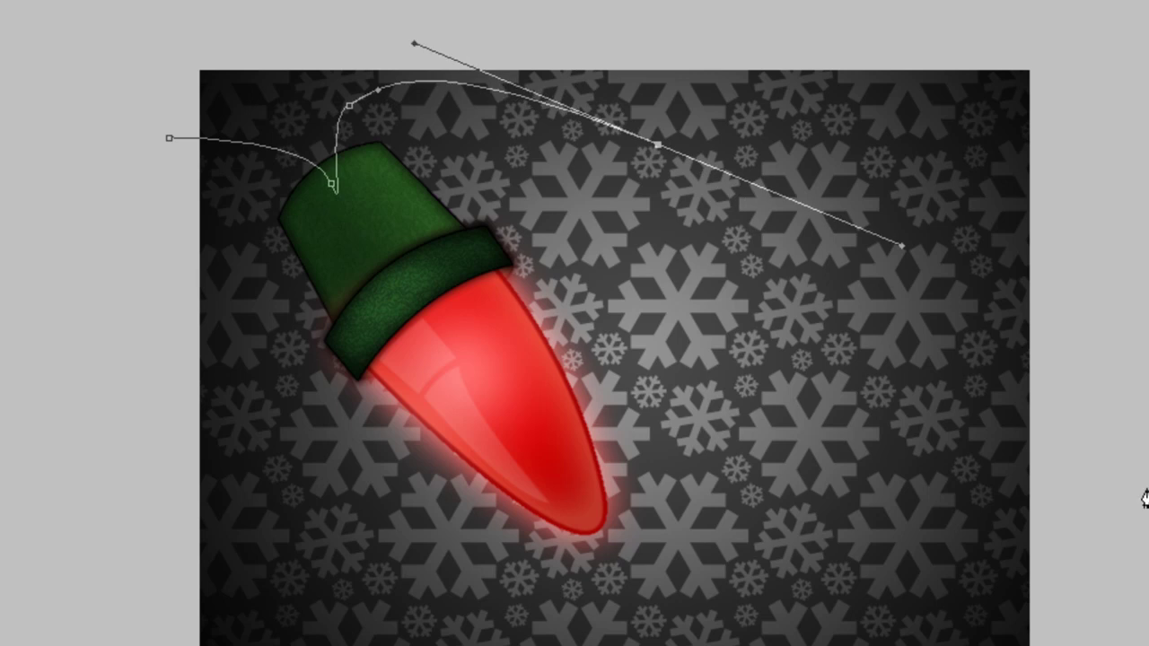
{"action": "left_click", "coordinate": [658, 143], "text": "alt"}
{"action": "left_click_drag", "start_coordinate": [905, 38], "coordinate": [926, 0]}
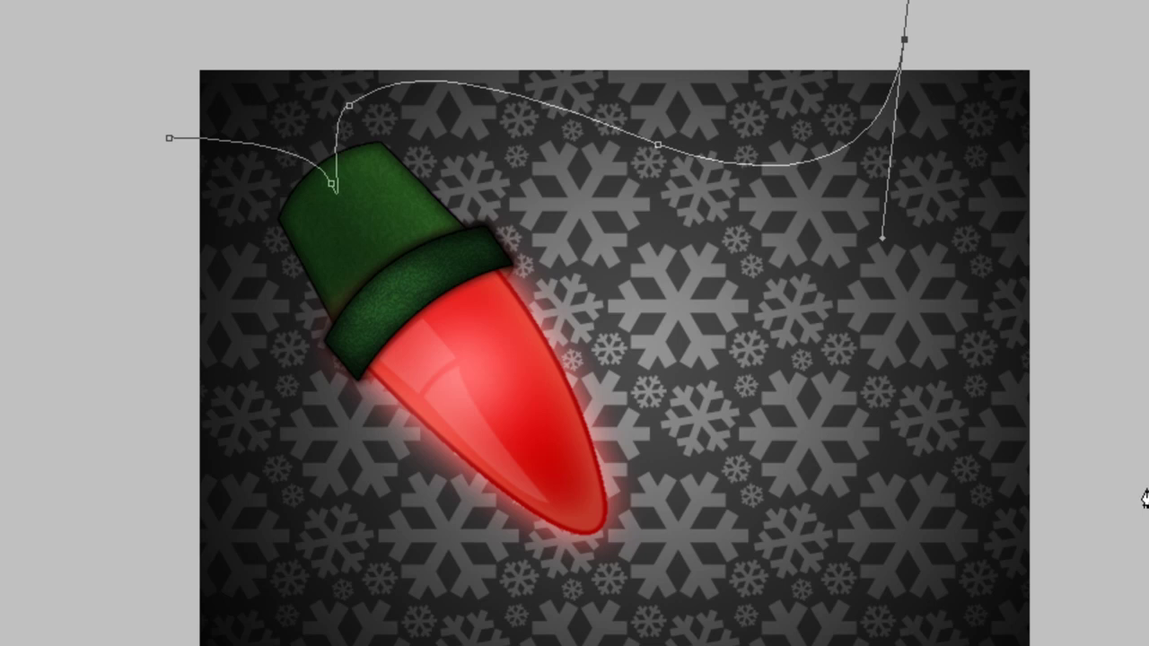
{"action": "right_click", "coordinate": [339, 145]}
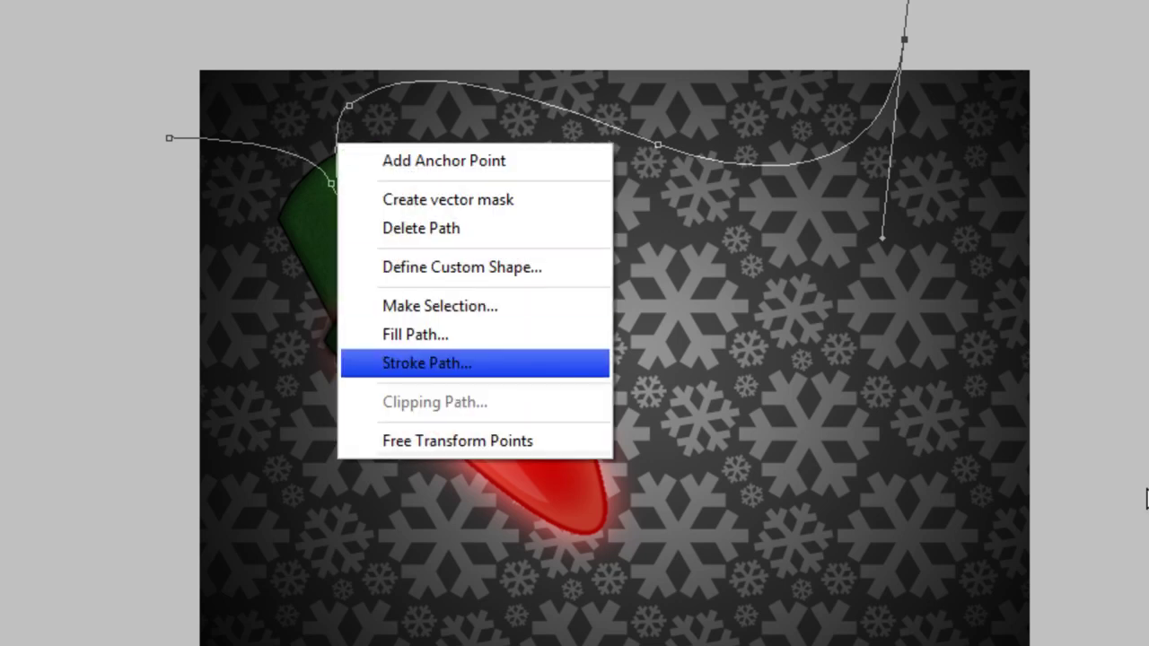
{"action": "key", "text": "Return"}
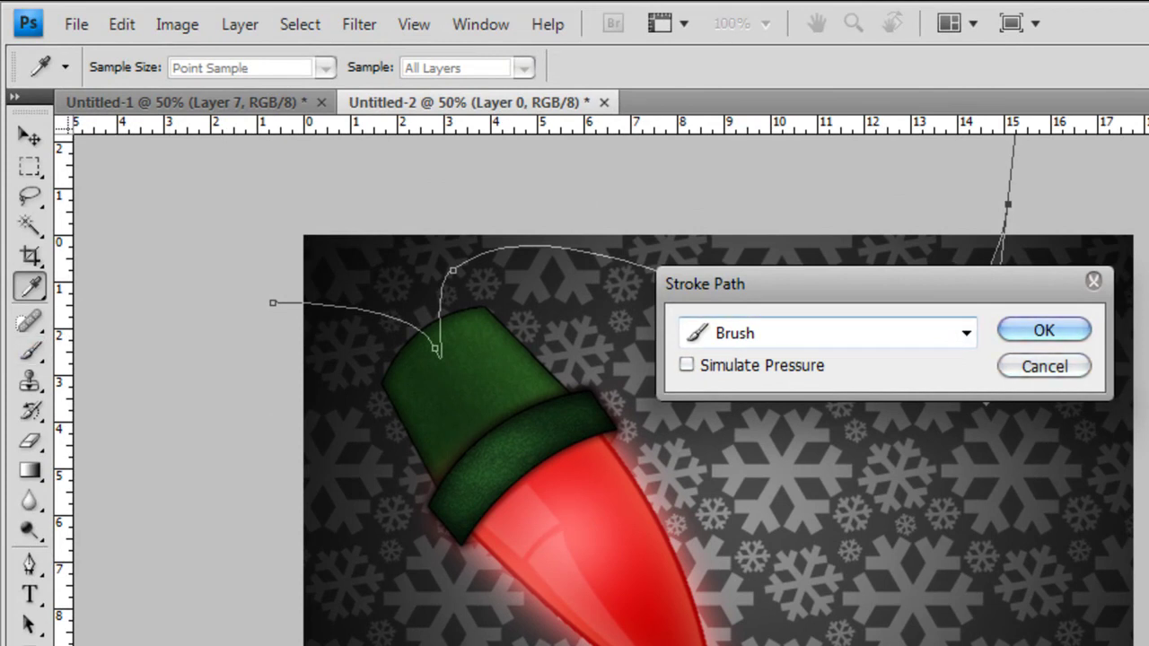
{"action": "key", "text": "Return"}
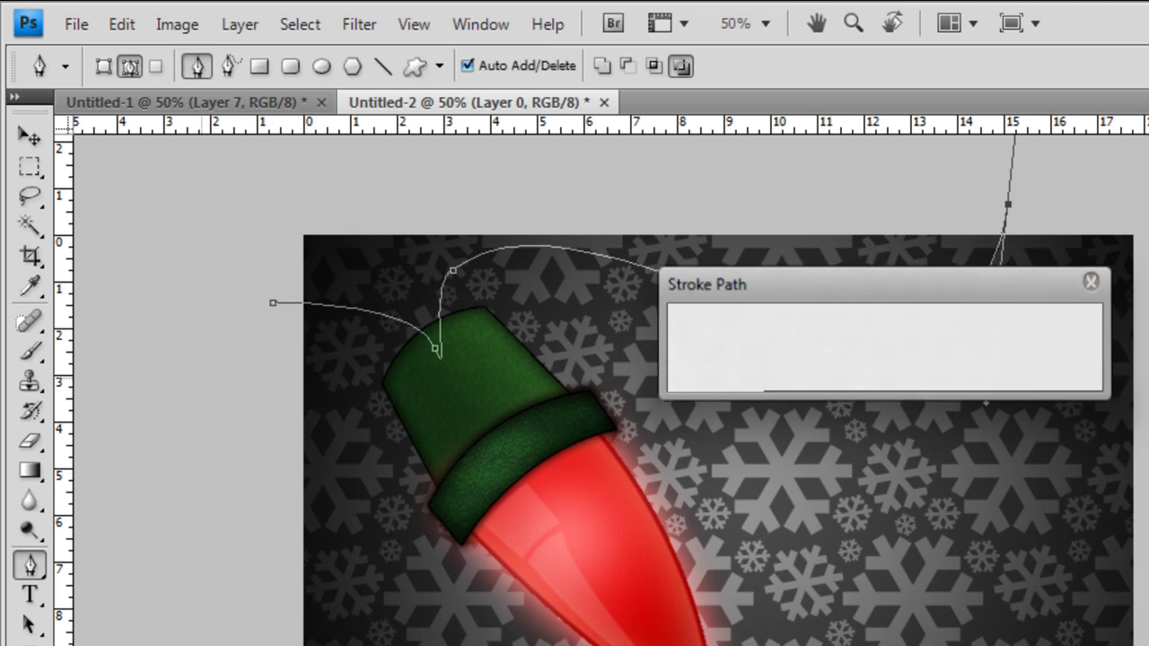
- Set the Brush tool to the hard round 19 px brush
{"action": "left_click", "coordinate": [29, 351]}
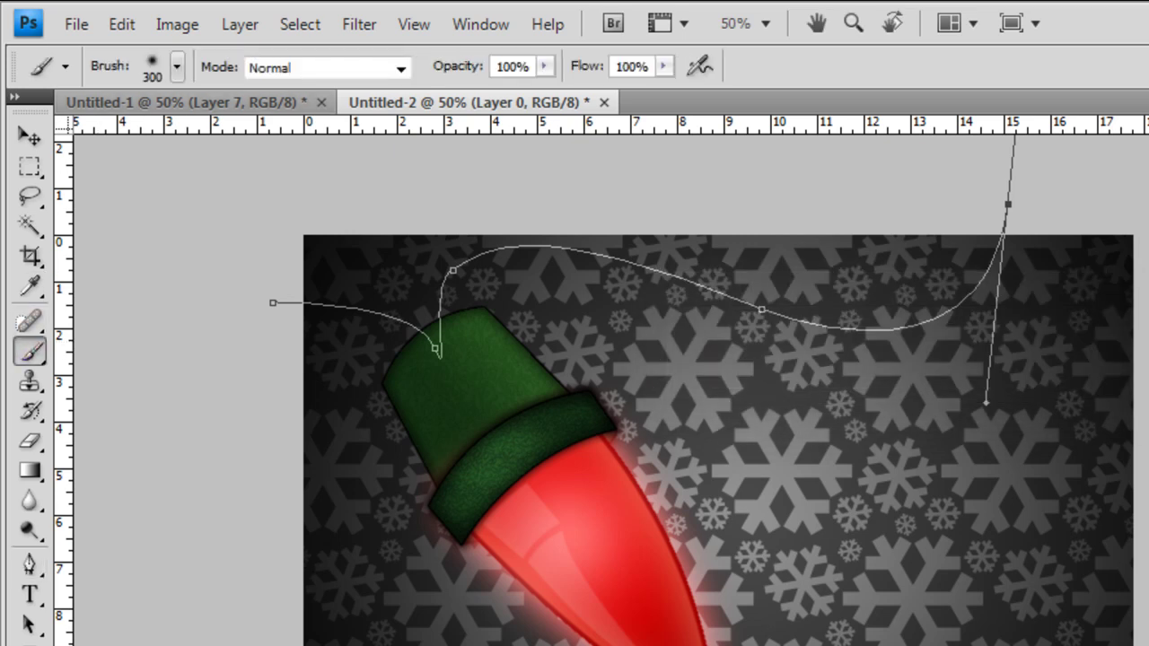
{"action": "left_click", "coordinate": [177, 66]}
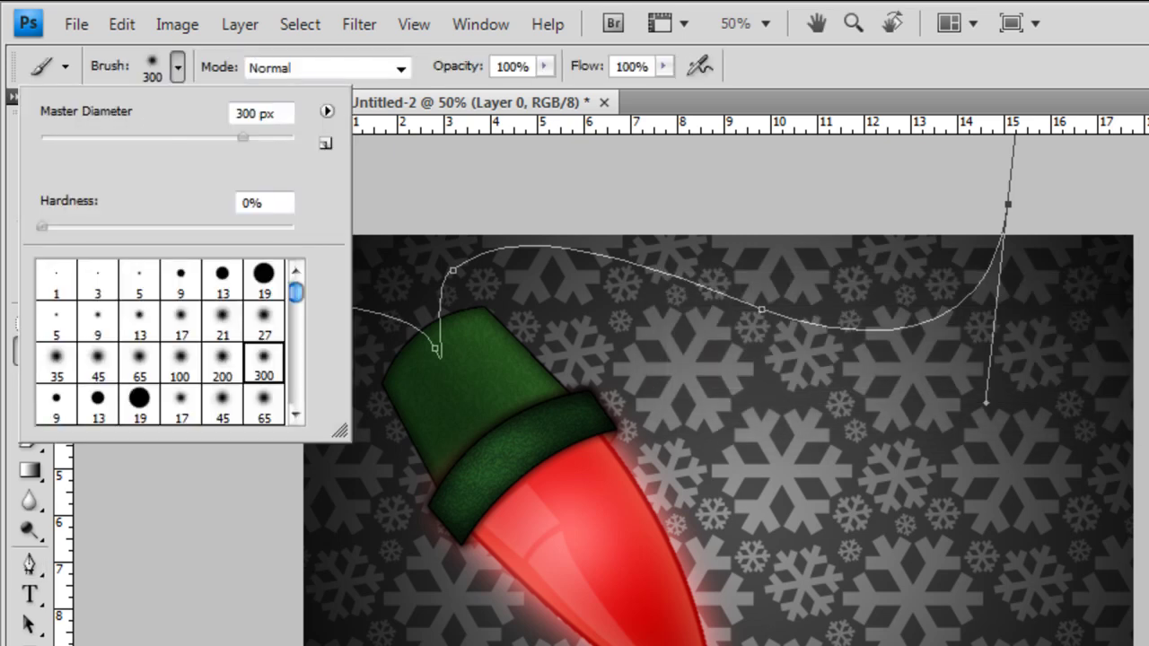
{"action": "left_click", "coordinate": [263, 278]}
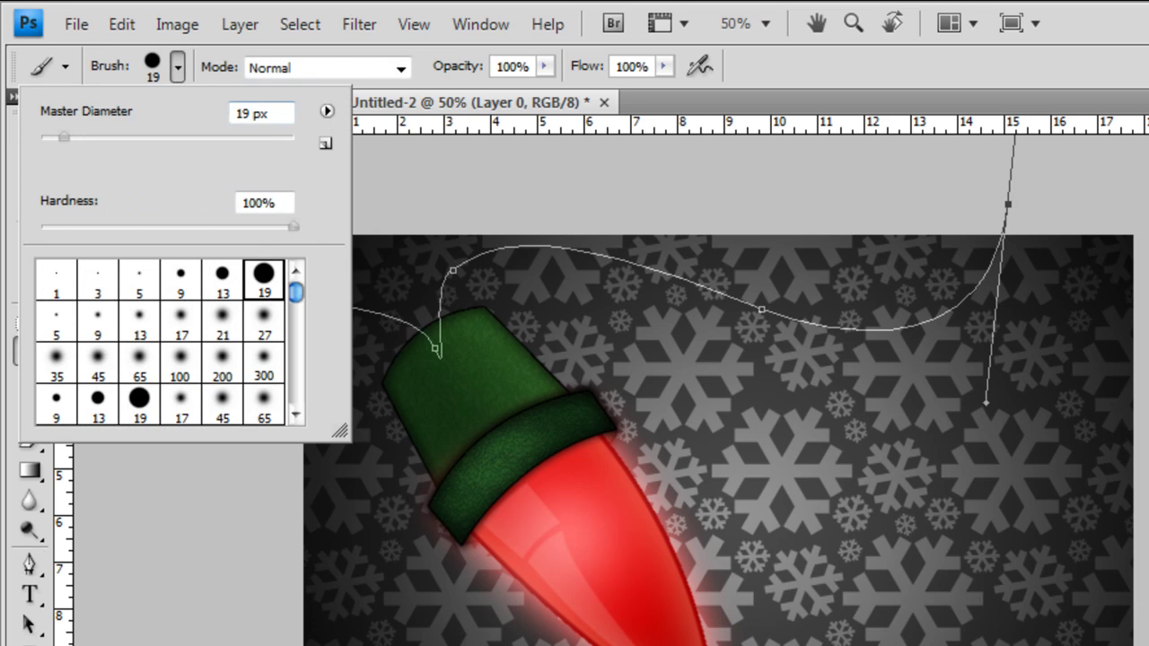
{"action": "key", "text": "Return"}
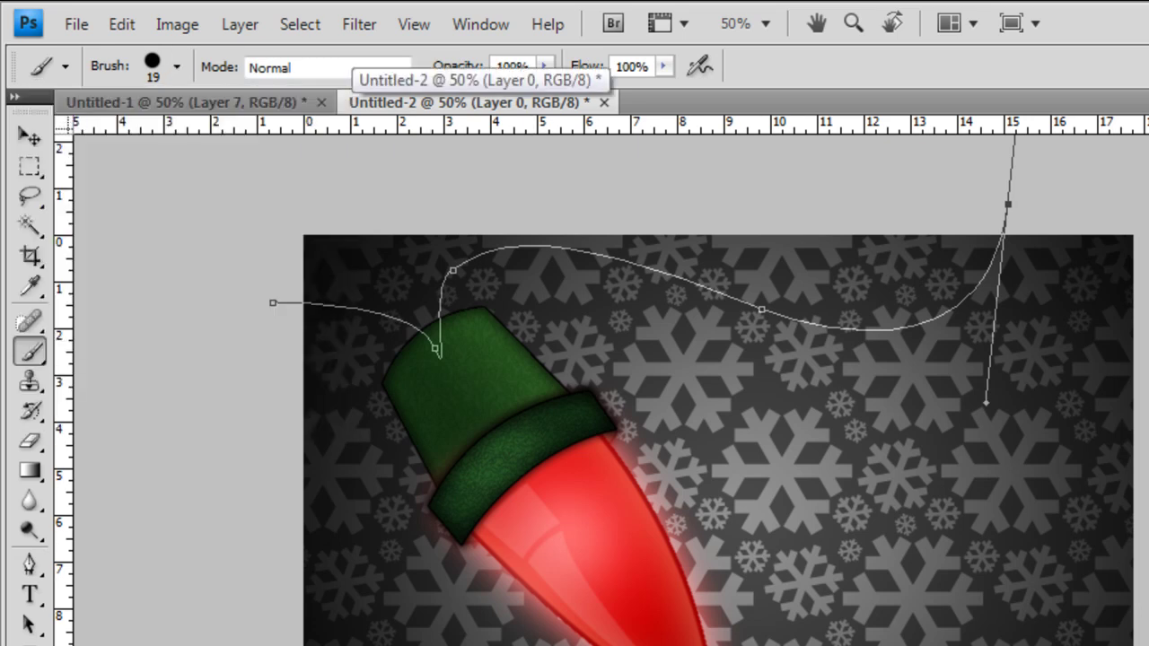
- Try stroking the wire path on Layer 0 with the gray 19 px brush, and undo the stroke
{"action": "left_click", "coordinate": [29, 565]}
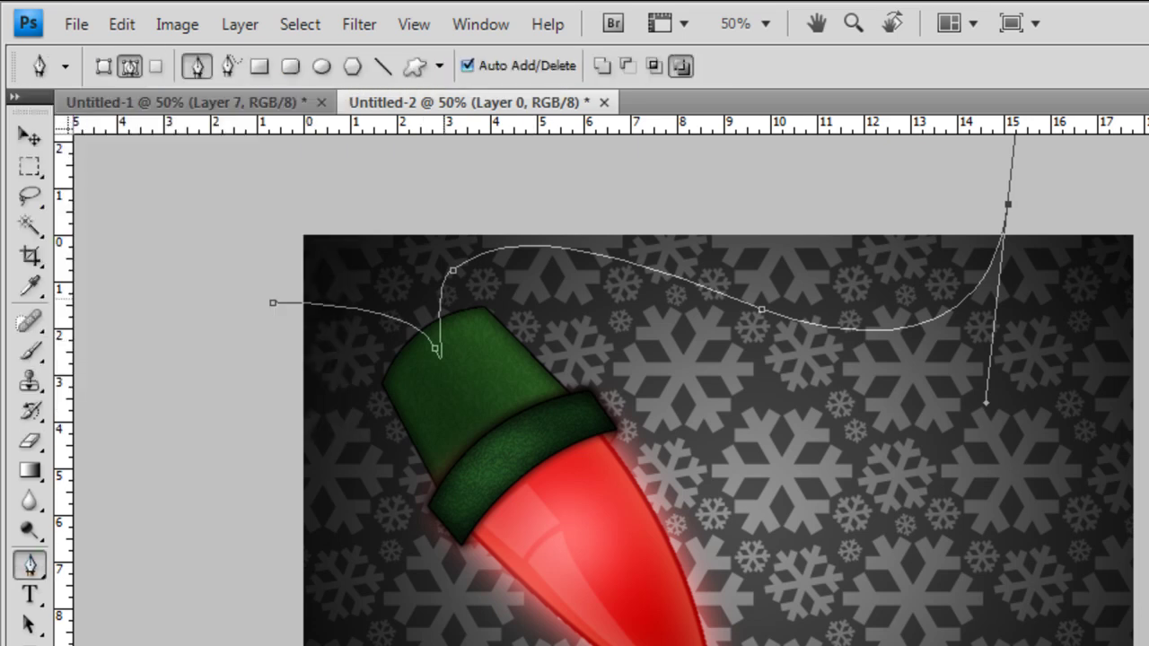
{"action": "right_click", "coordinate": [443, 301]}
{"action": "left_click", "coordinate": [503, 520]}
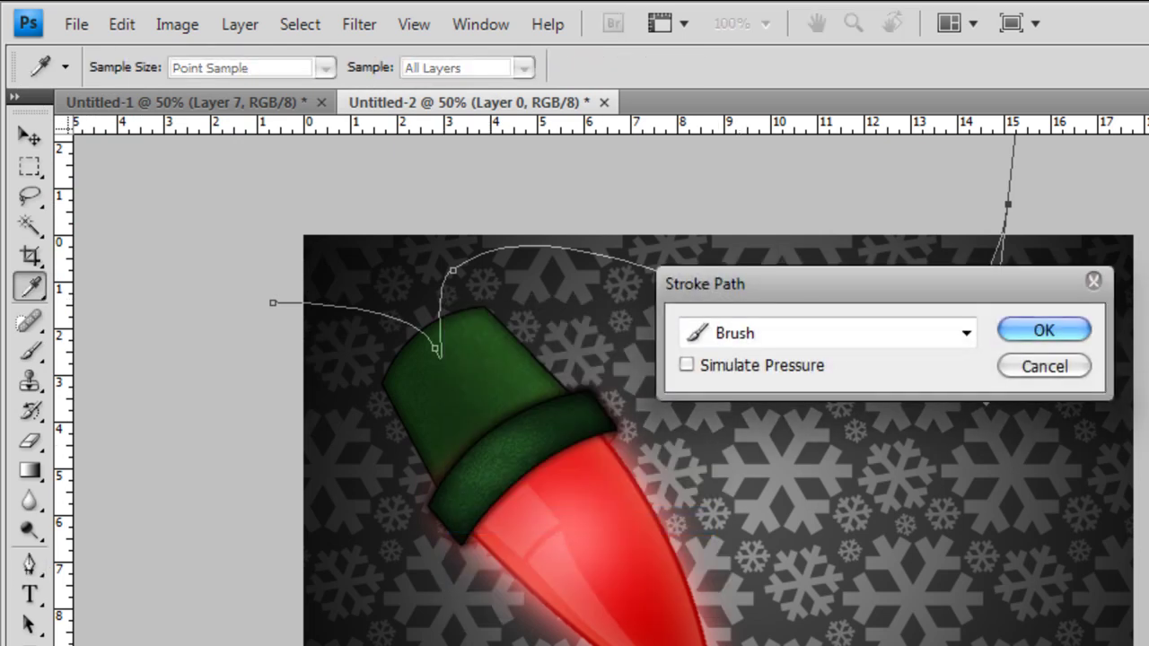
{"action": "key", "text": "Return"}
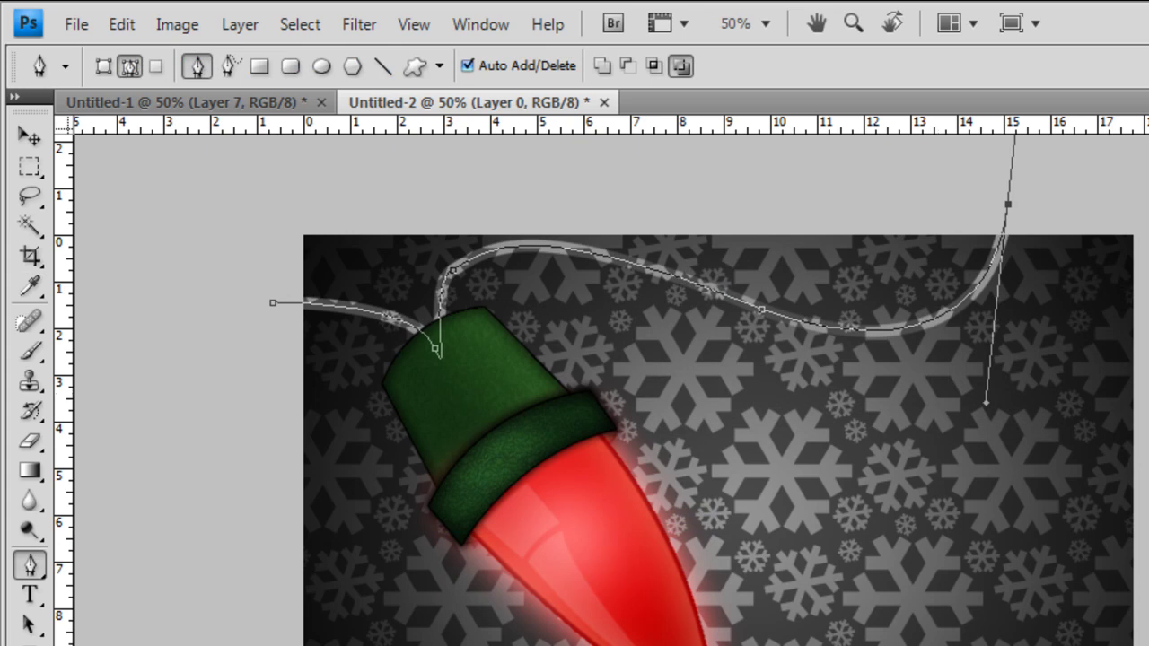
{"action": "left_click", "coordinate": [122, 24]}
{"action": "left_click", "coordinate": [161, 52]}
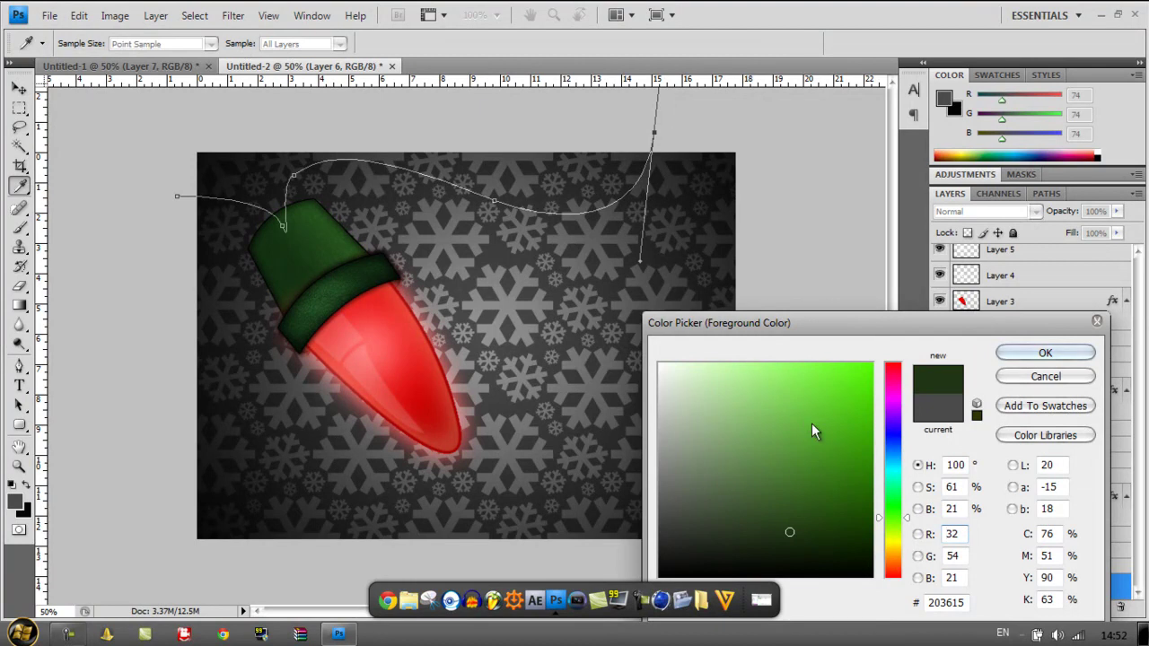
- Set the foreground color to dark green #203615 and stroke the wire path with the brush on Layer 6, without simulated pressure
{"action": "key", "text": "Return"}
{"action": "key", "text": "p"}
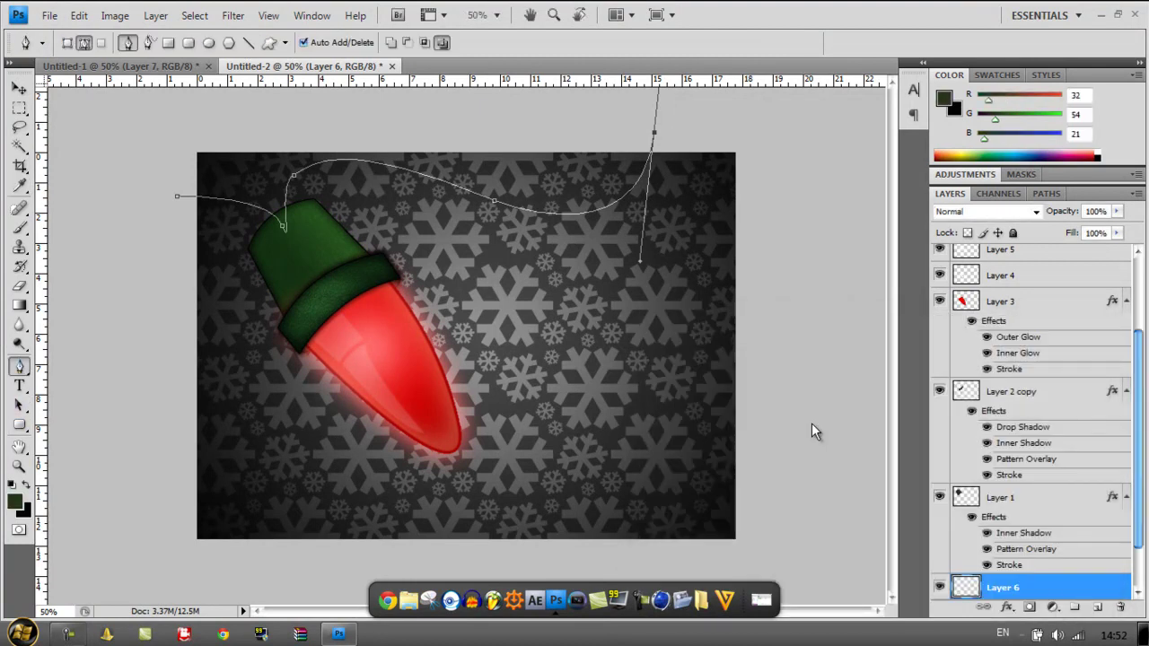
{"action": "key", "text": "Menu"}
{"action": "key", "text": "Down"}
{"action": "key", "text": "Down"}
{"action": "key", "text": "Down"}
{"action": "key", "text": "Down"}
{"action": "key", "text": "Down"}
{"action": "key", "text": "Down"}
{"action": "key", "text": "Return"}
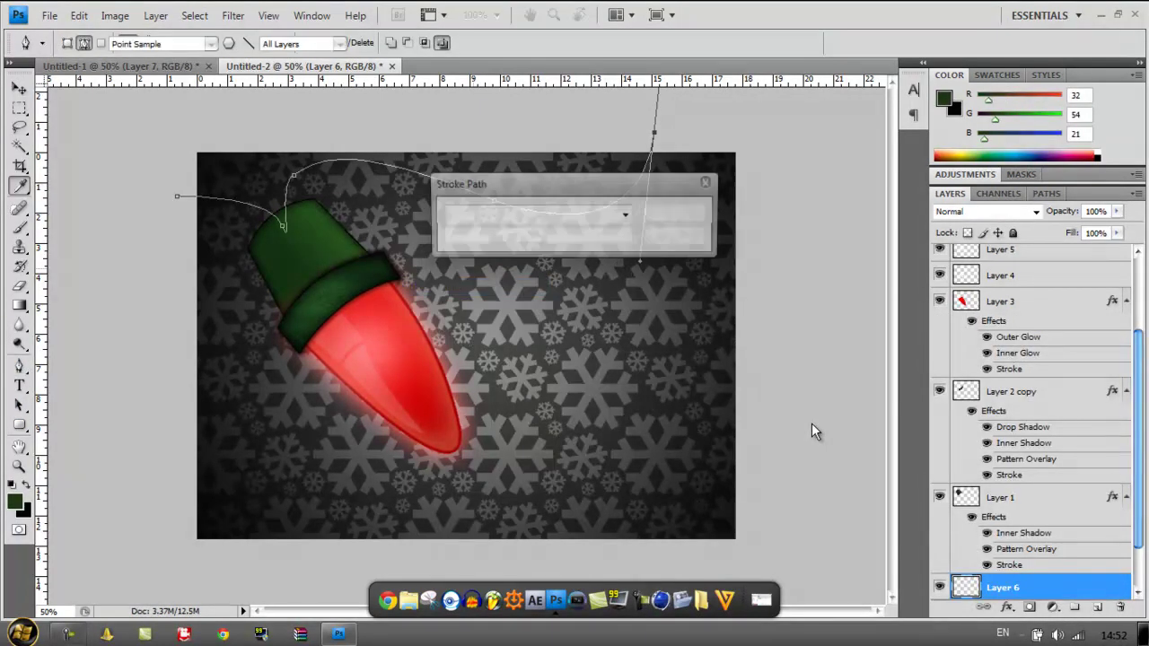
{"action": "key", "text": "Return"}
- Delete the wire's pen path, keeping the green stroke on Layer 6
{"action": "key", "text": "alt+s"}
{"action": "key", "text": "Down"}
{"action": "key", "text": "Escape"}
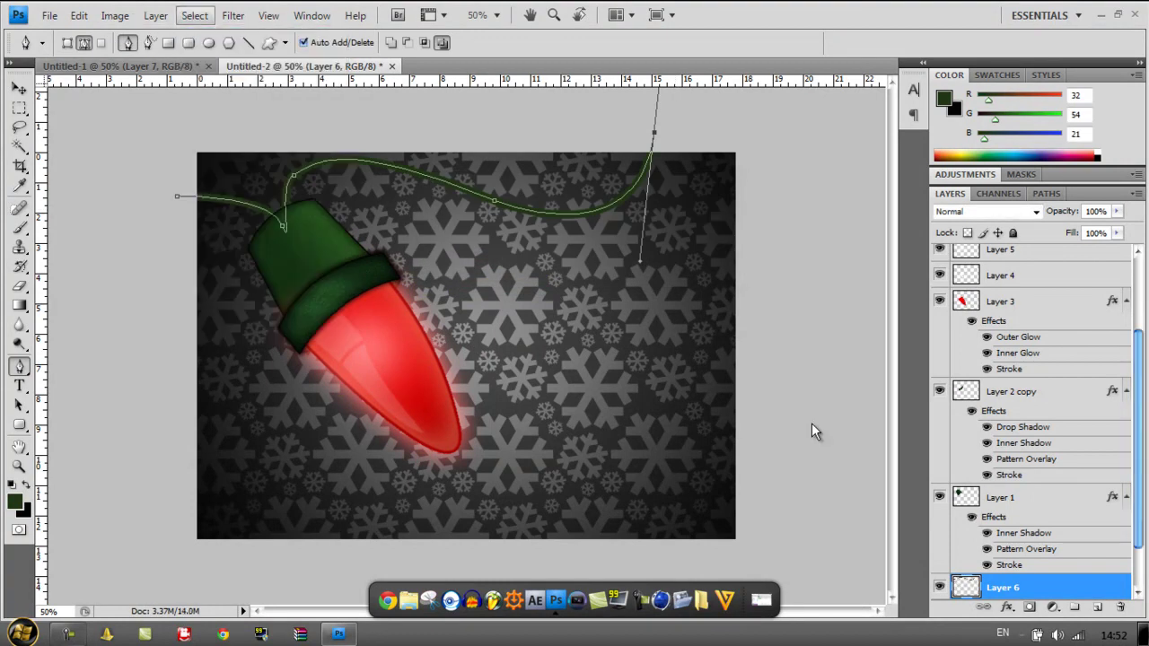
{"action": "key", "text": "Menu"}
{"action": "key", "text": "Down"}
{"action": "key", "text": "Down"}
{"action": "key", "text": "Down"}
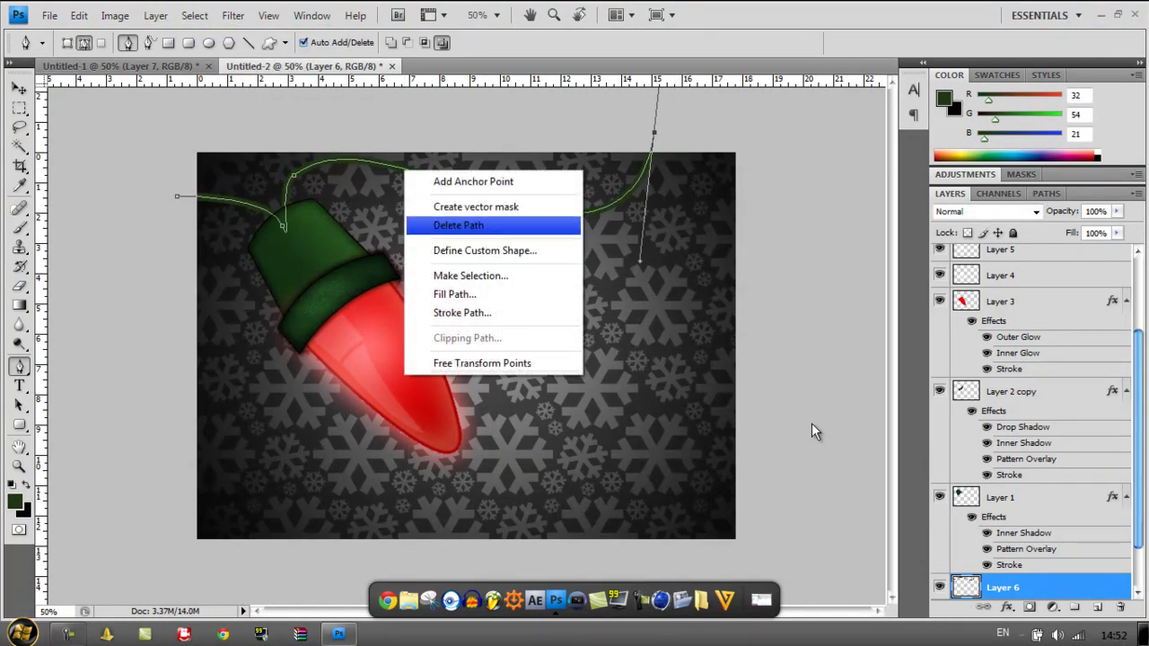
{"action": "key", "text": "Return"}
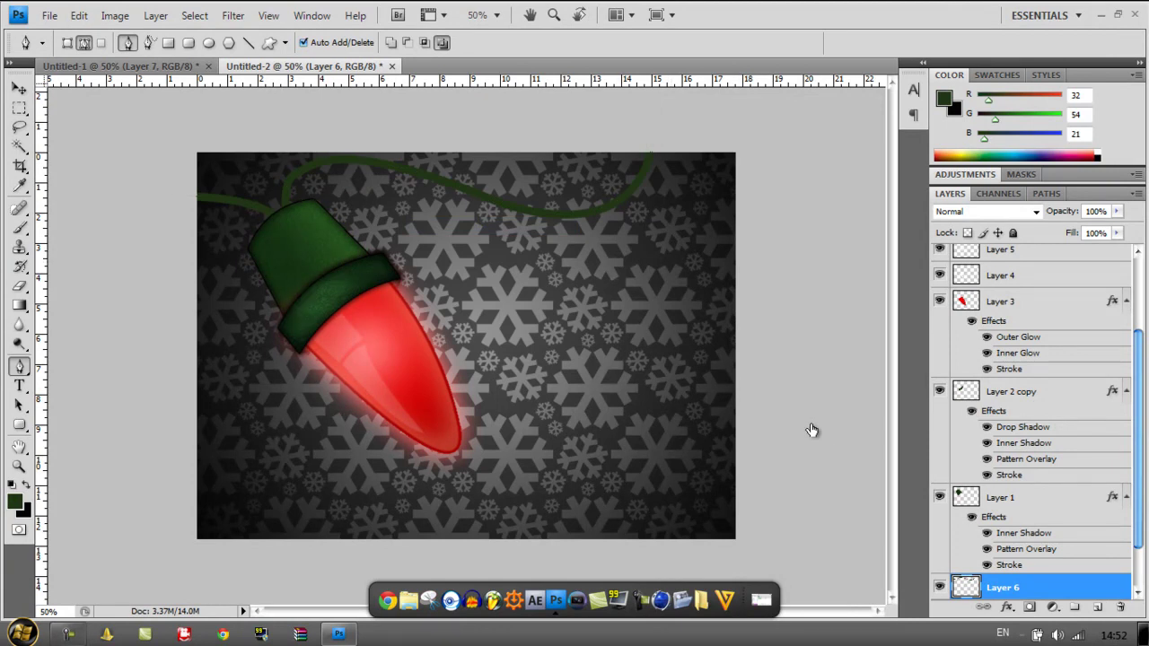
- Give the wire on Layer 6 a 2 px black outside stroke and a Pattern Overlay using the dark gray diagonal-stripe pattern
{"action": "key", "text": "h"}
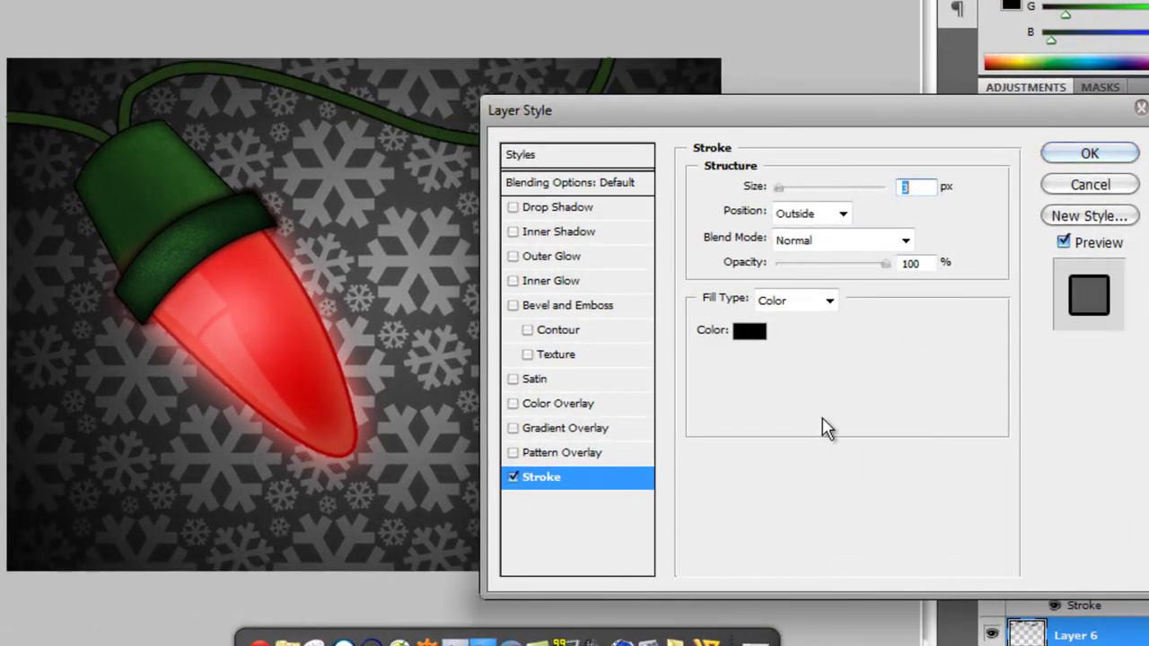
{"action": "type", "text": "2"}
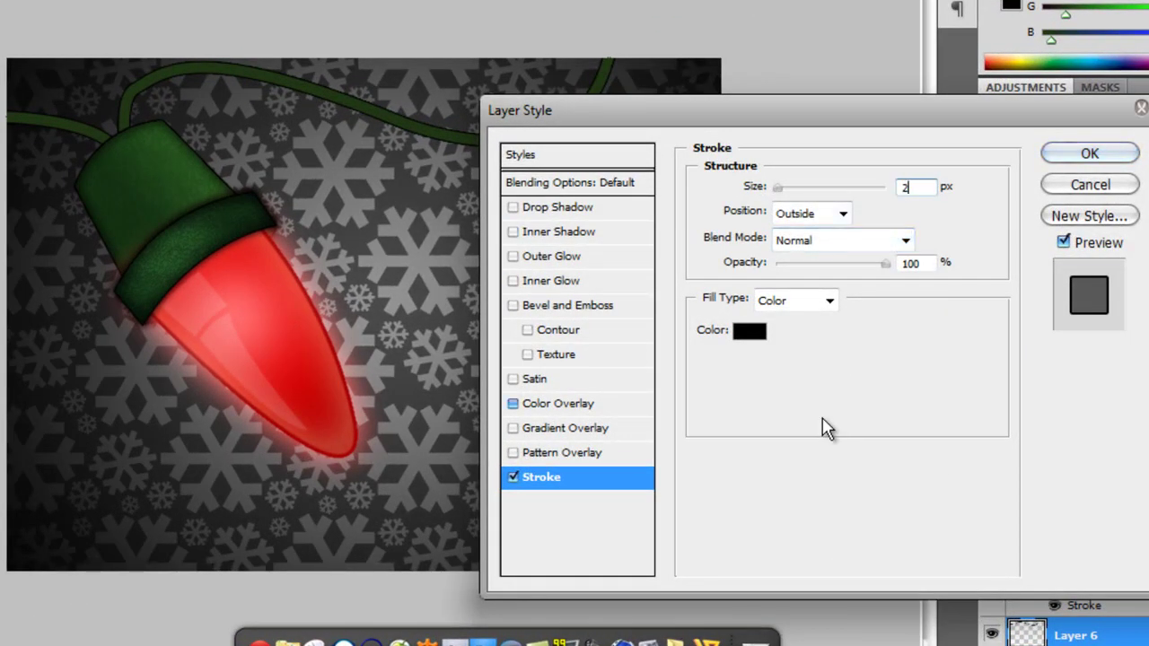
{"action": "key", "text": "ctrl+9"}
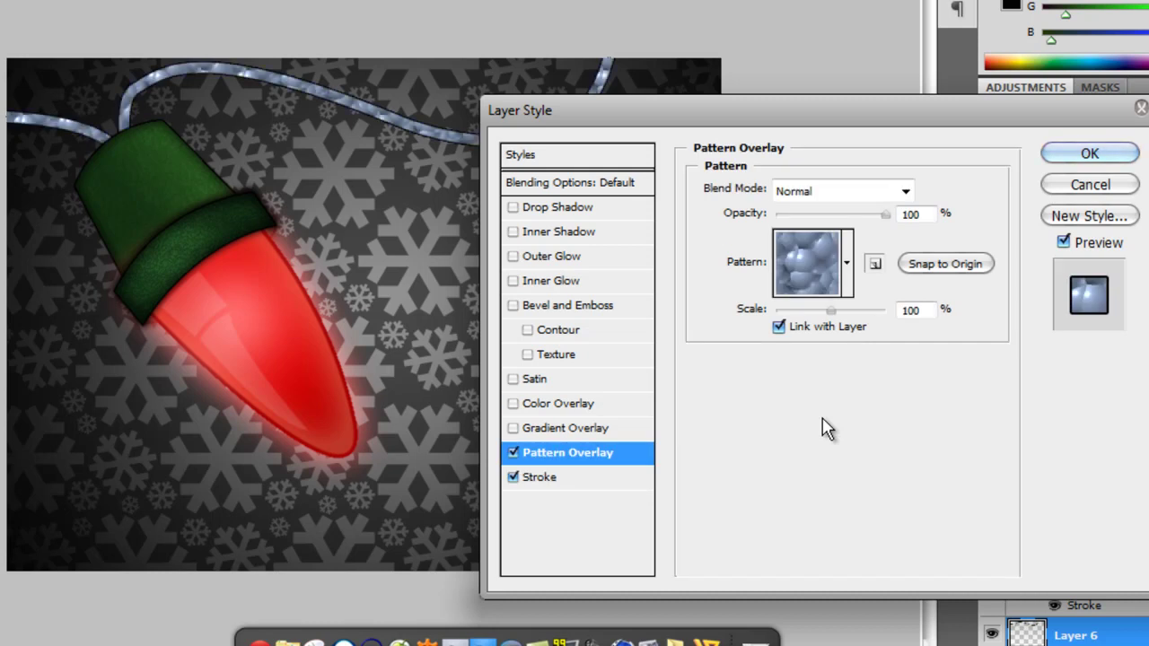
{"action": "key", "text": "space"}
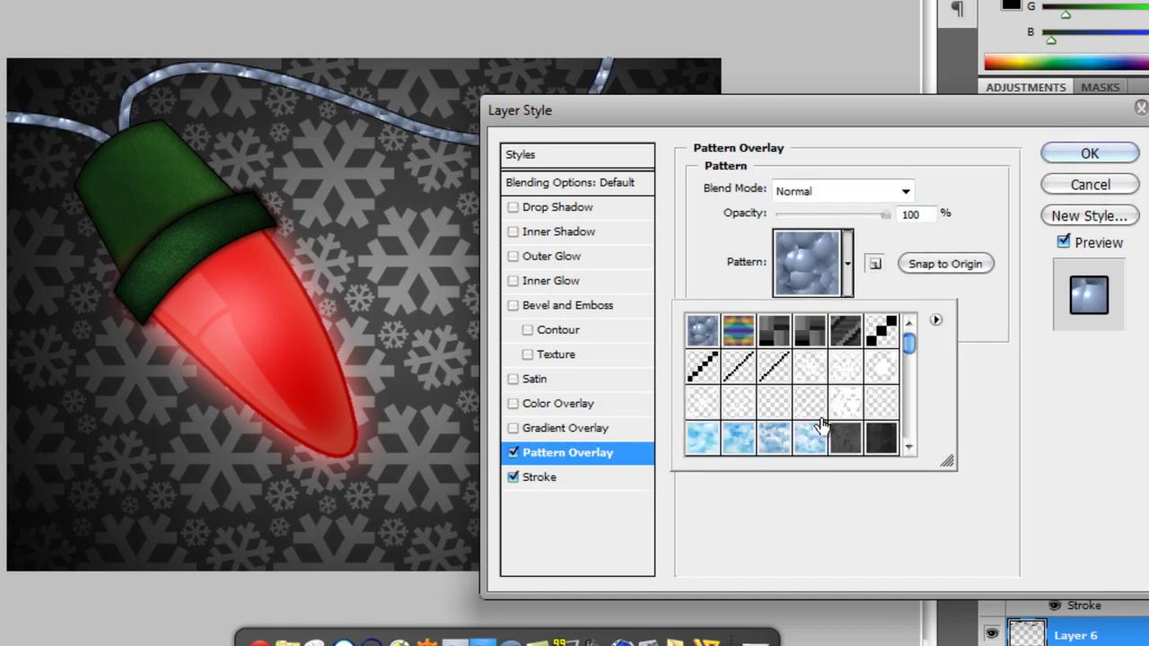
{"action": "key", "text": "Right"}
{"action": "key", "text": "Right"}
{"action": "key", "text": "Right"}
{"action": "key", "text": "Right"}
{"action": "key", "text": "Right"}
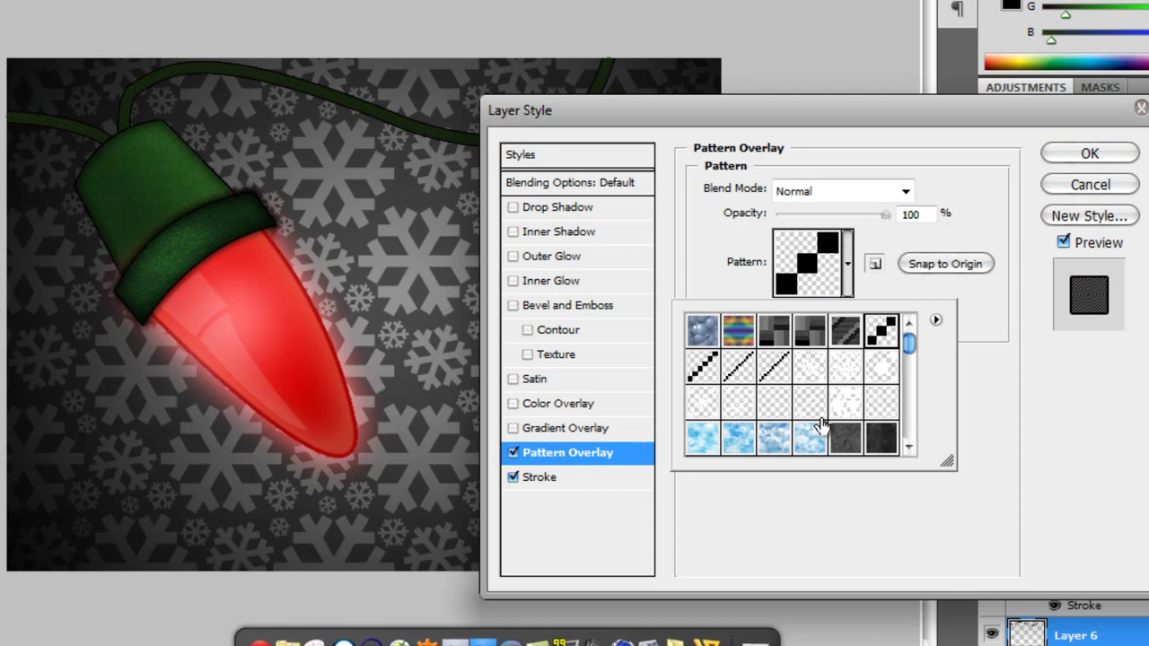
{"action": "key", "text": "Left"}
{"action": "key", "text": "Return"}
- Set the wire's Pattern Overlay blend mode to Overlay and switch to the finer black stepped diagonal pattern on transparency
{"action": "key", "text": "shift+Tab"}
{"action": "key", "text": "alt+Down"}
{"action": "key", "text": "Up"}
{"action": "key", "text": "Up"}
{"action": "key", "text": "Up"}
{"action": "key", "text": "Up"}
{"action": "key", "text": "Return"}
{"action": "key", "text": "Tab"}
{"action": "key", "text": "Tab"}
{"action": "key", "text": "alt+Down"}
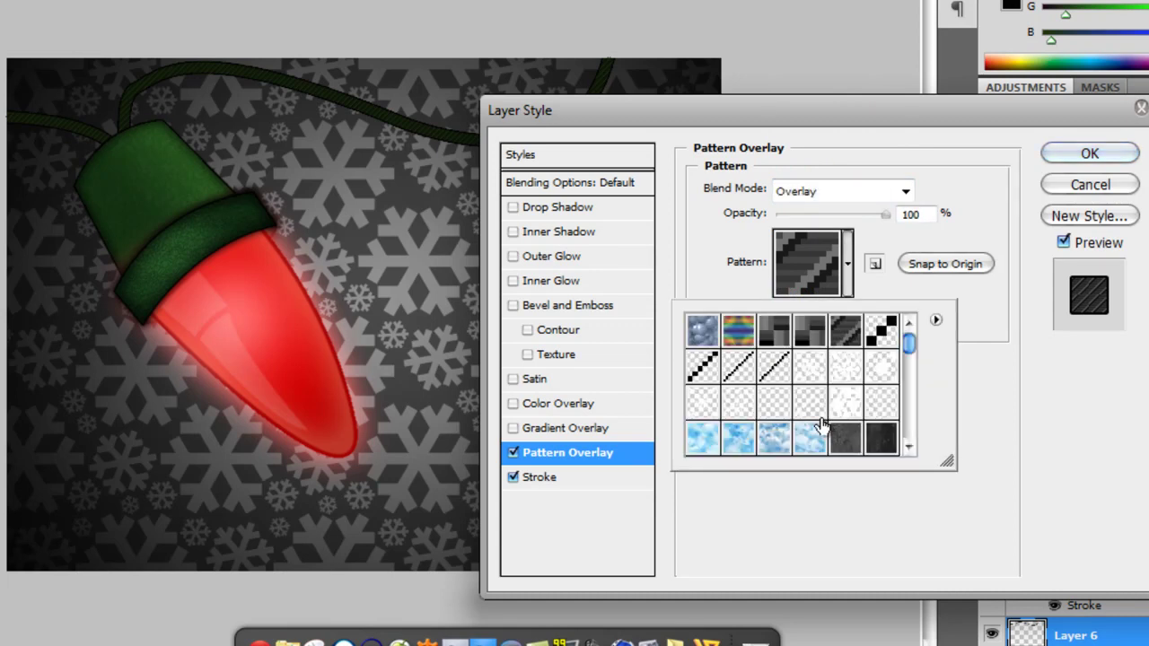
{"action": "key", "text": "Right"}
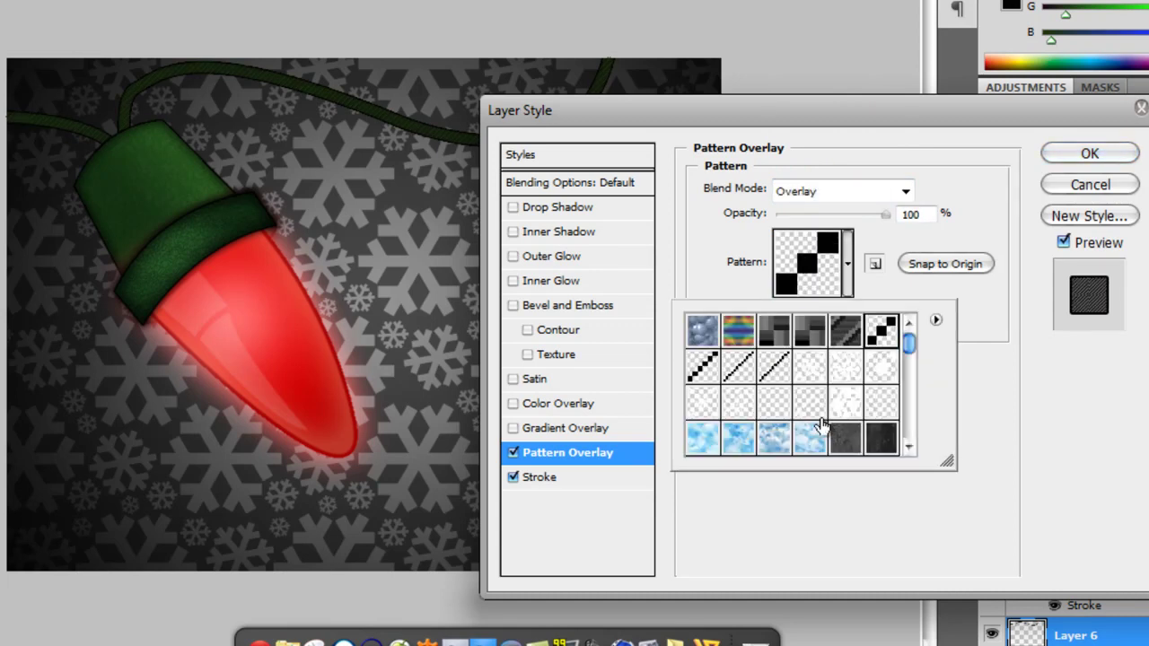
{"action": "key", "text": "Right"}
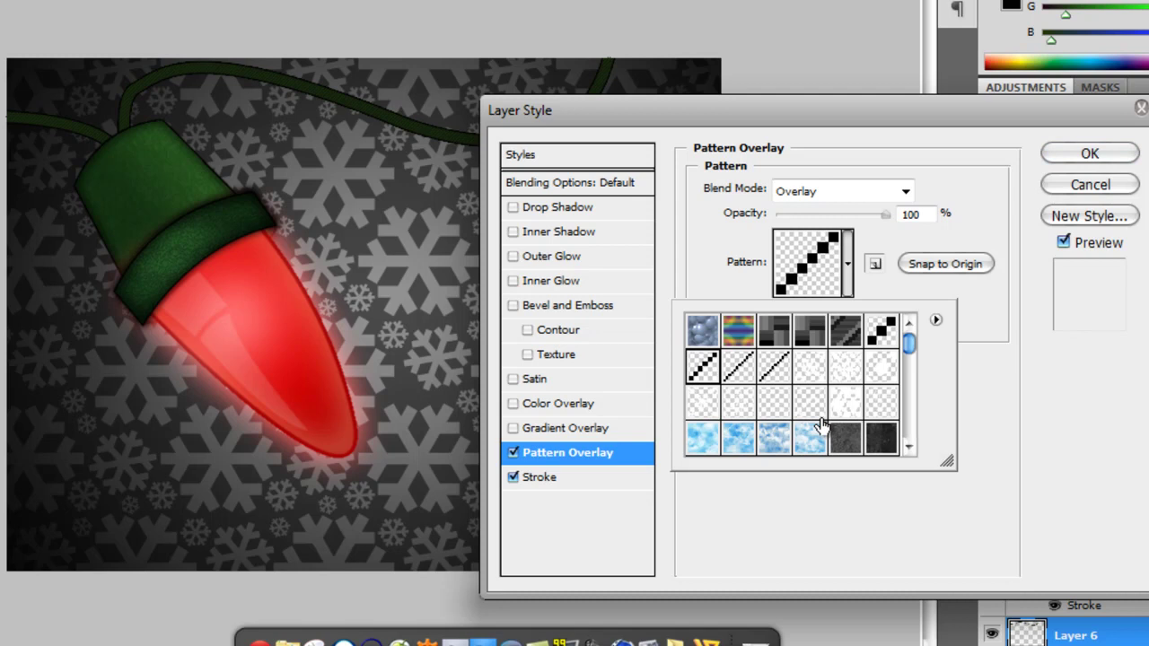
{"action": "key", "text": "Return"}
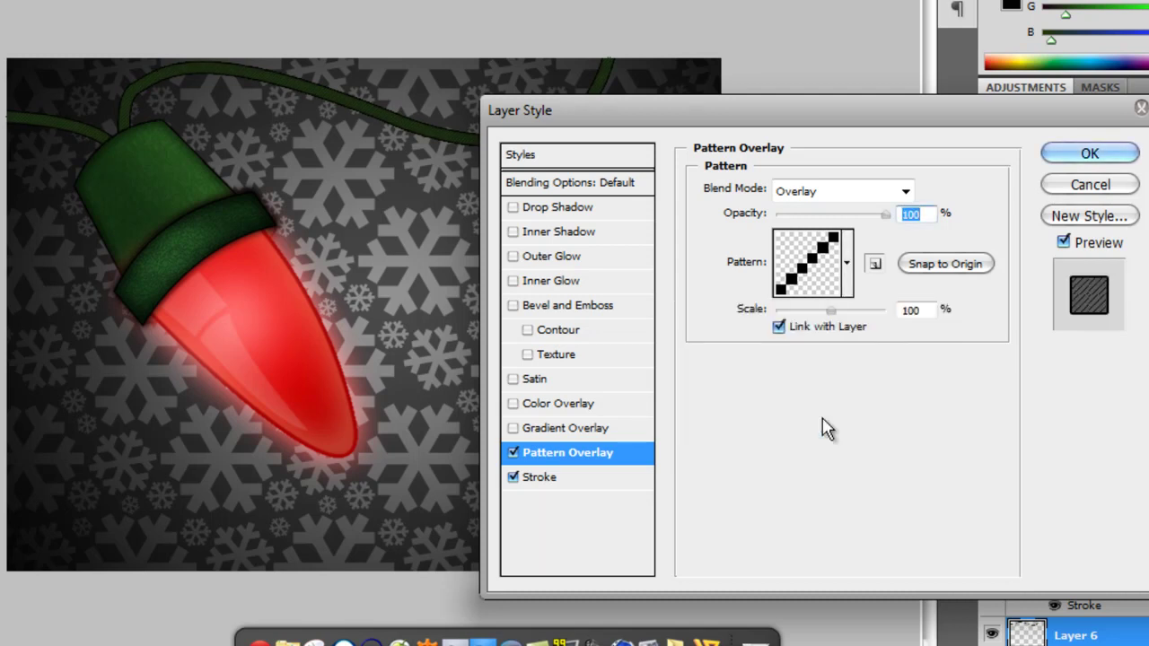
- Add a smooth Inner Bevel to the wire with Bevel and Emboss and set its soften to 10 px
{"action": "key", "text": "shift+Tab"}
{"action": "key", "text": "shift+Tab"}
{"action": "key", "text": "shift+Tab"}
{"action": "key", "text": "shift+Tab"}
{"action": "key", "text": "space"}
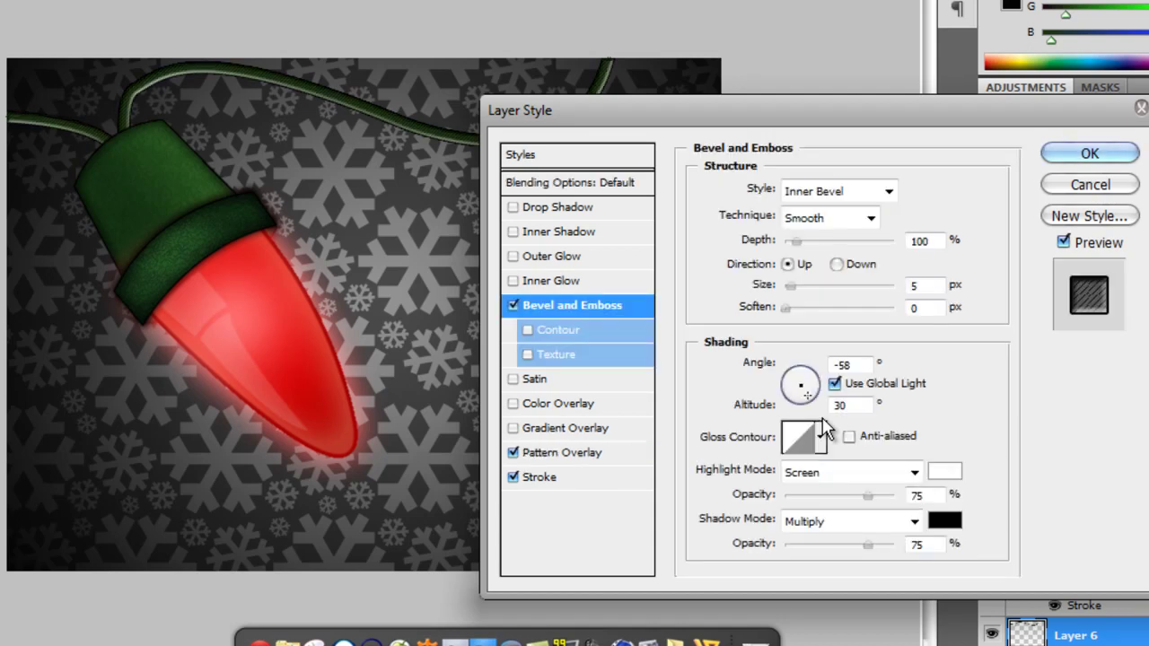
{"action": "key", "text": "Tab"}
{"action": "key", "text": "Tab"}
{"action": "key", "text": "Tab"}
{"action": "key", "text": "Tab"}
{"action": "key", "text": "Tab"}
{"action": "key", "text": "Tab"}
{"action": "key", "text": "Up"}
{"action": "key", "text": "Up"}
{"action": "key", "text": "Up"}
{"action": "key", "text": "Up"}
{"action": "key", "text": "Up"}
{"action": "key", "text": "Up"}
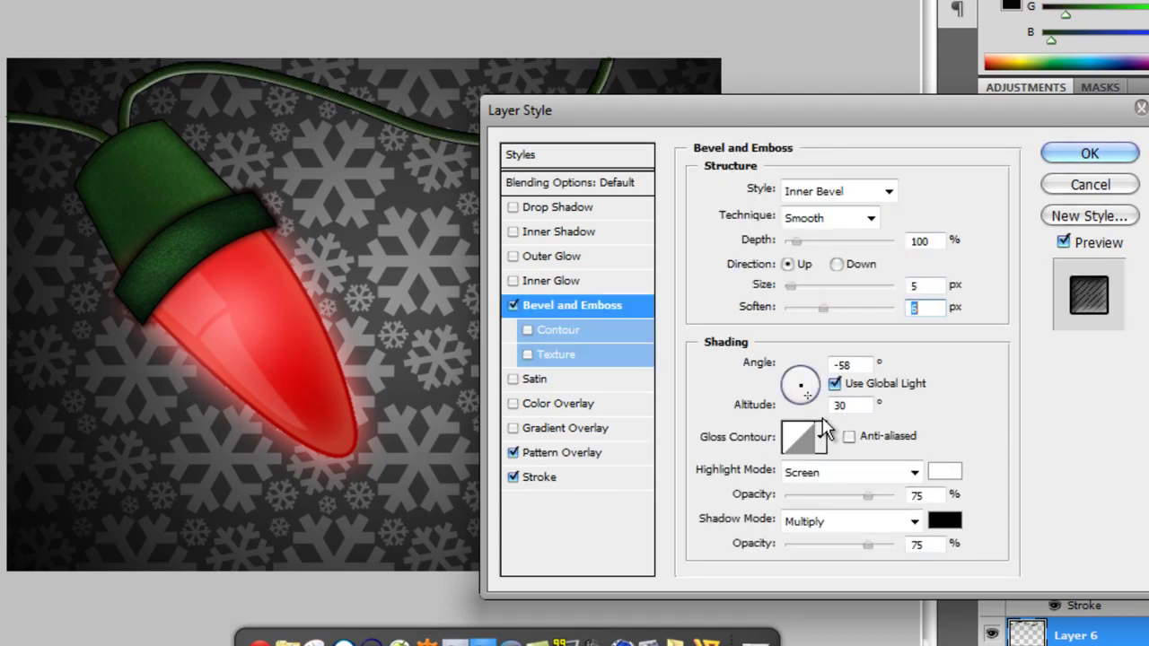
{"action": "key", "text": "Up"}
{"action": "key", "text": "Up"}
{"action": "key", "text": "Up"}
{"action": "key", "text": "Up"}
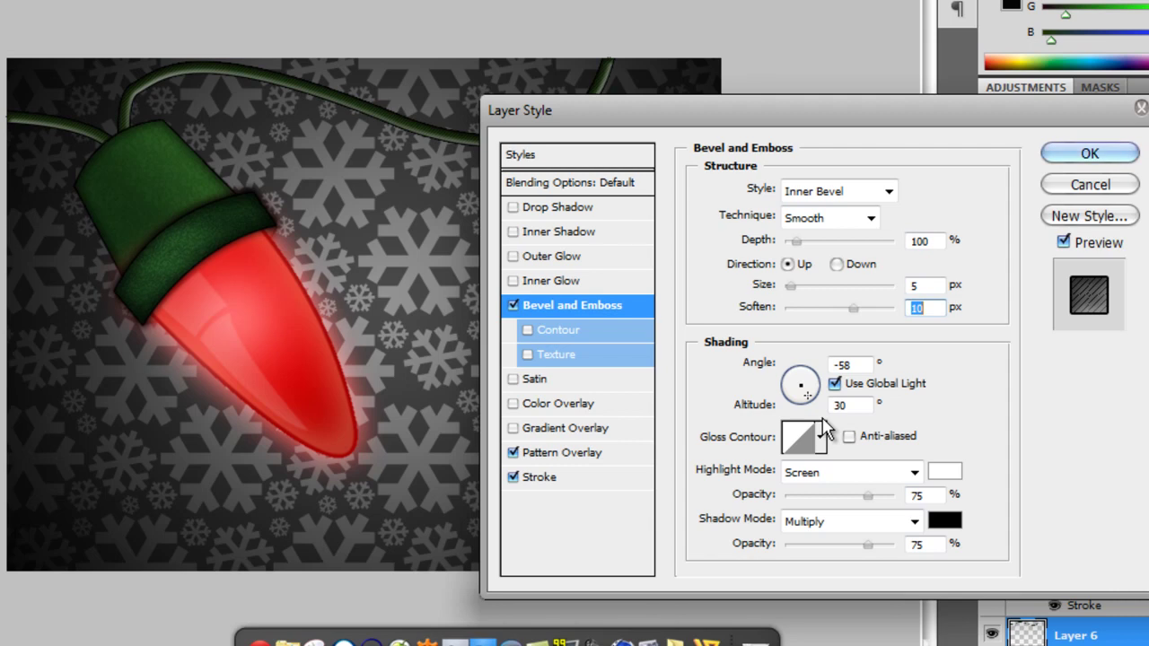
- Set the wire bevel's size to 4 px
{"action": "key", "text": "shift+Tab"}
{"action": "type", "text": "4"}
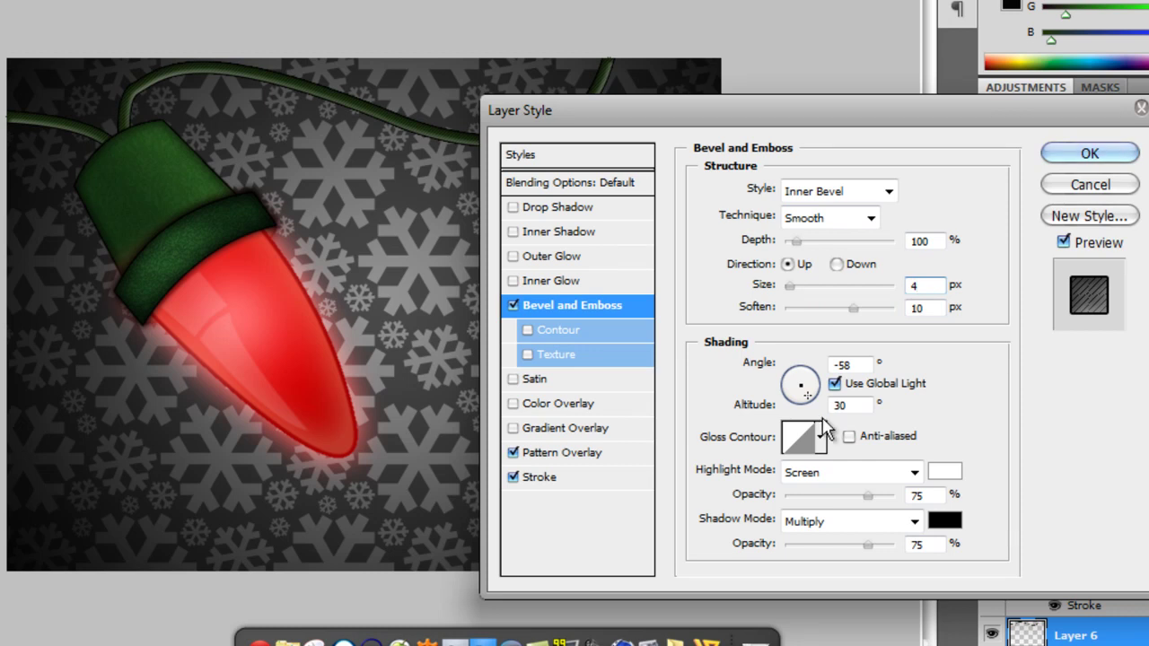
{"action": "key", "text": "Tab"}
{"action": "key", "text": "shift+Tab"}
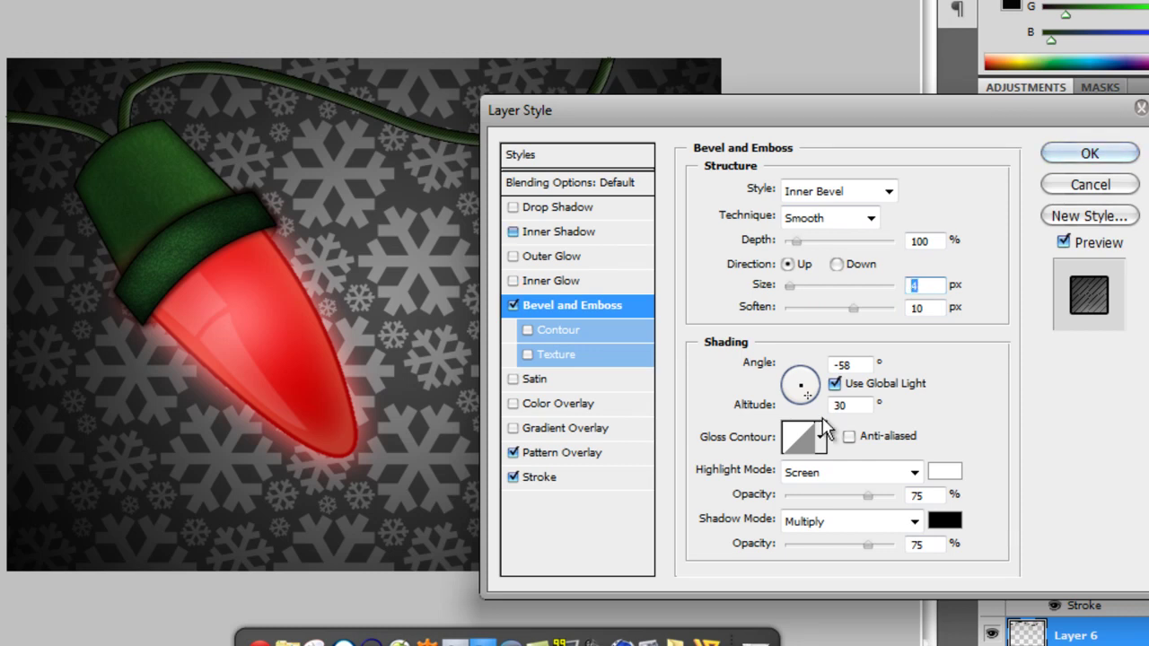
- Add an Inner Shadow to the wire with distance 0 px, choke 10% and size 10 px
{"action": "key", "text": "ctrl+2"}
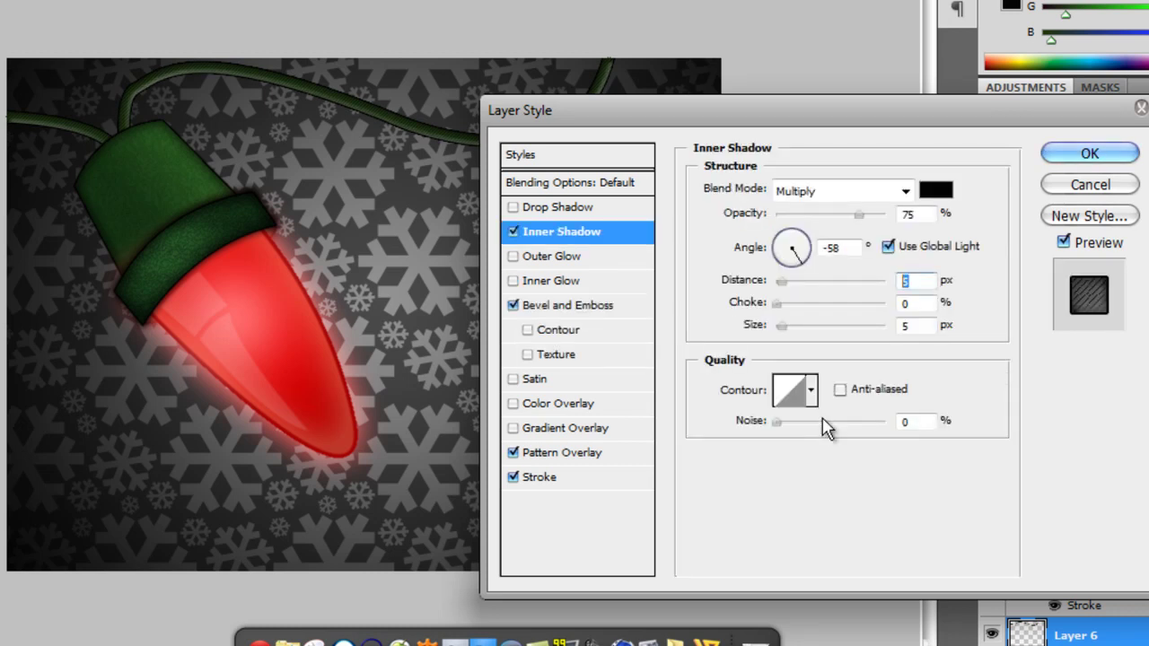
{"action": "type", "text": "0"}
{"action": "key", "text": "Tab"}
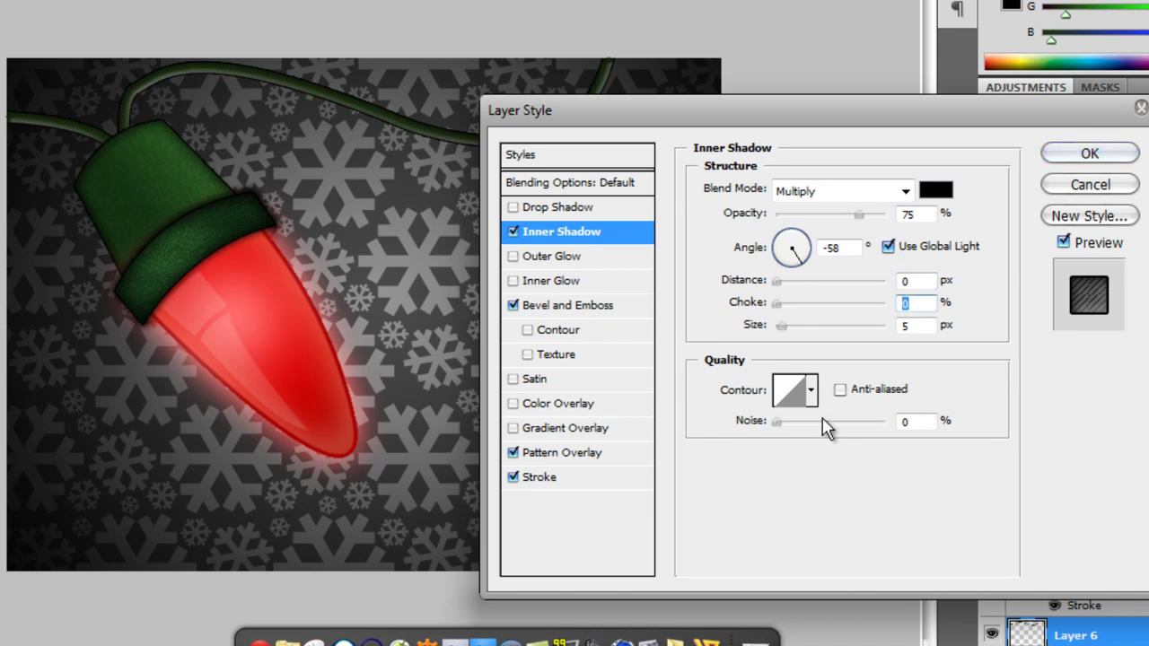
{"action": "type", "text": "10"}
{"action": "key", "text": "Tab"}
{"action": "type", "text": "10"}
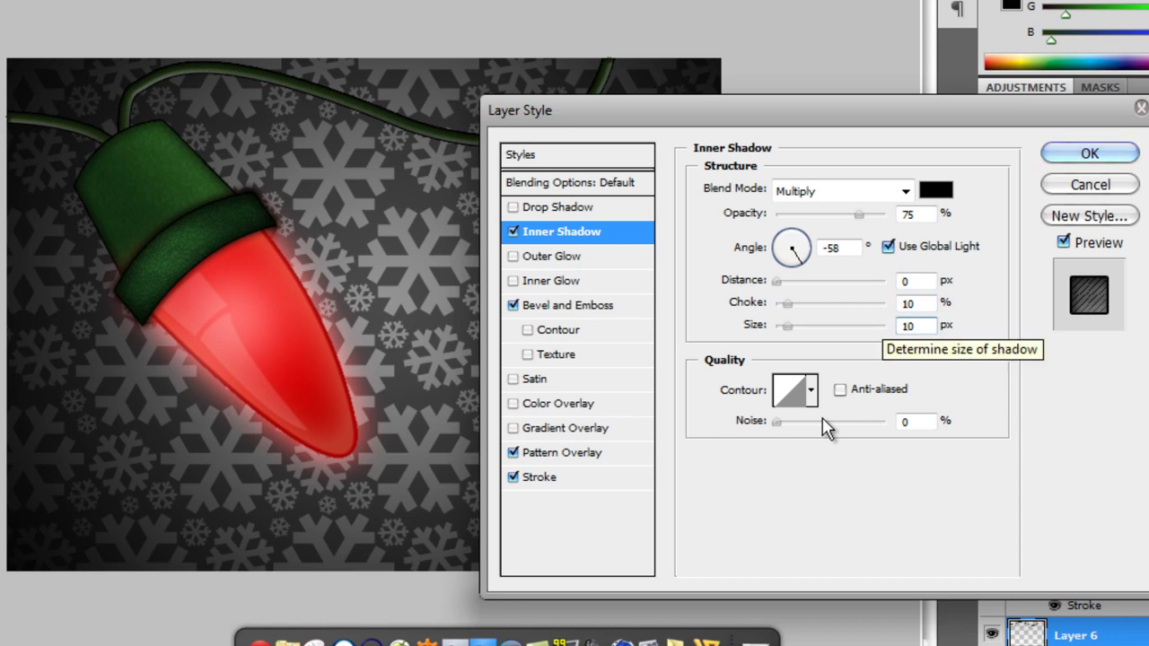
- Add a Drop Shadow to the wire with distance 0 px, spread 10% and size 16 px, and apply the layer style
{"action": "key", "text": "ctrl+1"}
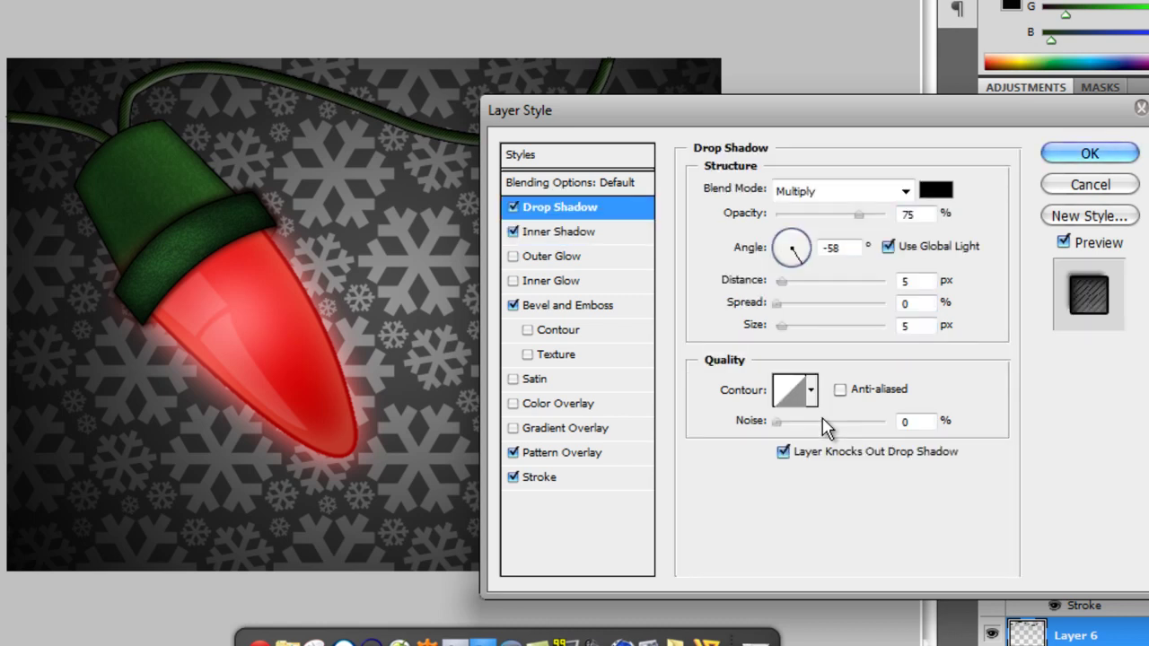
{"action": "key", "text": "Tab"}
{"action": "type", "text": "0"}
{"action": "key", "text": "Tab"}
{"action": "key", "text": "shift+Up"}
{"action": "key", "text": "Tab"}
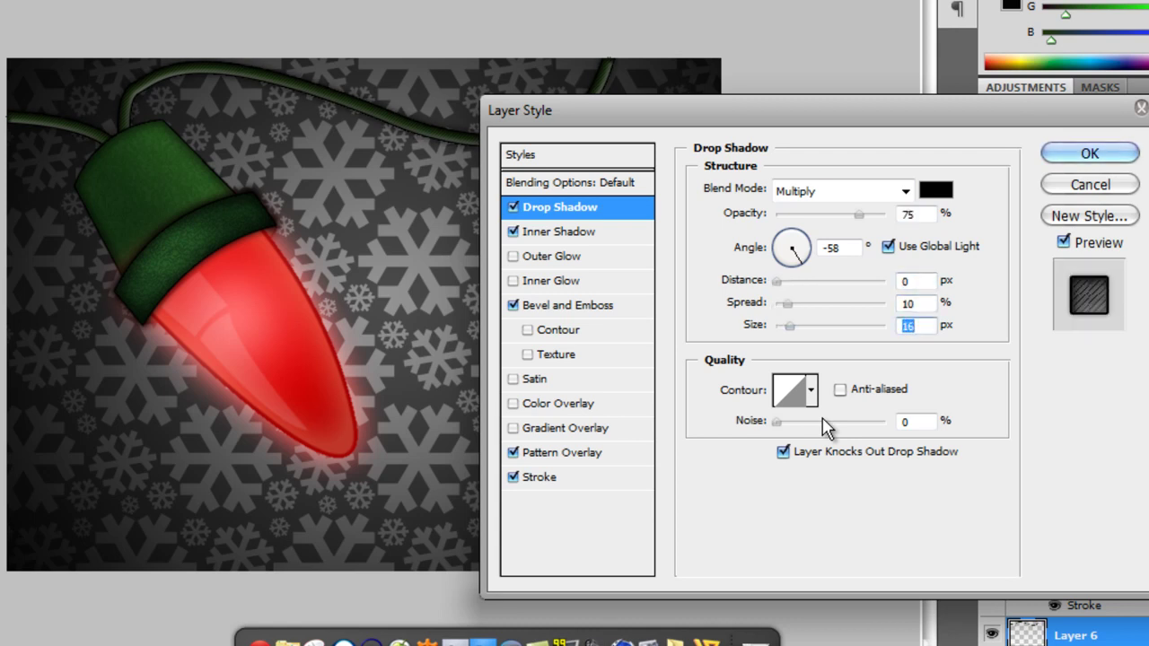
{"action": "type", "text": "16"}
{"action": "key", "text": "Return"}
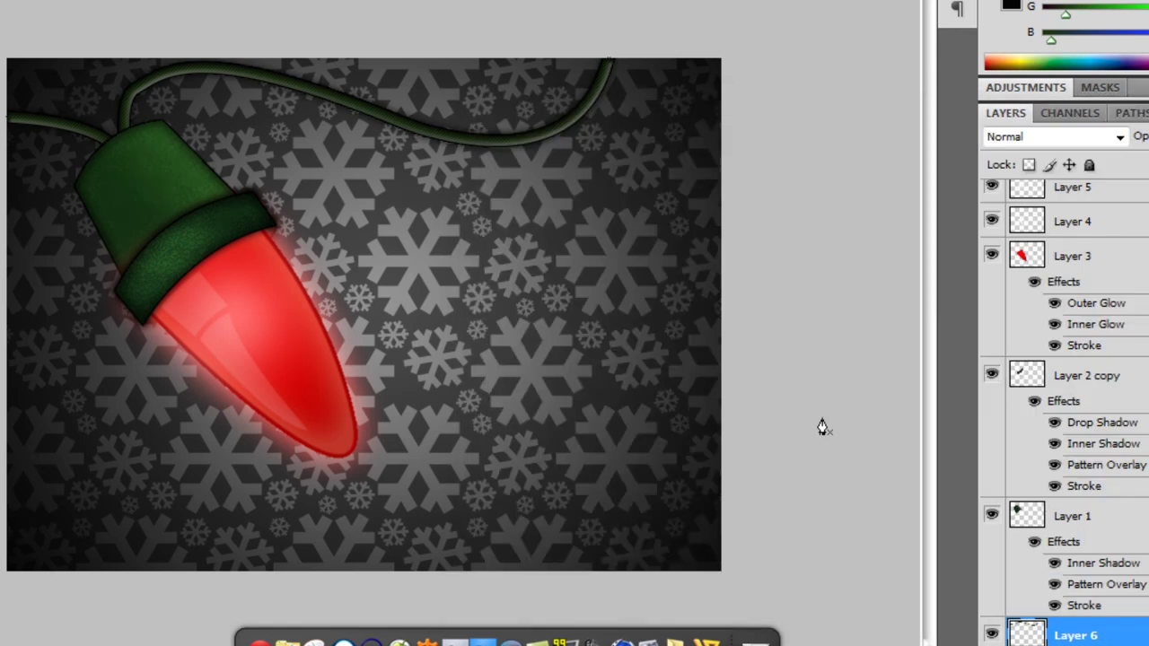